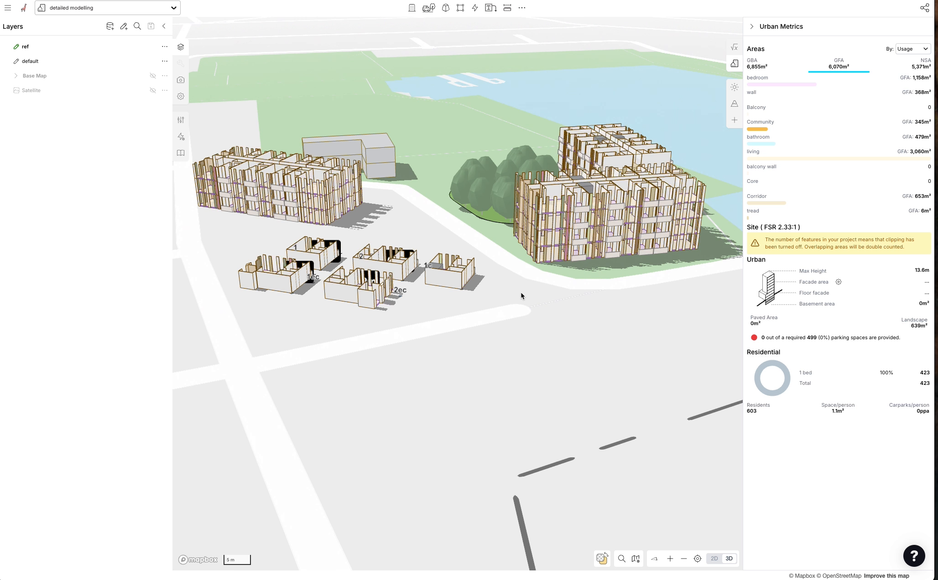
# In 2D plan view, redefine the drawing grid with its origin and direction on the empty ground beside the unit plans, and turn the grid on.
pyautogui.press('2')
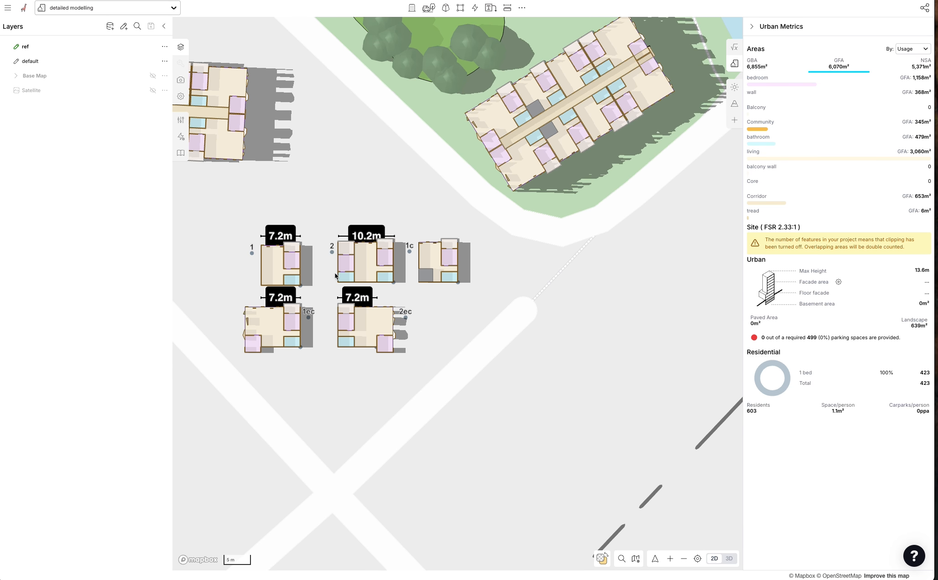
pyautogui.scroll(5, 352, 260)
pyautogui.moveTo(561, 402); pyautogui.dragTo(381, 281)
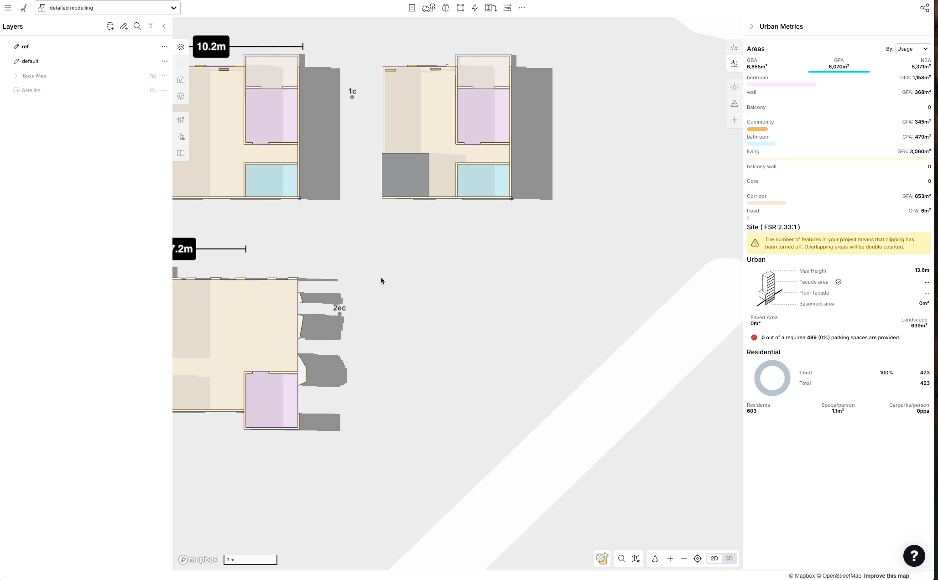
pyautogui.click(522, 8)
pyautogui.moveTo(516, 93)
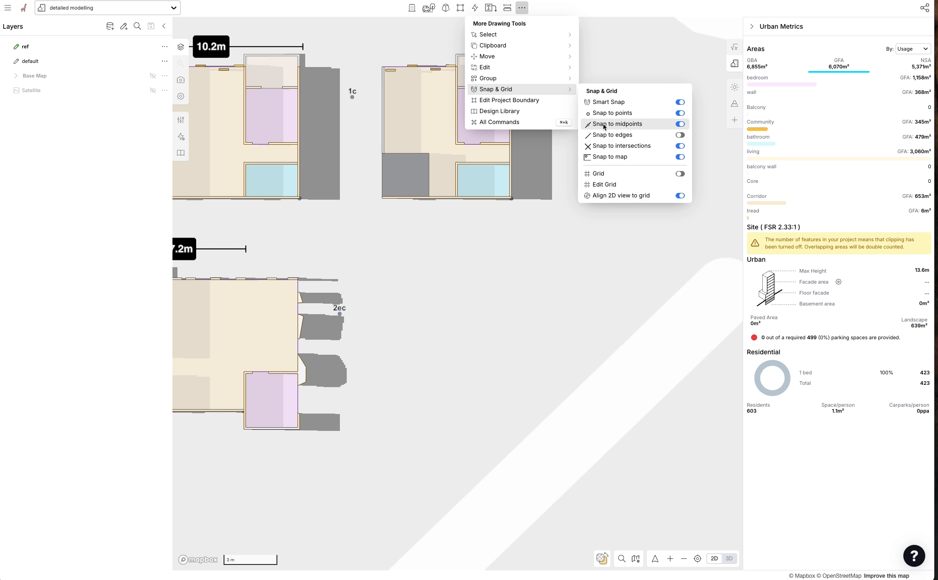
pyautogui.click(679, 184)
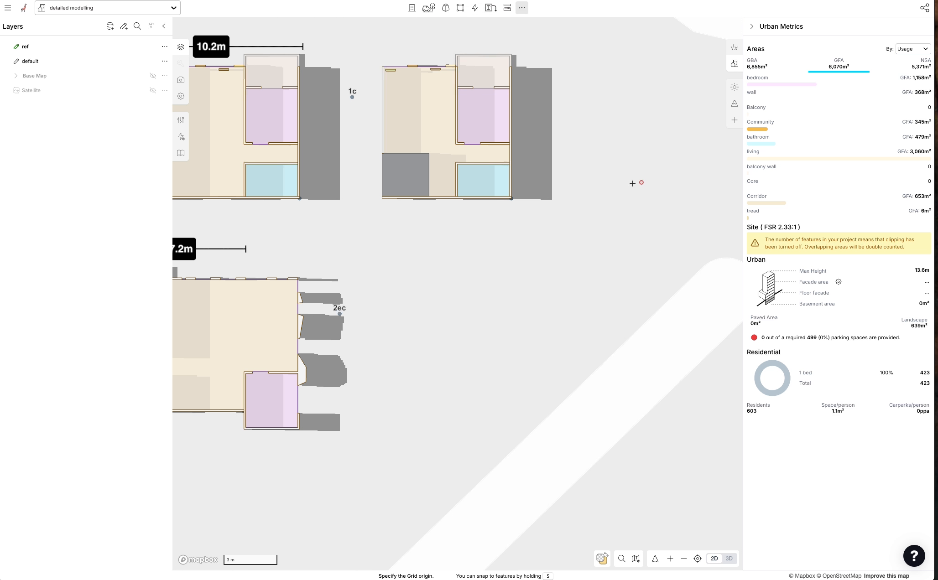
pyautogui.scroll(-5, 538, 316)
pyautogui.scroll(3, 580, 350)
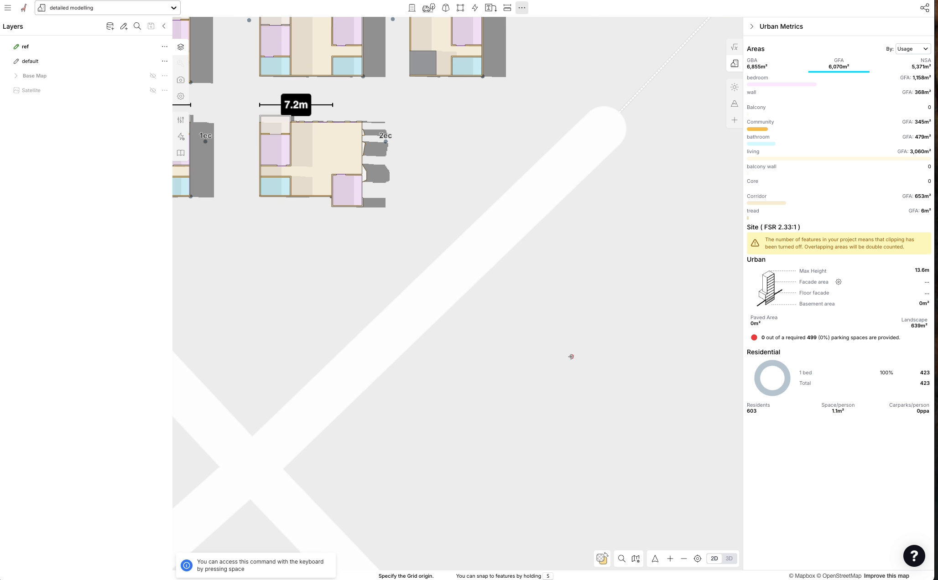
pyautogui.click(566, 365)
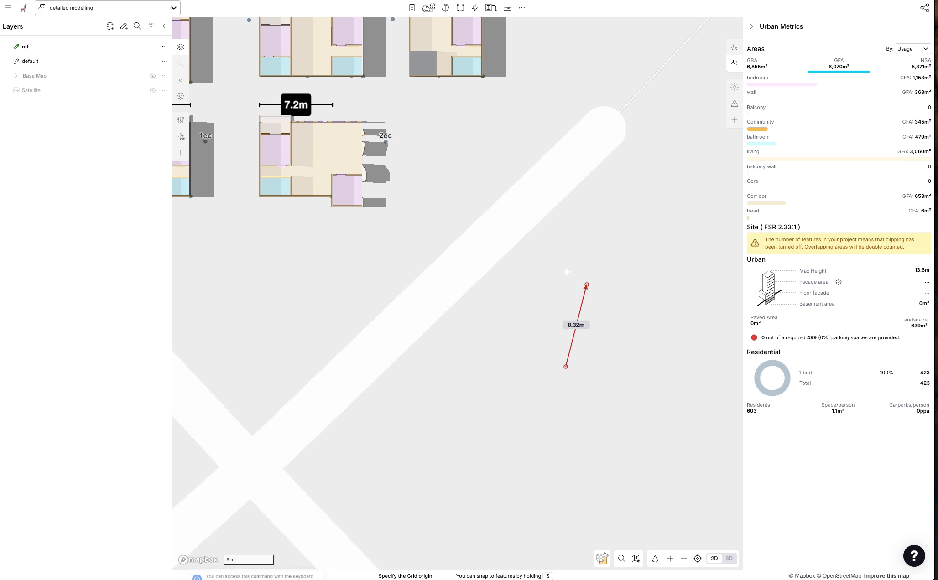
pyautogui.click(540, 300)
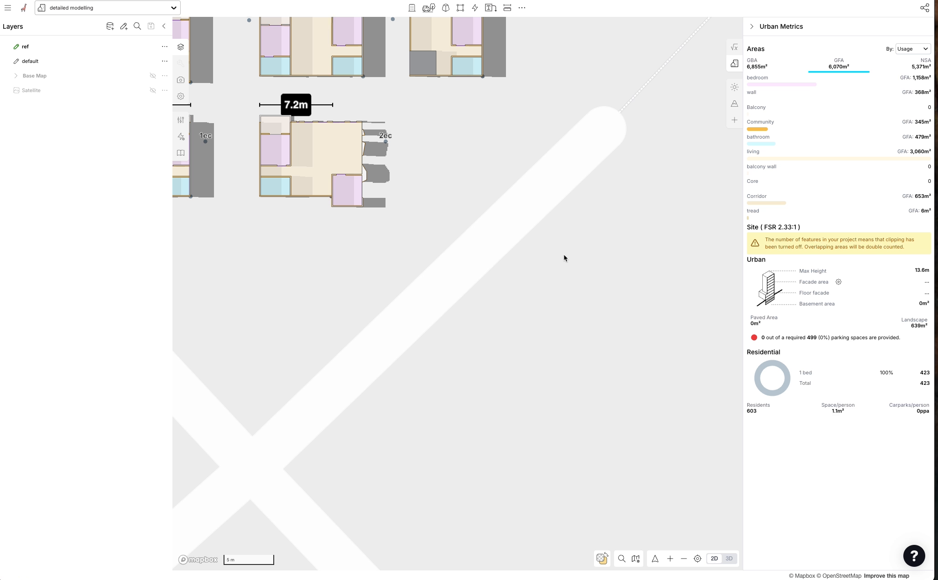
pyautogui.press('g')
# Draw a trial rectangle about 6 m long snapped to the grid on the empty ground, and delete it.
pyautogui.moveTo(581, 348); pyautogui.dragTo(535, 320)
pyautogui.scroll(5, 522, 329)
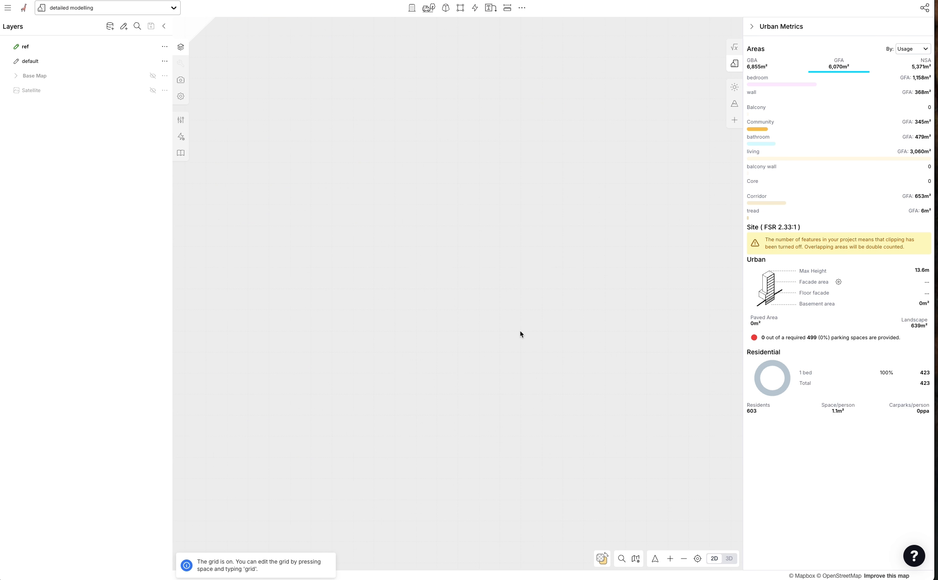
pyautogui.scroll(-3, 509, 319)
pyautogui.press('r')
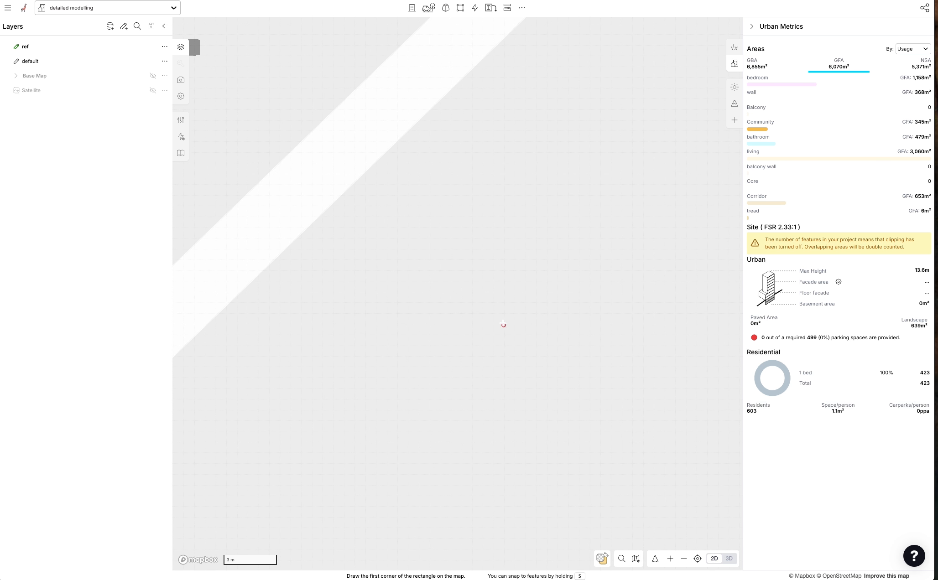
pyautogui.click(503, 324)
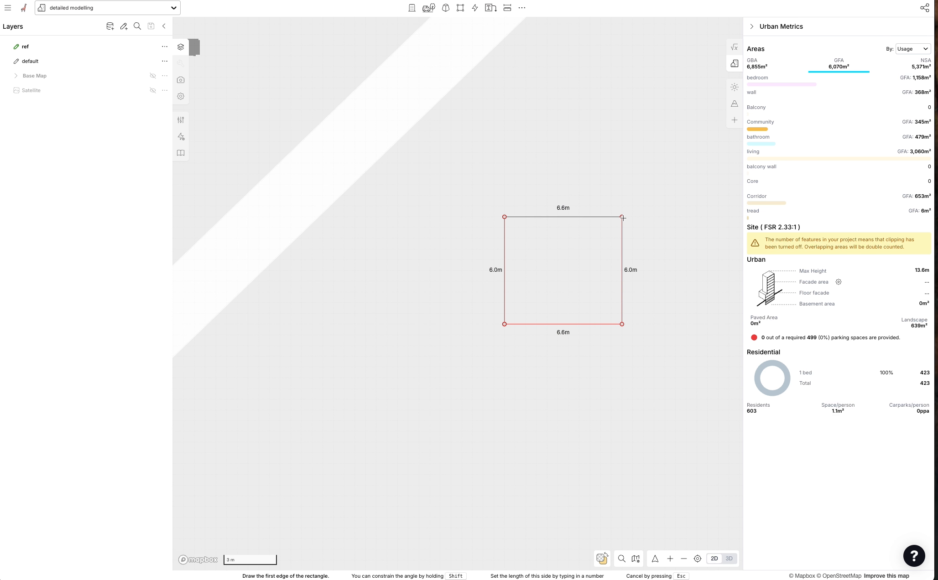
pyautogui.click(535, 219)
pyautogui.press('Delete')
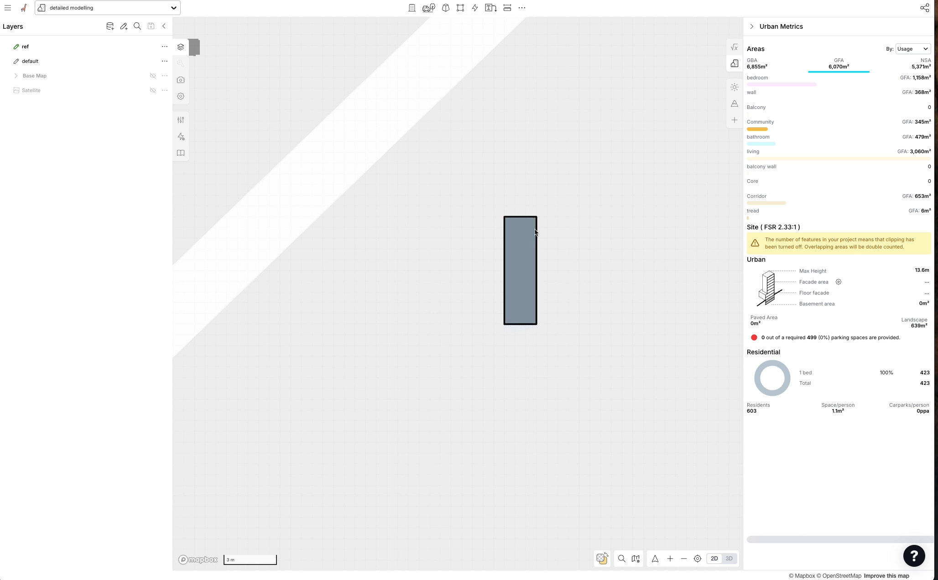
# Draw a grid-snapped rectangle of 3.6 by 6.6 m on the empty ground beside the road.
pyautogui.click(459, 8)
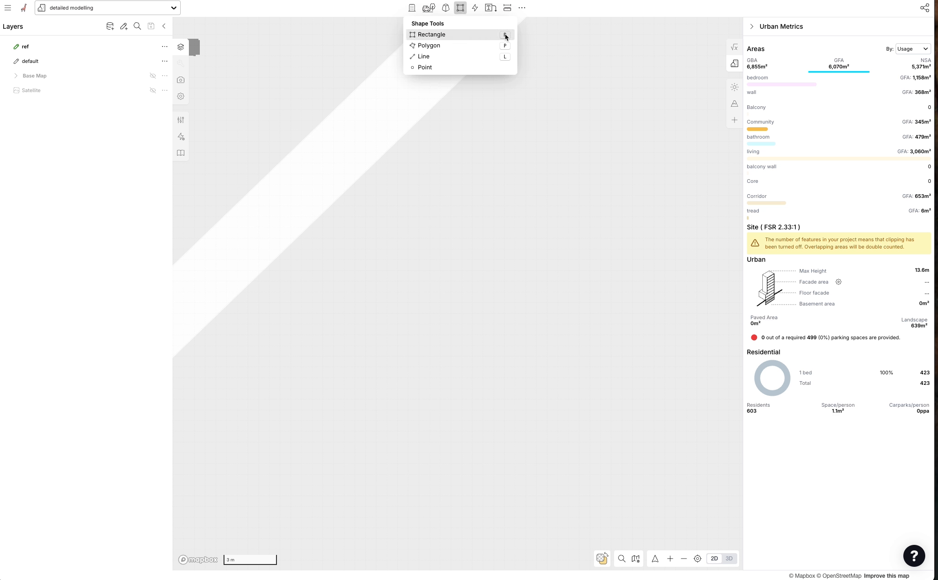
pyautogui.click(488, 35)
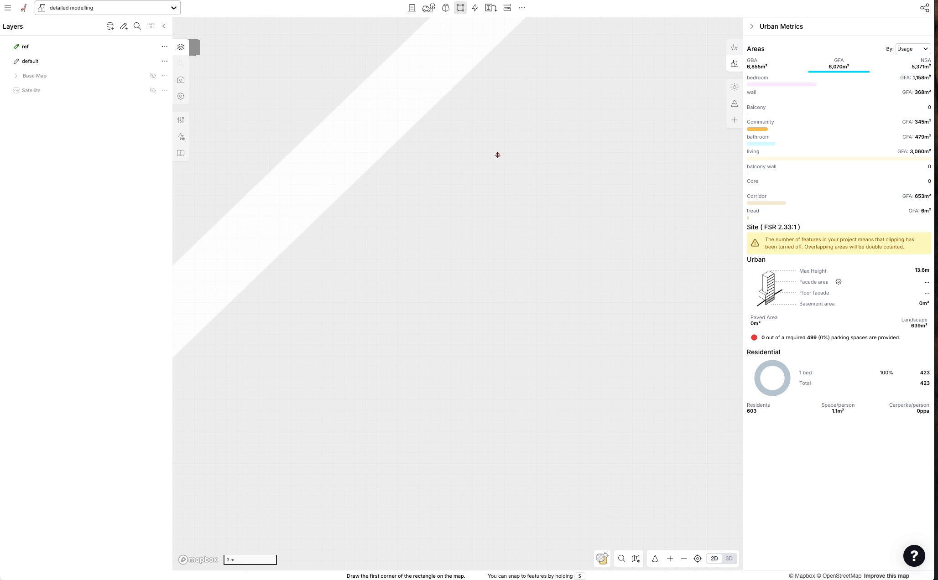
pyautogui.click(493, 151)
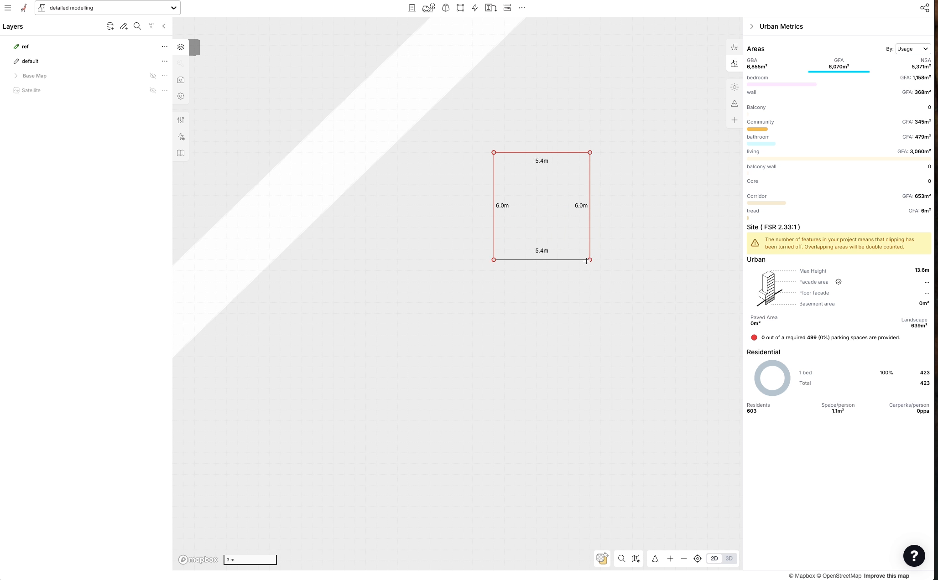
pyautogui.click(558, 271)
pyautogui.scroll(-3, 524, 255)
pyautogui.moveTo(428, 184); pyautogui.dragTo(452, 235)
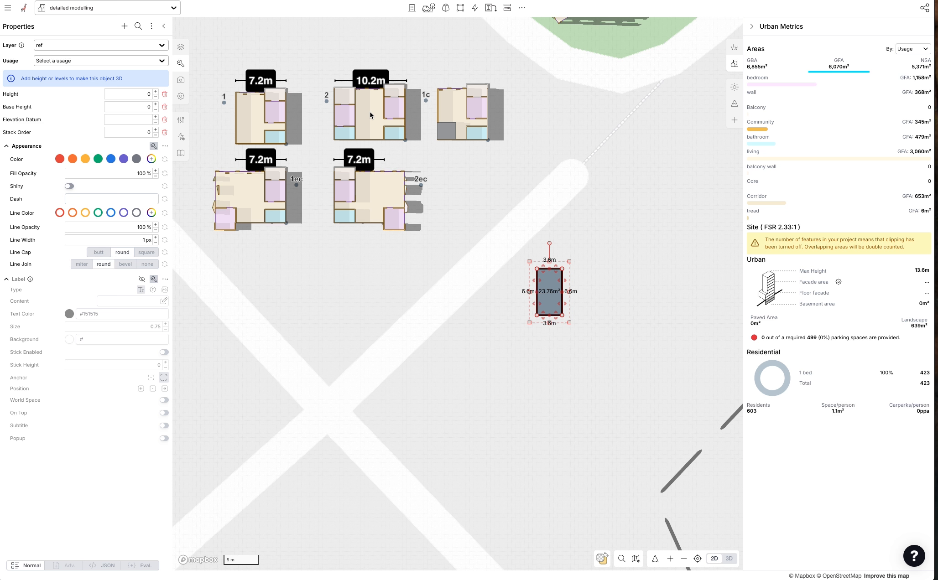
# Widen the rectangle to 4.2 m, copy it alongside so the two share an edge, and delete the overlapping extra copy.
pyautogui.scroll(1, 584, 283)
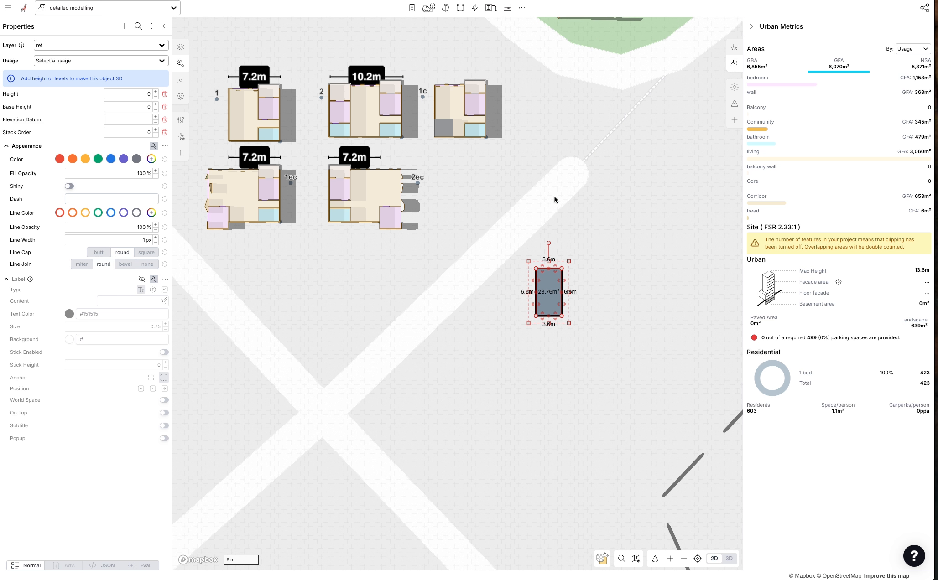
pyautogui.scroll(2, 570, 303)
pyautogui.click(537, 252)
pyautogui.moveTo(541, 251); pyautogui.dragTo(560, 258)
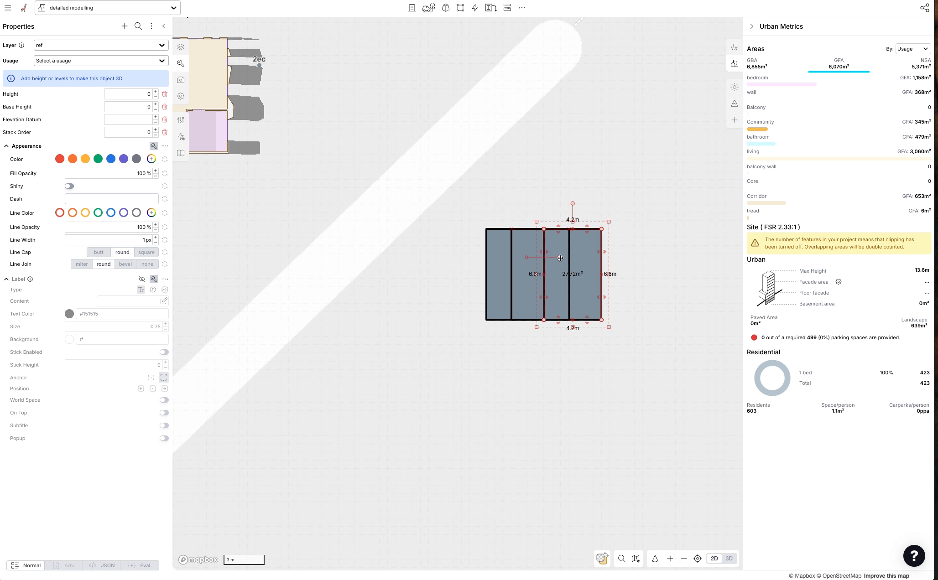
pyautogui.click(533, 272)
pyautogui.click(539, 289)
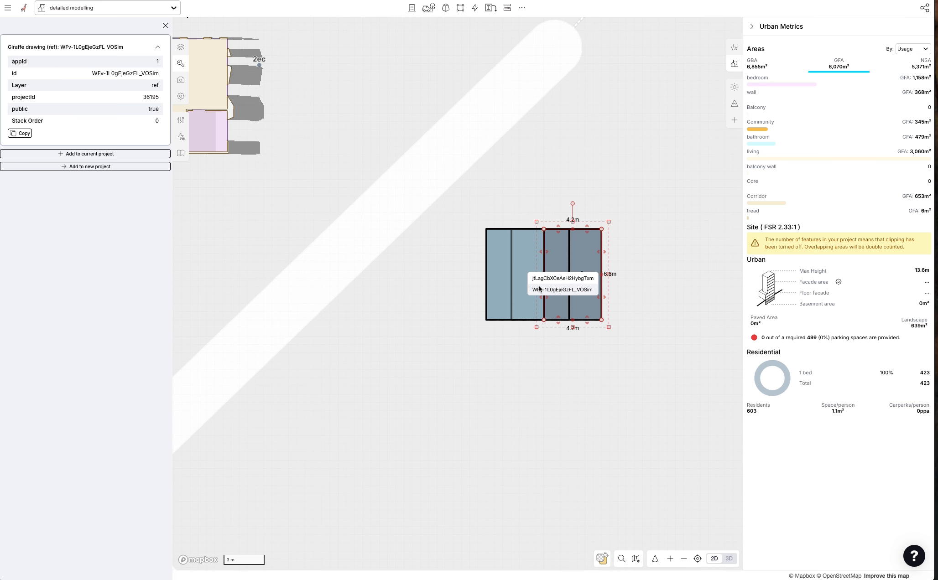
pyautogui.click(540, 279)
pyautogui.press('Delete')
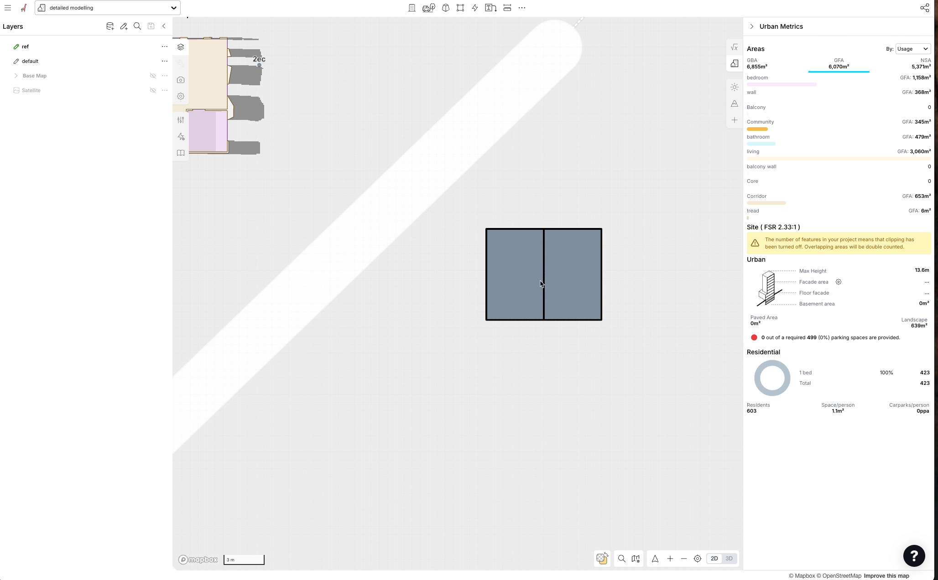
# Shorten the right-hand rectangle to 5.4 m from its upper edge, and draw a 4.2 by 1.2 m rectangle in the gap above it.
pyautogui.click(555, 282)
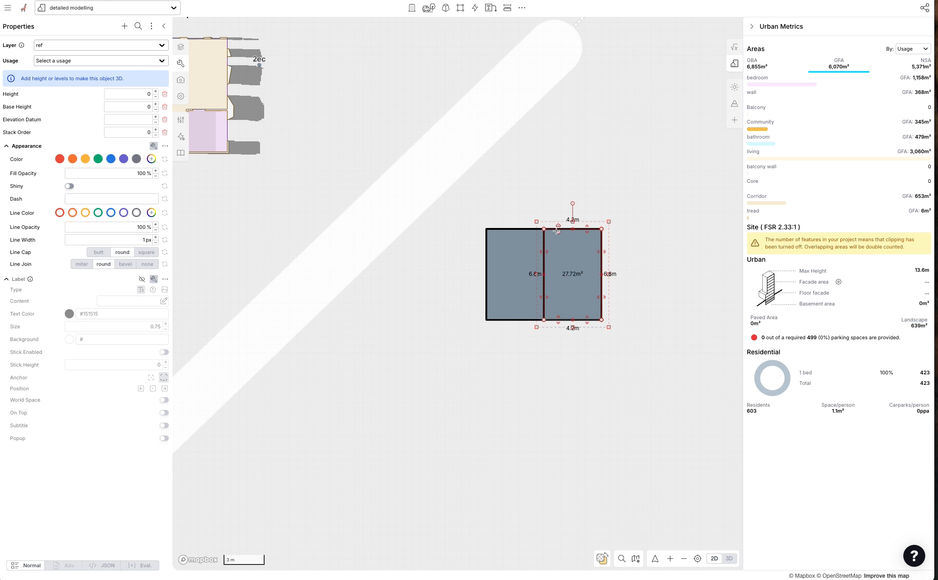
pyautogui.moveTo(557, 230); pyautogui.dragTo(556, 246)
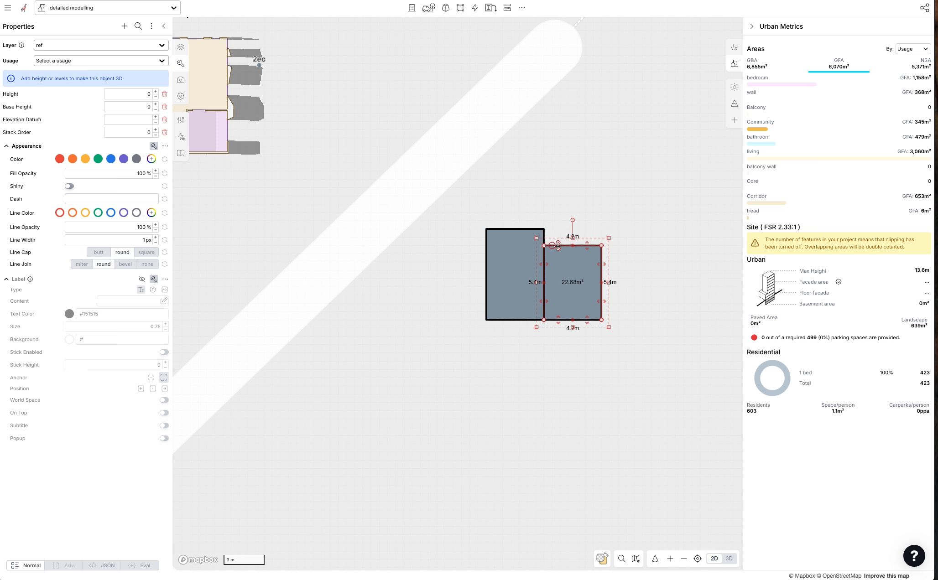
pyautogui.scroll(1, 627, 263)
pyautogui.scroll(3, 627, 261)
pyautogui.press('r')
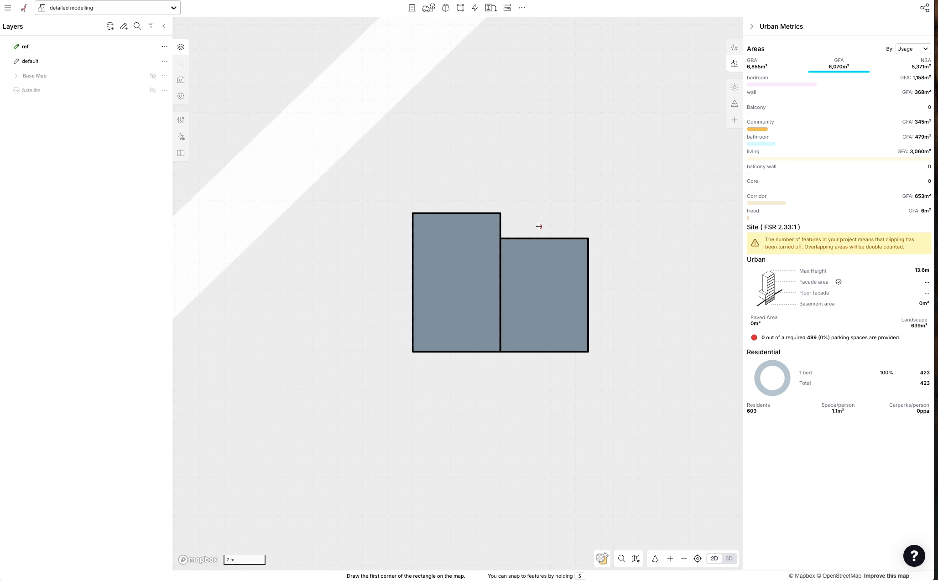
pyautogui.click(500, 213)
pyautogui.click(588, 213)
pyautogui.click(588, 238)
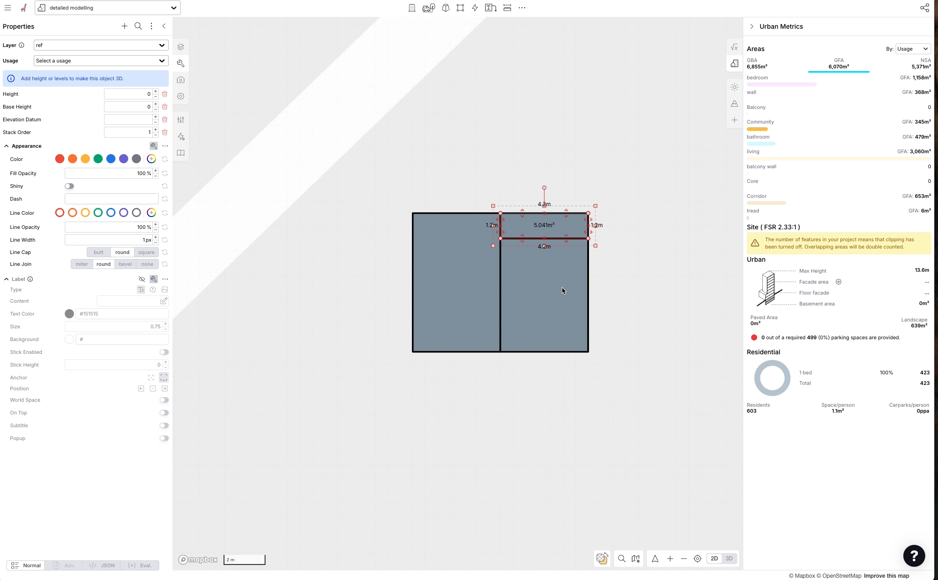
# Narrow both right-hand rectangles to 3 m wide, and shorten the lower one to 3 m long.
pyautogui.moveTo(588, 225); pyautogui.dragTo(562, 225)
pyautogui.click(584, 259)
pyautogui.moveTo(588, 267); pyautogui.dragTo(563, 268)
pyautogui.click(592, 259)
pyautogui.click(524, 337)
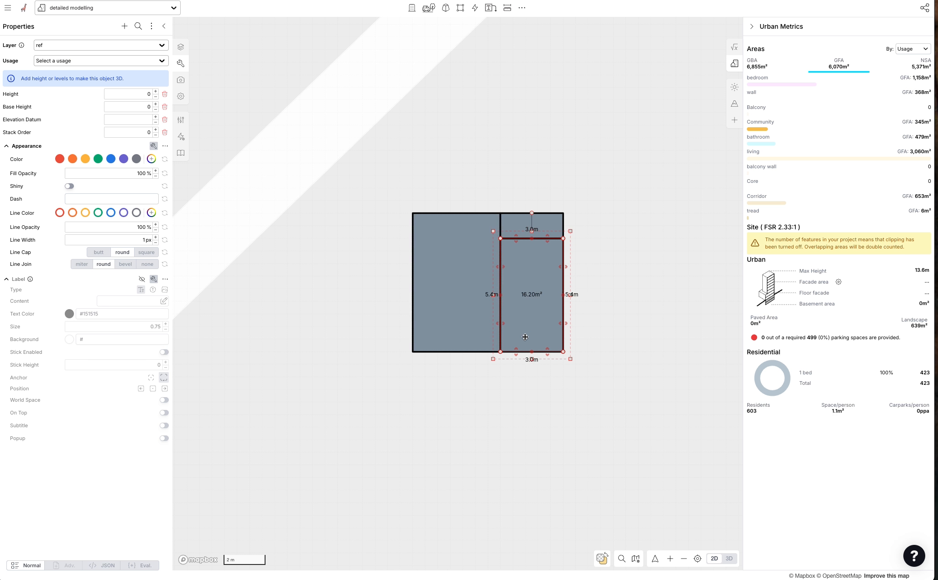
pyautogui.moveTo(515, 350); pyautogui.dragTo(523, 305)
# Draw a narrow rectangle 2.4 m long below the 3 m square room, starting from the room's lower right corner.
pyautogui.scroll(5, 523, 340)
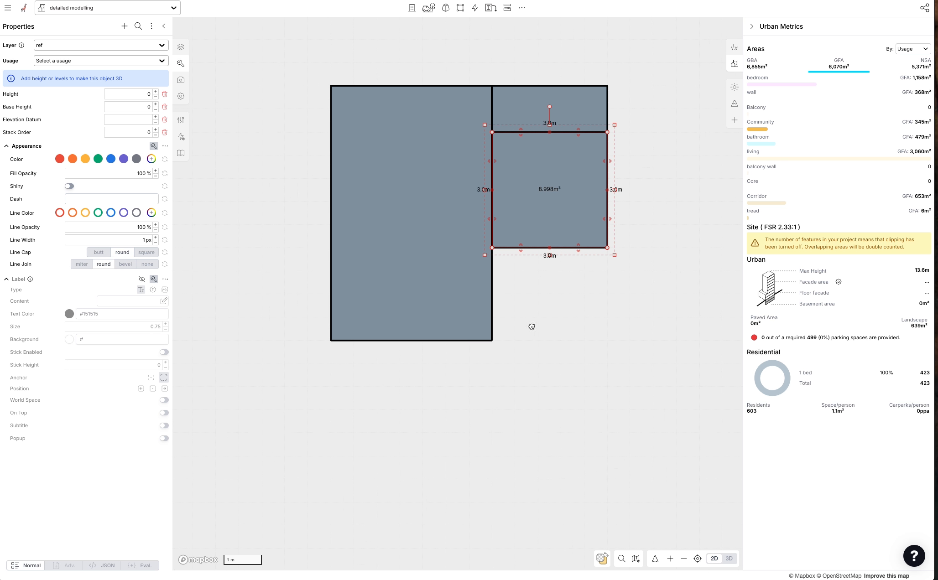
pyautogui.click(536, 304)
pyautogui.press('r')
pyautogui.click(607, 247)
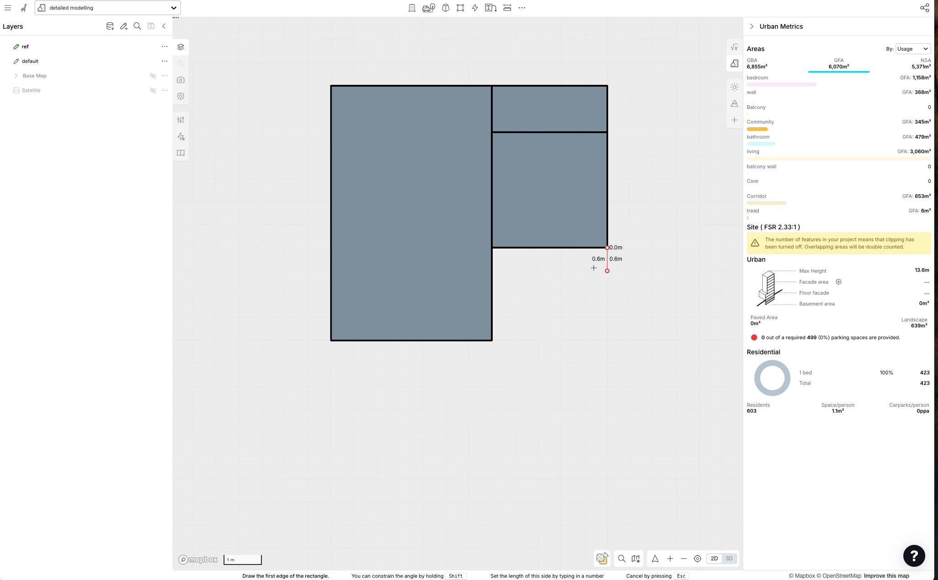
pyautogui.click(550, 335)
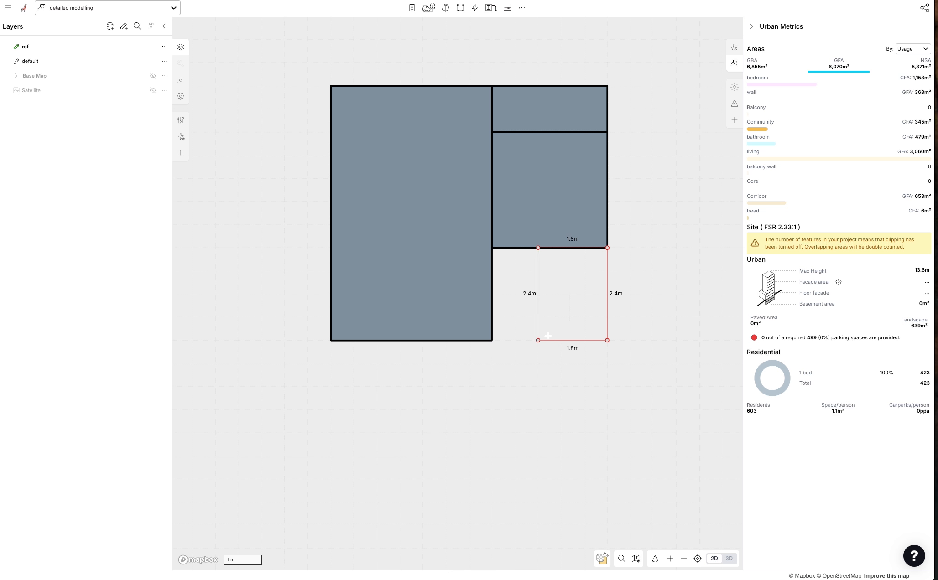
# Extend the lower part of the large left rectangle rightward to meet the narrow rectangle, making it L-shaped.
pyautogui.click(483, 283)
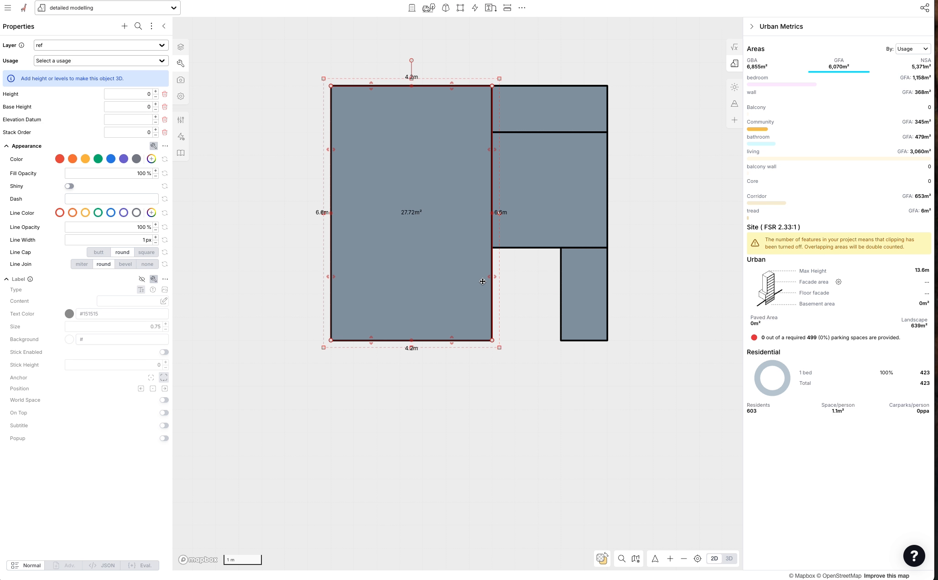
pyautogui.moveTo(493, 271); pyautogui.dragTo(582, 258)
pyautogui.click(639, 276)
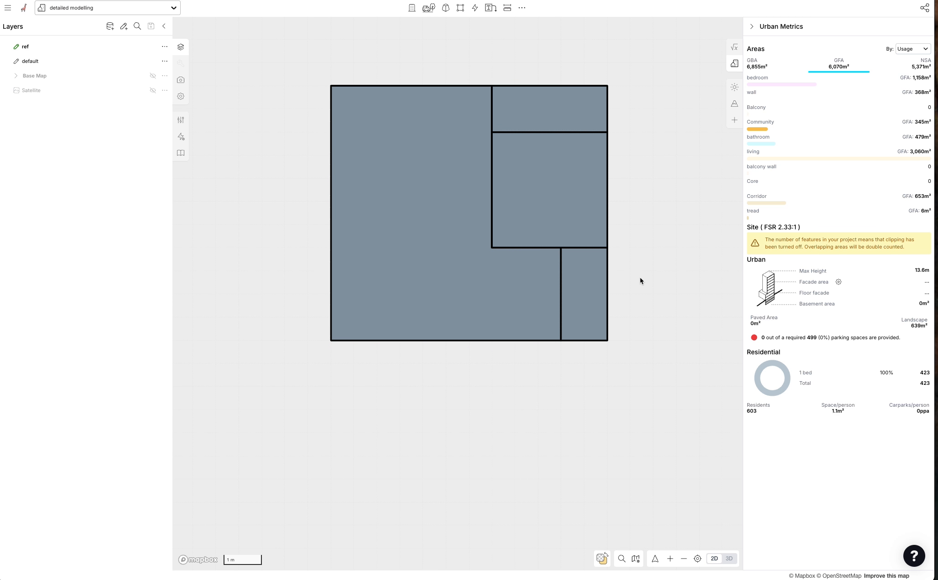
# Draw a 1.5 by 2 m rectangle on the open ground above the new plan.
pyautogui.scroll(-3, 622, 343)
pyautogui.keyDown('shift'); pyautogui.moveTo(538, 281); pyautogui.dragTo(365, 173); pyautogui.keyUp('shift')
pyautogui.click(642, 150)
pyautogui.moveTo(660, 156); pyautogui.dragTo(643, 194)
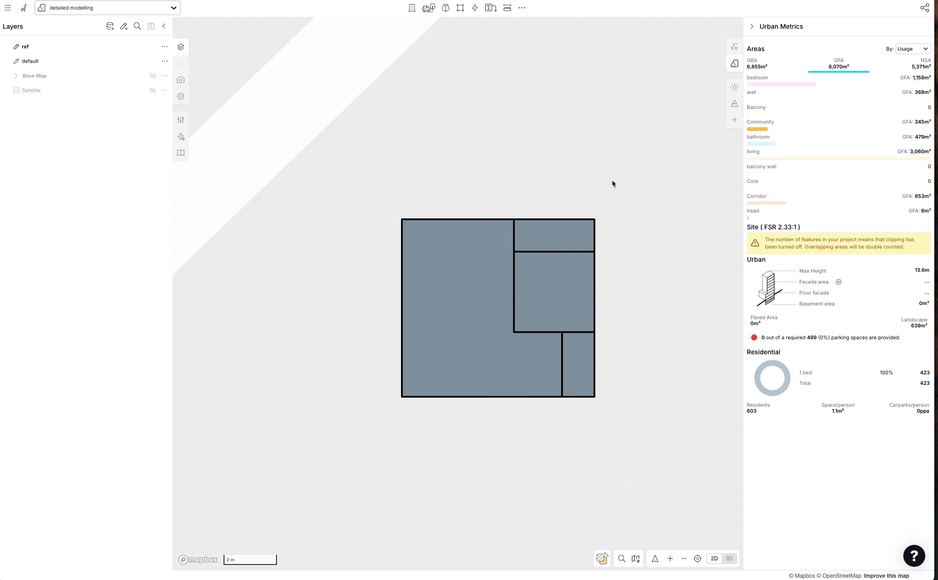
pyautogui.press('r')
pyautogui.click(516, 113)
pyautogui.click(575, 115)
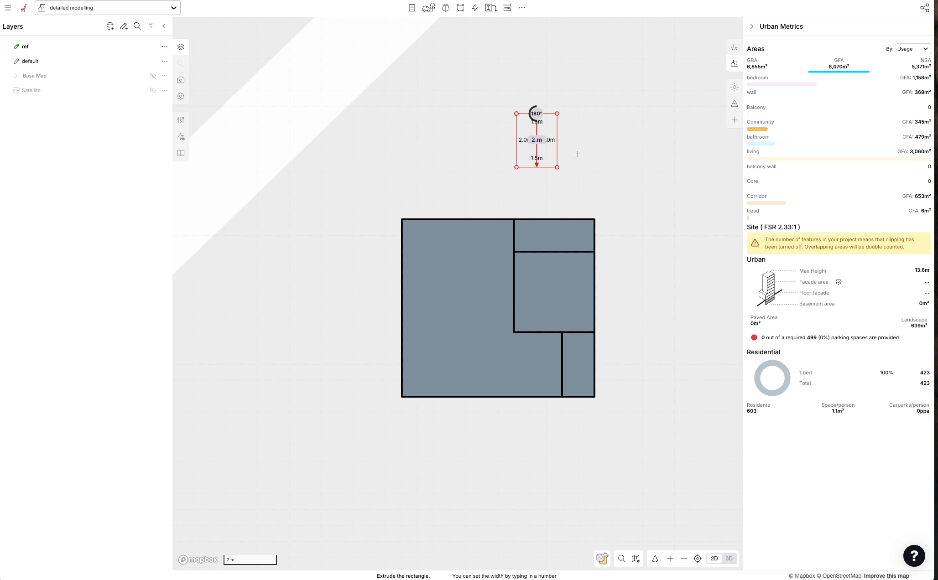
pyautogui.click(576, 170)
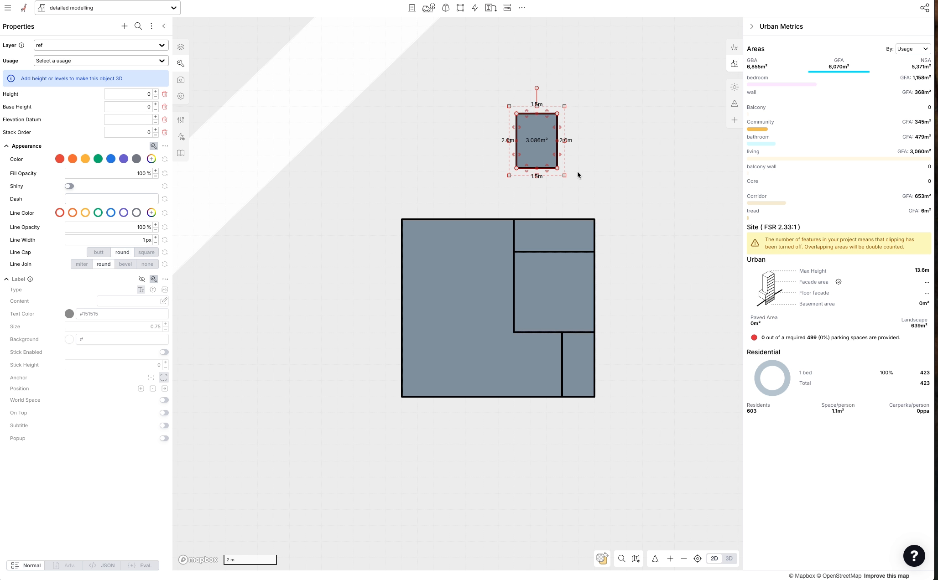
# Turn the 1.5 by 2 m rectangle sideways and place it inside the 3 m square room, centred against the right wall.
pyautogui.click(582, 170)
pyautogui.moveTo(541, 154); pyautogui.dragTo(570, 291)
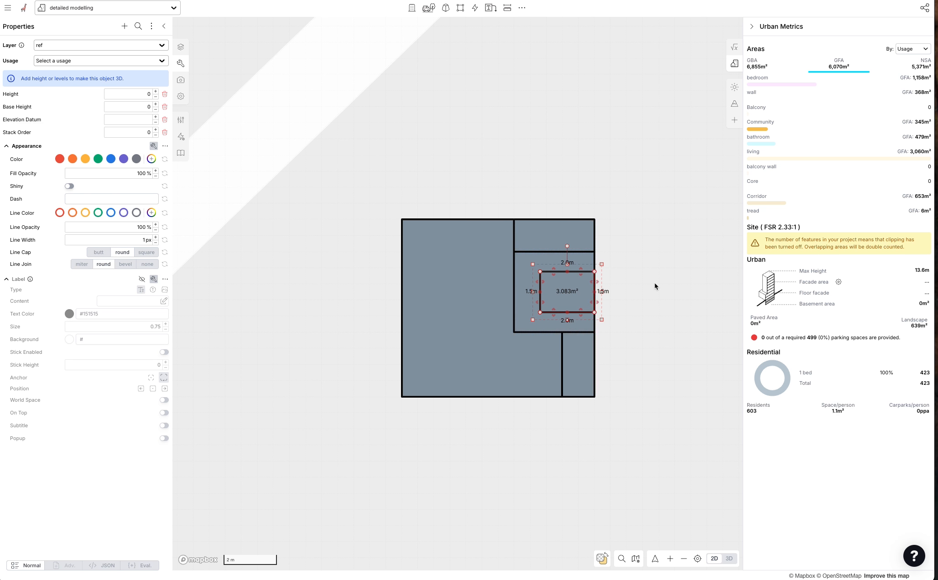
pyautogui.click(654, 285)
pyautogui.moveTo(644, 303); pyautogui.dragTo(648, 250)
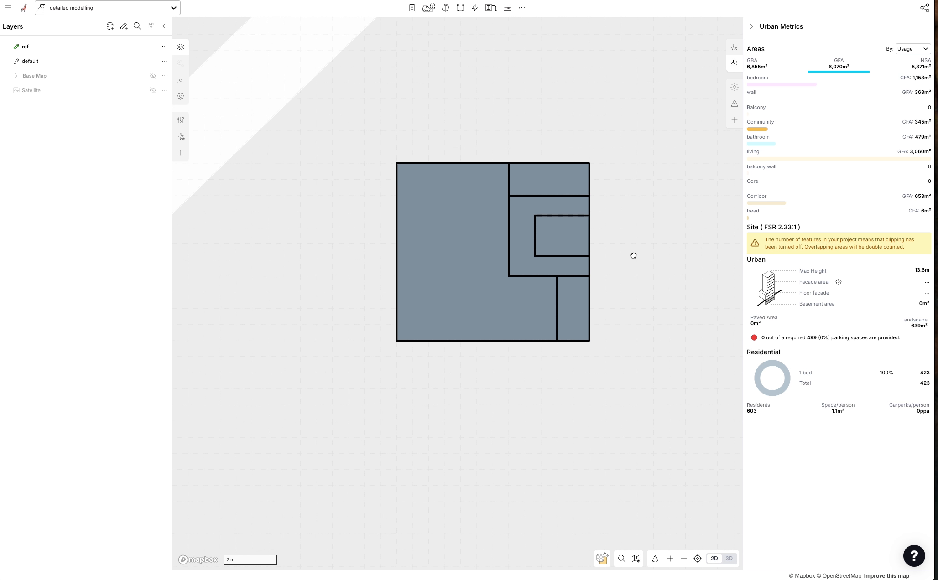
pyautogui.keyDown('shift'); pyautogui.moveTo(634, 110); pyautogui.dragTo(303, 409); pyautogui.keyUp('shift')
pyautogui.click(305, 399)
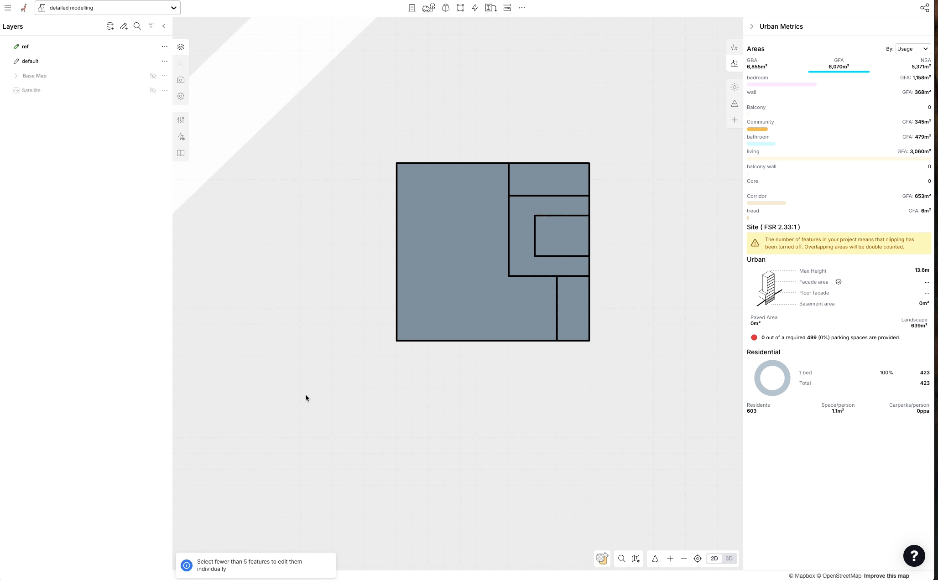
# Fill the large L-shaped room of the new plan with blue.
pyautogui.scroll(-2, 308, 392)
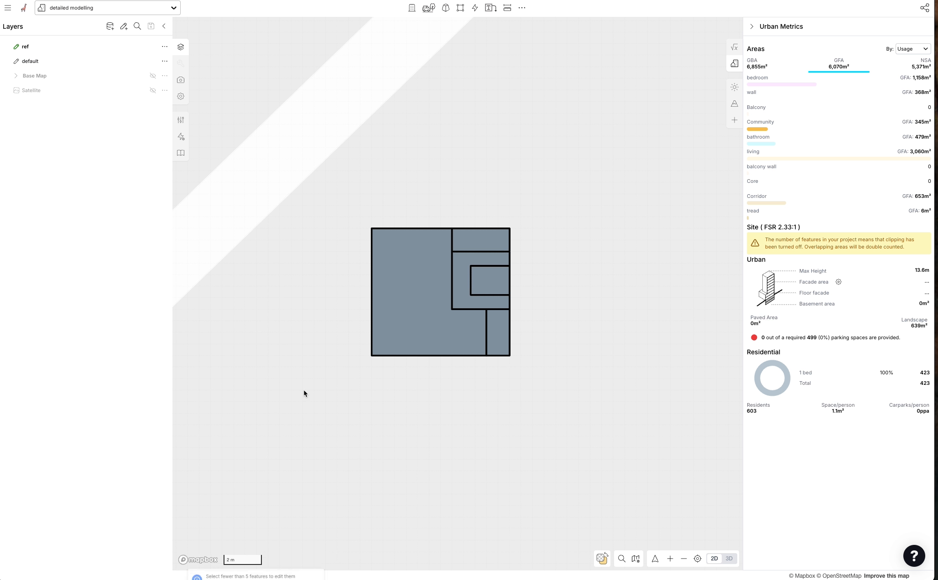
pyautogui.moveTo(303, 390); pyautogui.dragTo(334, 360)
pyautogui.click(437, 283)
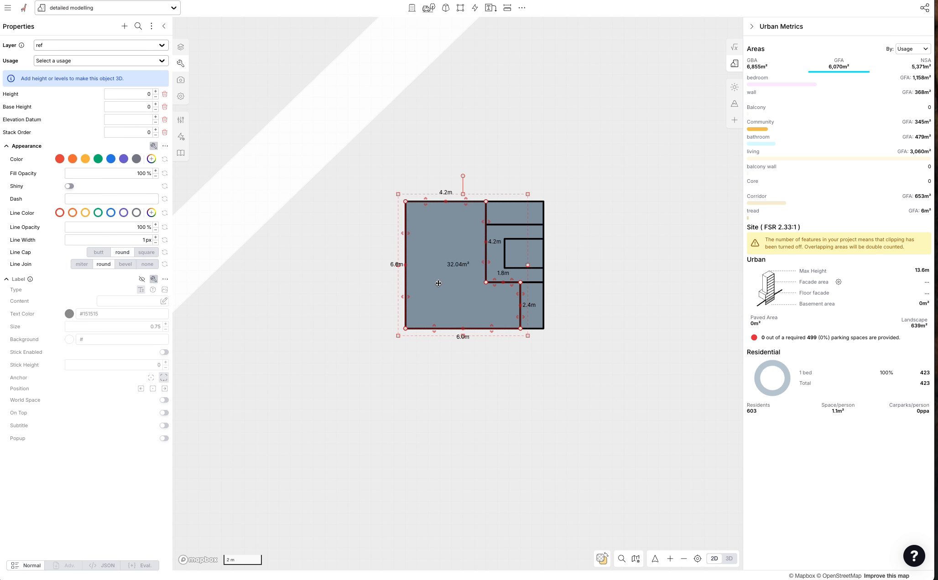
pyautogui.click(111, 159)
pyautogui.click(252, 211)
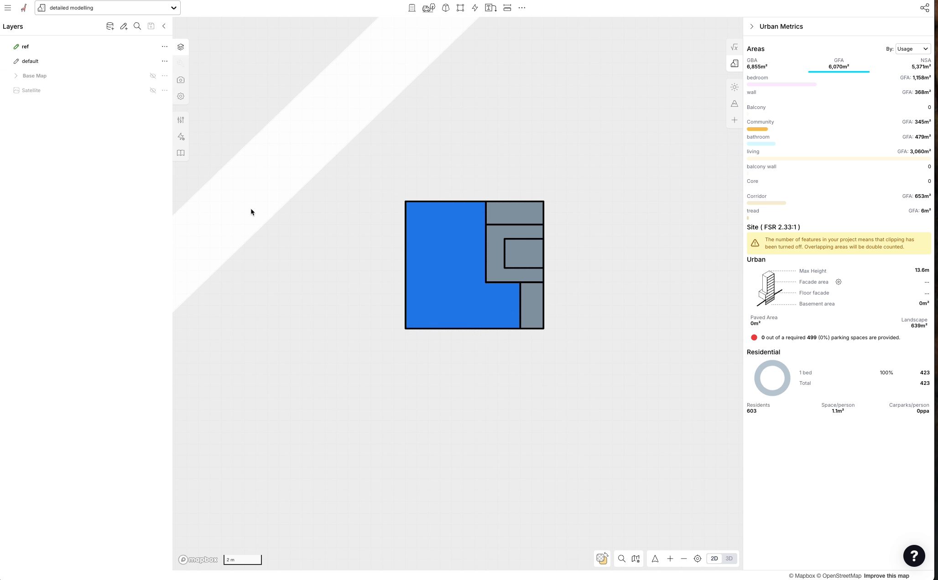
# Fill the narrow rectangle below the square room with grey.
pyautogui.click(537, 319)
pyautogui.click(137, 159)
pyautogui.click(306, 188)
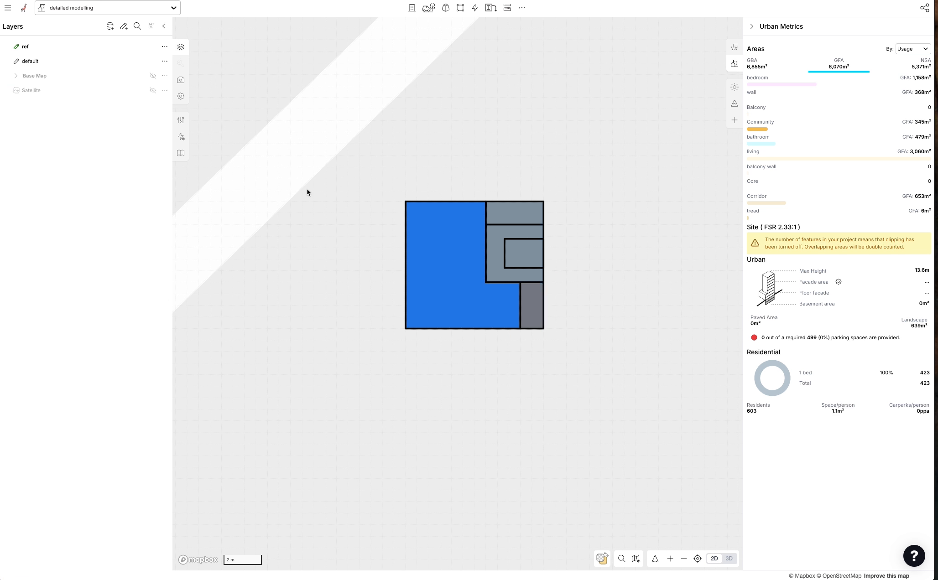
# Open the living usage in the usage editor and enable Hide Floors for it.
pyautogui.scroll(-5, 309, 253)
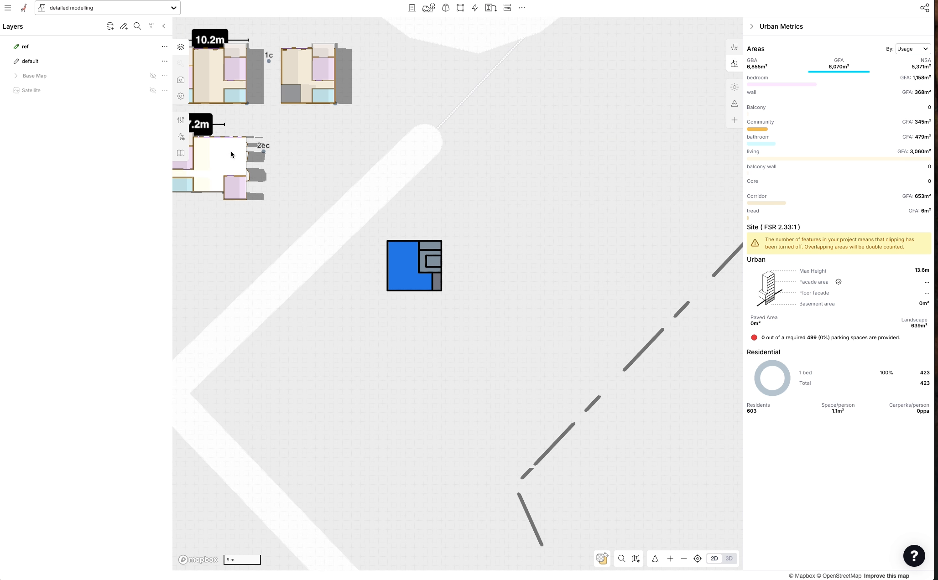
pyautogui.click(181, 121)
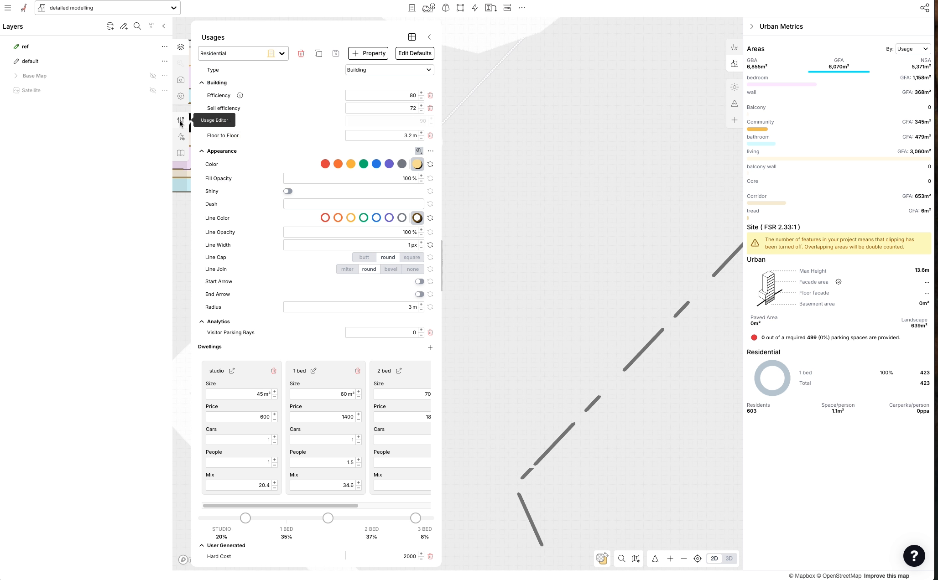
pyautogui.click(227, 54)
pyautogui.write('liv')
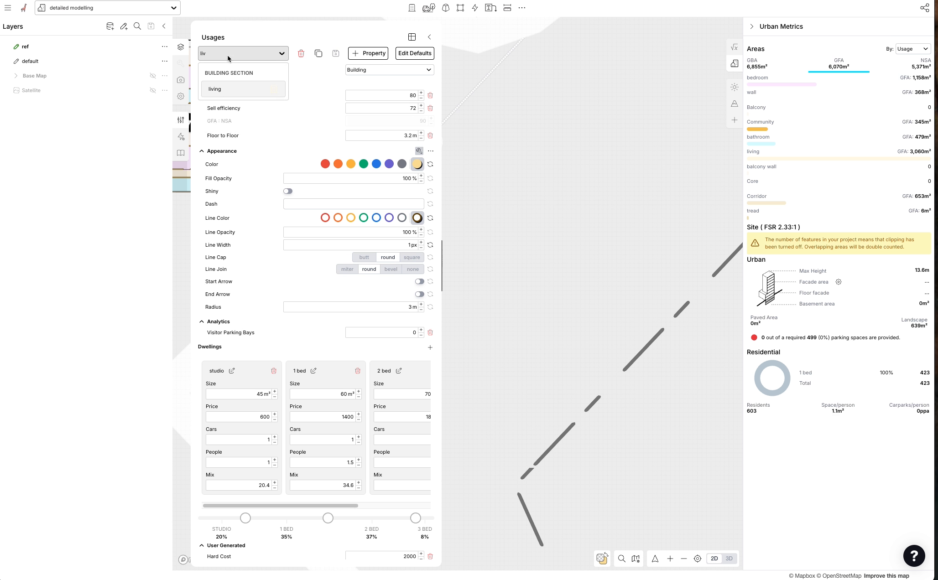
pyautogui.click(233, 90)
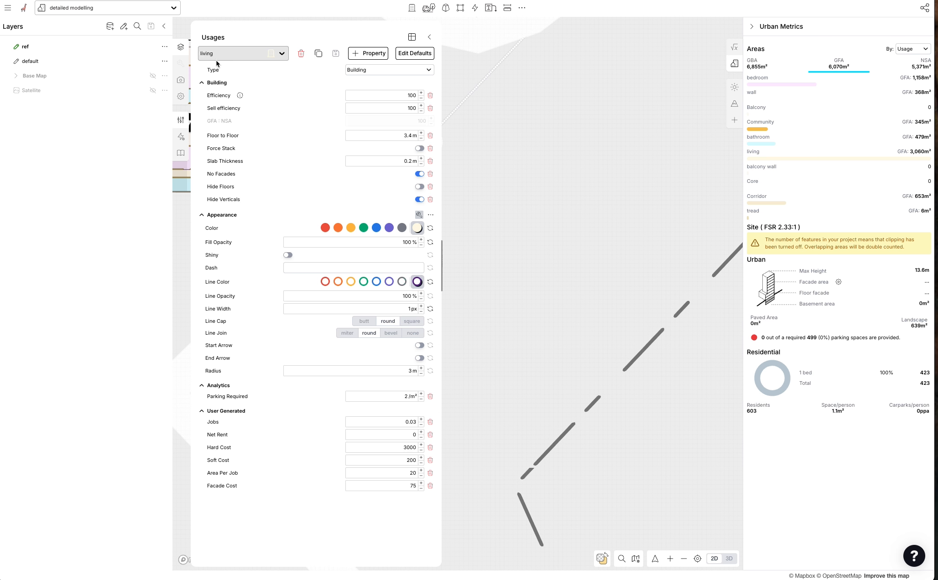
pyautogui.moveTo(240, 95)
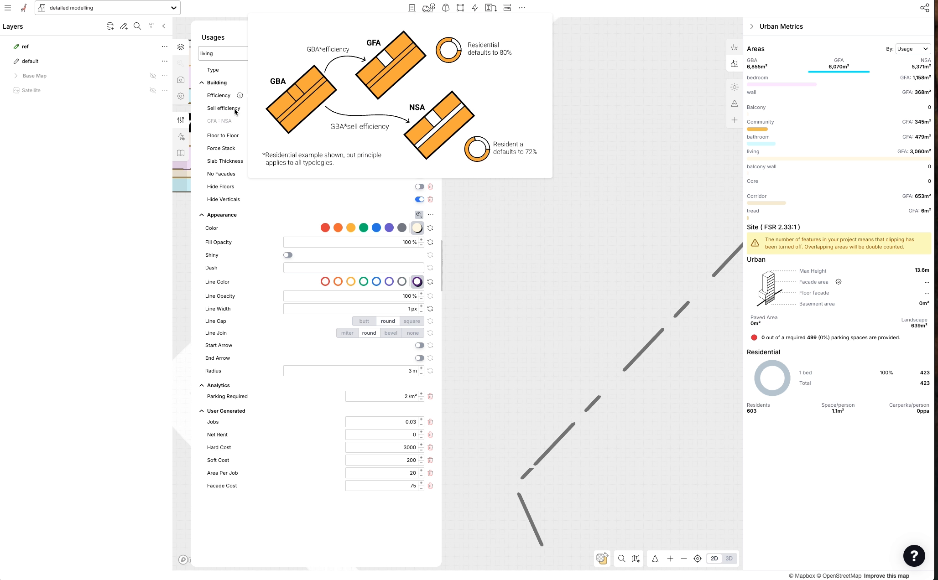
pyautogui.click(278, 186)
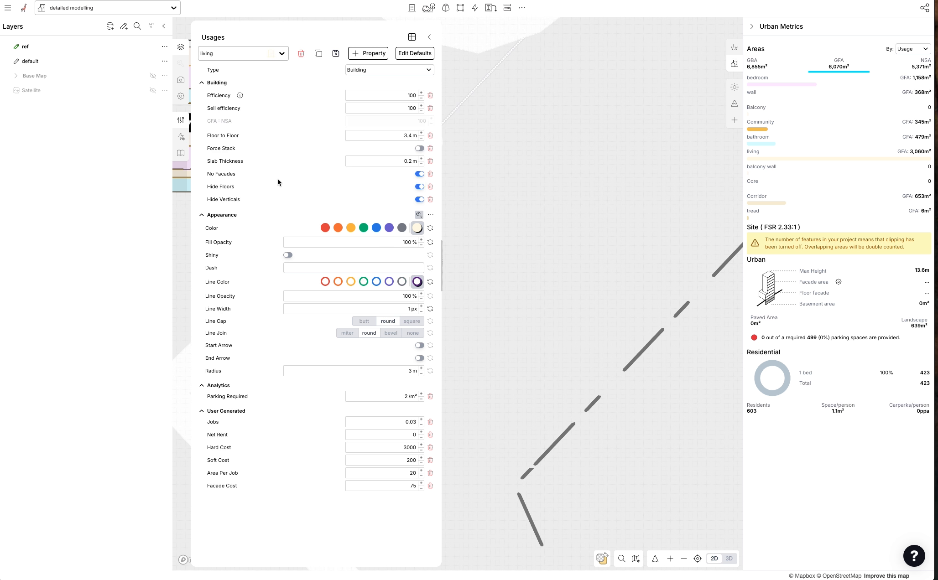
# Draw a narrow rectangle along the full 6.6 m left edge of the blue L-shaped room.
pyautogui.moveTo(517, 201); pyautogui.dragTo(600, 212)
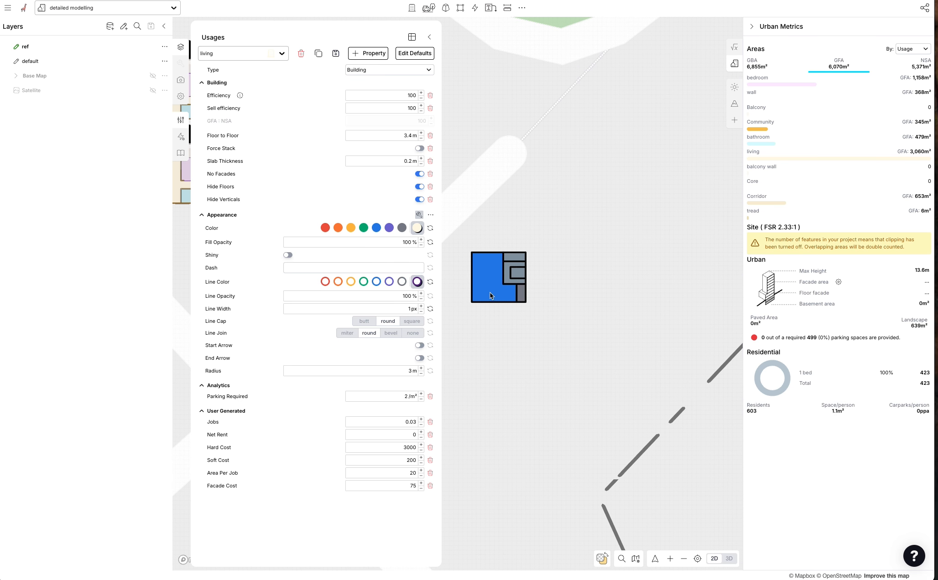
pyautogui.scroll(3, 488, 287)
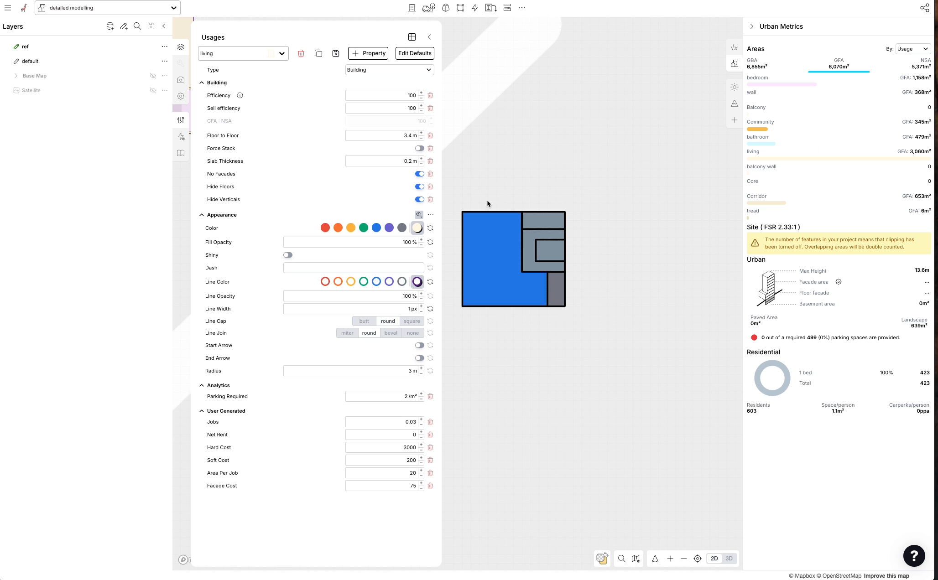
pyautogui.scroll(4, 479, 297)
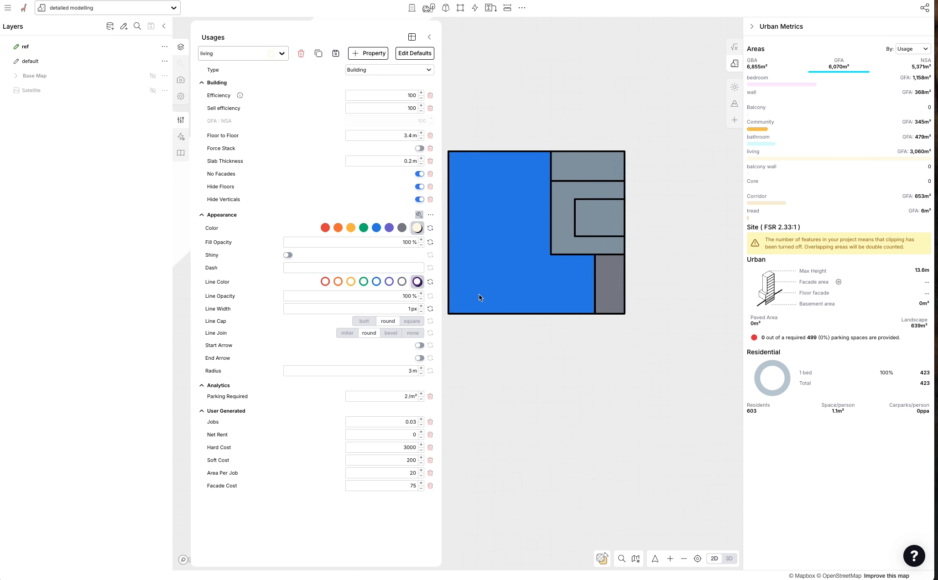
pyautogui.moveTo(496, 327); pyautogui.dragTo(565, 329)
pyautogui.press('r')
pyautogui.press('s')
pyautogui.click(519, 132)
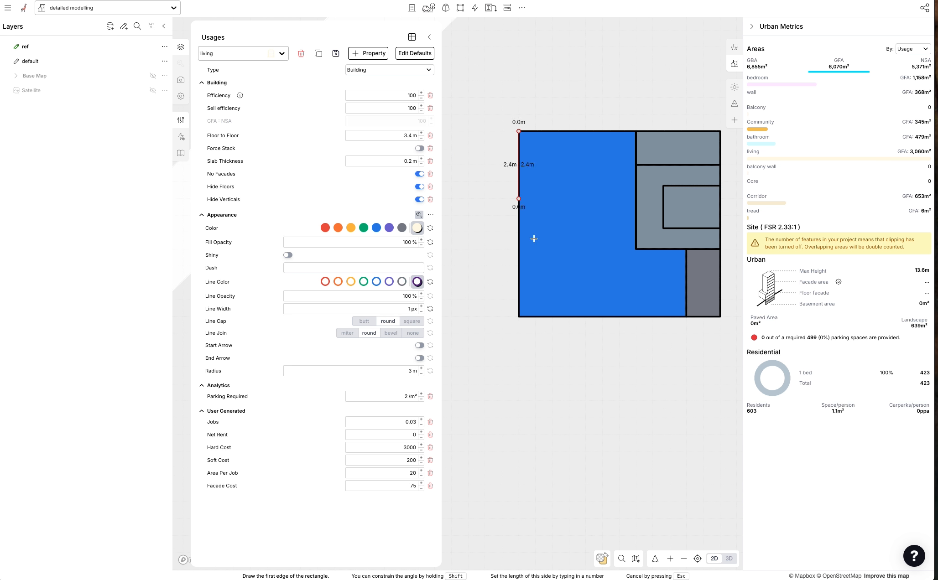
pyautogui.click(529, 314)
pyautogui.click(562, 197)
pyautogui.scroll(1, 550, 164)
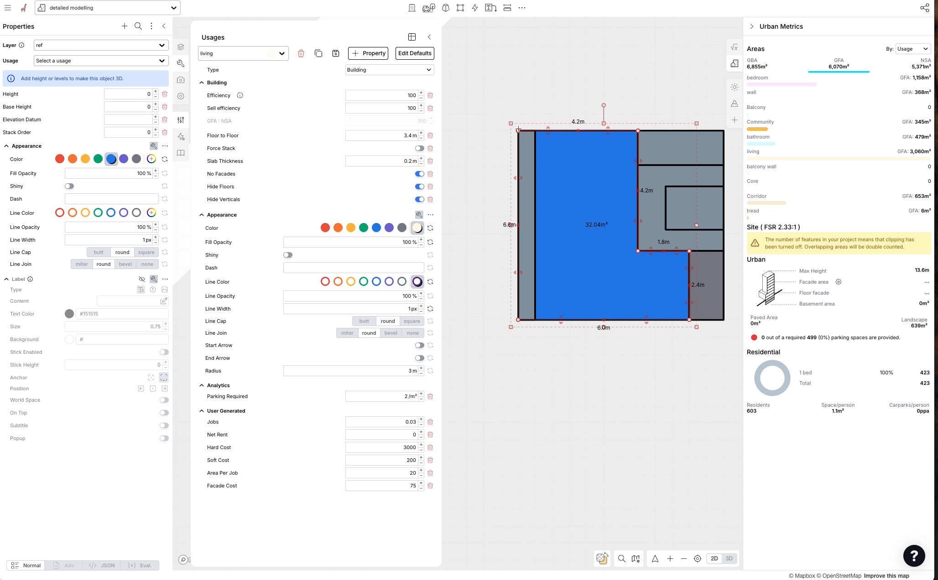
# Remove the narrow rectangle along the left edge of the blue room, keeping the living usage's efficiency at 100.
pyautogui.click(386, 93)
pyautogui.write('9')
pyautogui.press('BackSpace')
pyautogui.press('BackSpace')
pyautogui.click(465, 136)
pyautogui.doubleClick(524, 182)
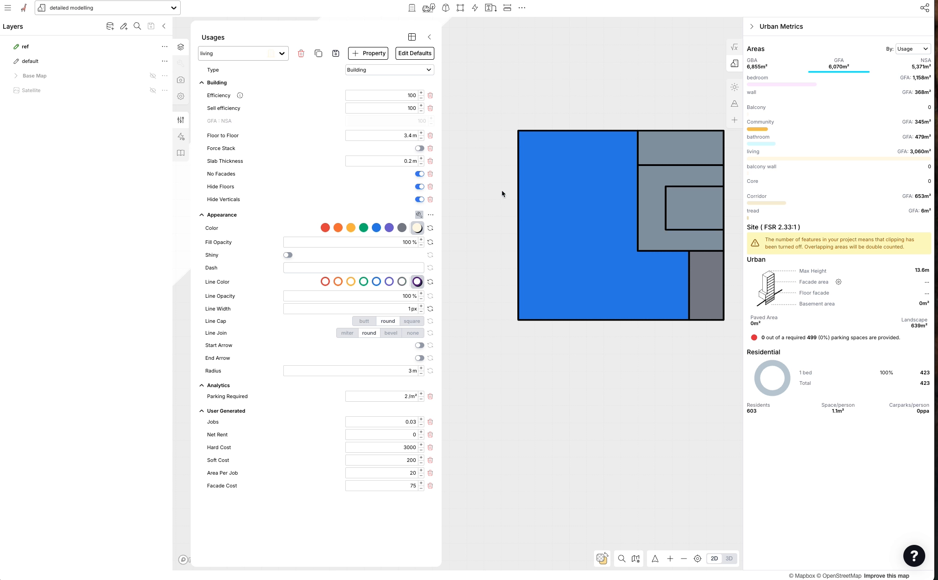
# Switch to the 3D view and draw a rectangle about 2.4 by 4.1 m on the open ground beyond the plan.
pyautogui.moveTo(501, 190); pyautogui.dragTo(488, 188)
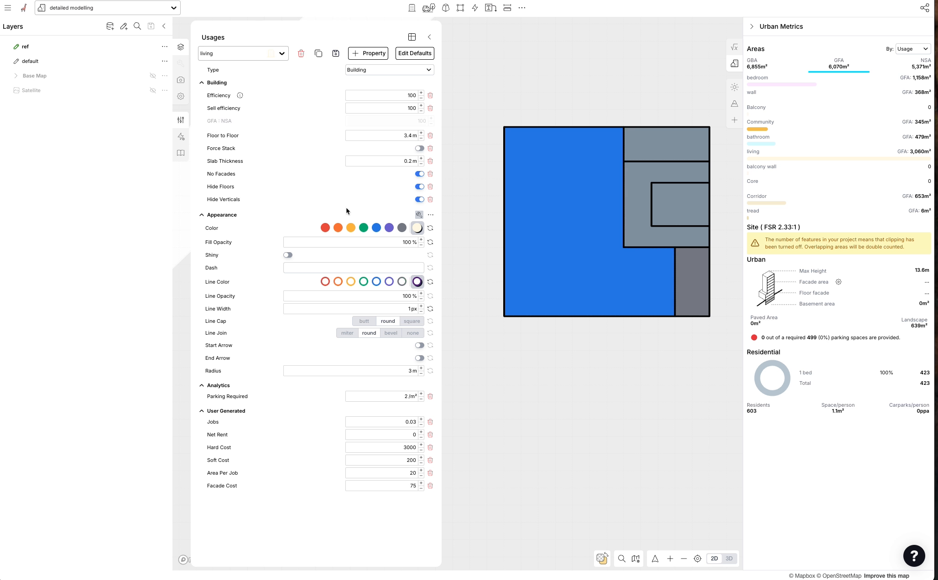
pyautogui.moveTo(576, 59); pyautogui.dragTo(557, 129)
pyautogui.press('3')
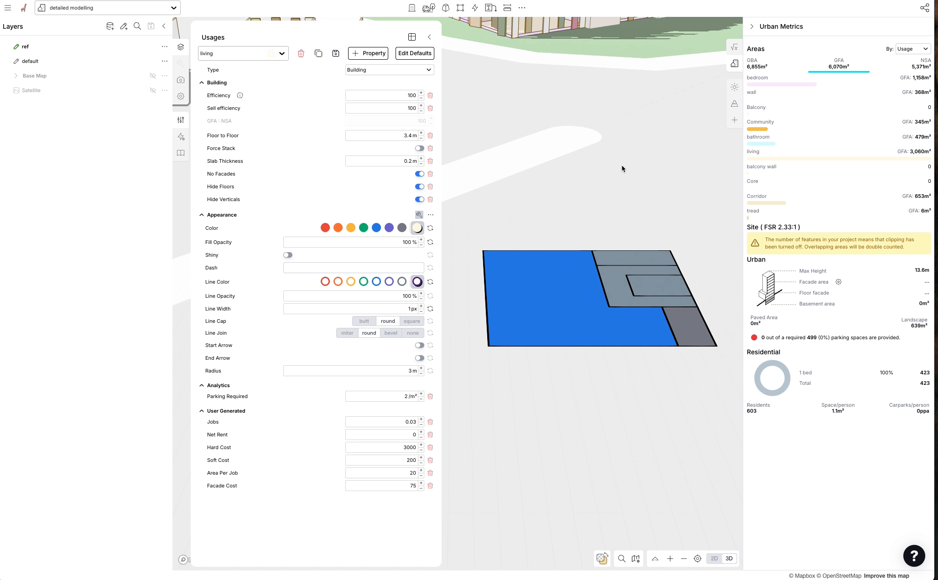
pyautogui.moveTo(622, 168); pyautogui.dragTo(607, 166, button='right')
pyautogui.press('r')
pyautogui.click(605, 161)
pyautogui.click(583, 198)
pyautogui.click(636, 206)
pyautogui.moveTo(642, 199); pyautogui.dragTo(645, 200)
# Assign the 1 Bedroom Unit usage to the new rectangle and widen it to about 3.7 m.
pyautogui.click(46, 61)
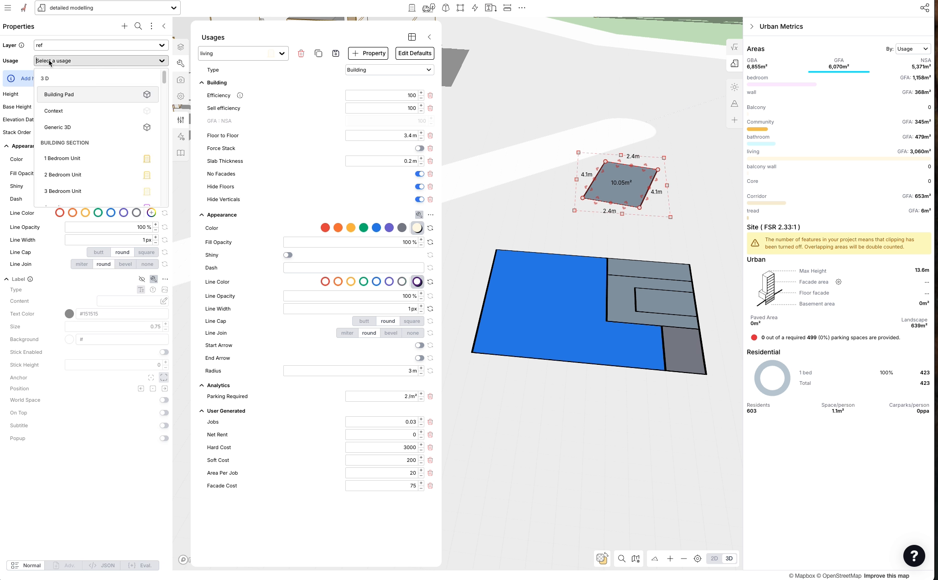
pyautogui.click(64, 159)
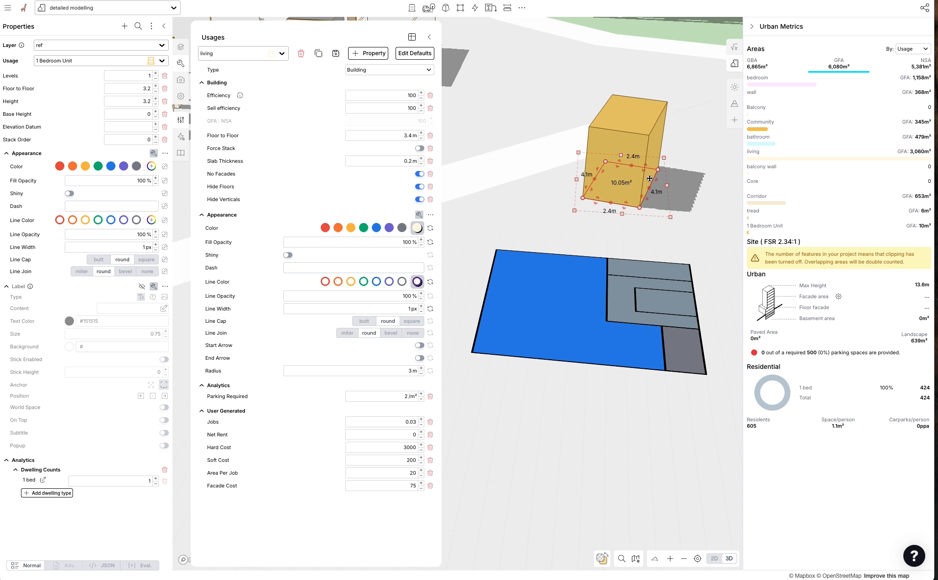
pyautogui.moveTo(648, 199); pyautogui.dragTo(676, 199)
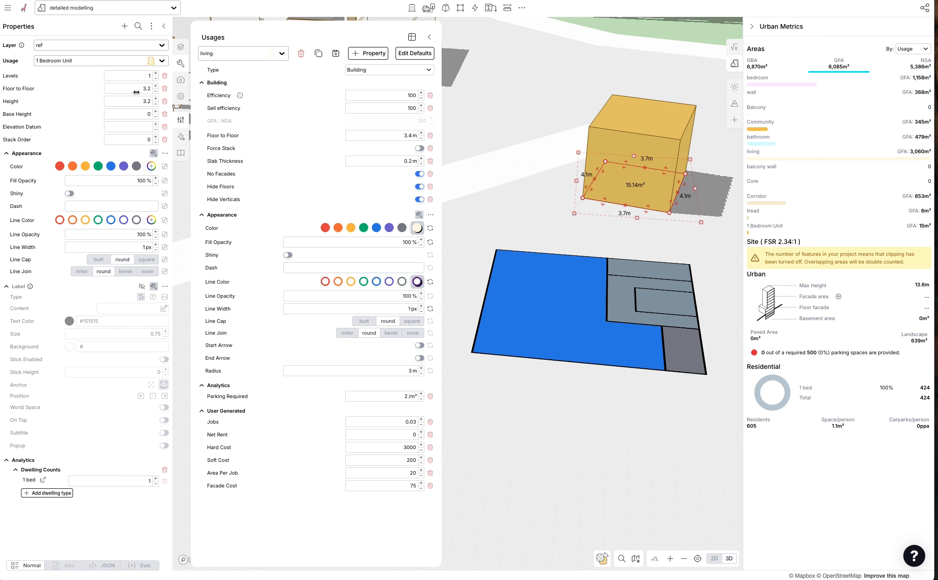
# Try a floor-to-floor height of 1 on the 1 Bedroom Unit block and return it to 3.2.
pyautogui.doubleClick(138, 91)
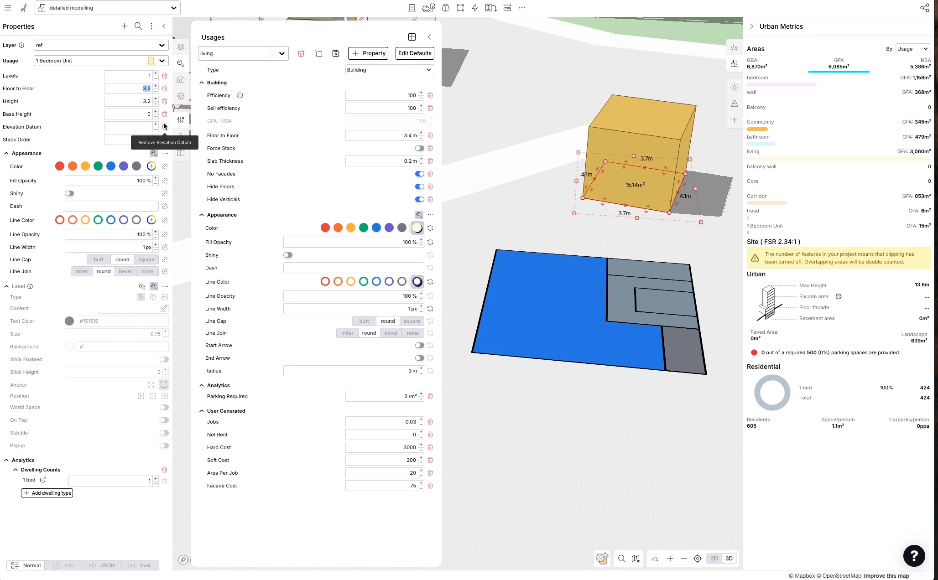
pyautogui.write('1')
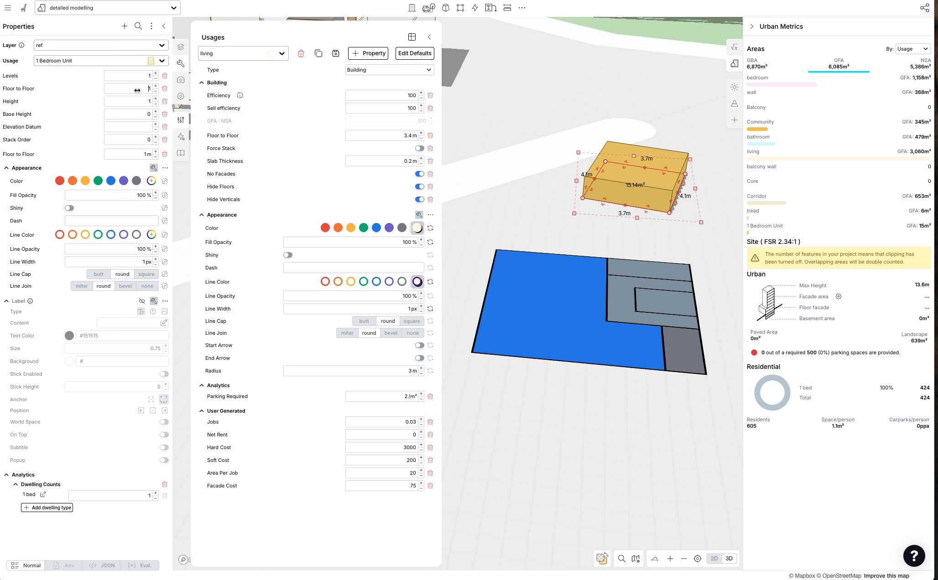
pyautogui.write('3.2')
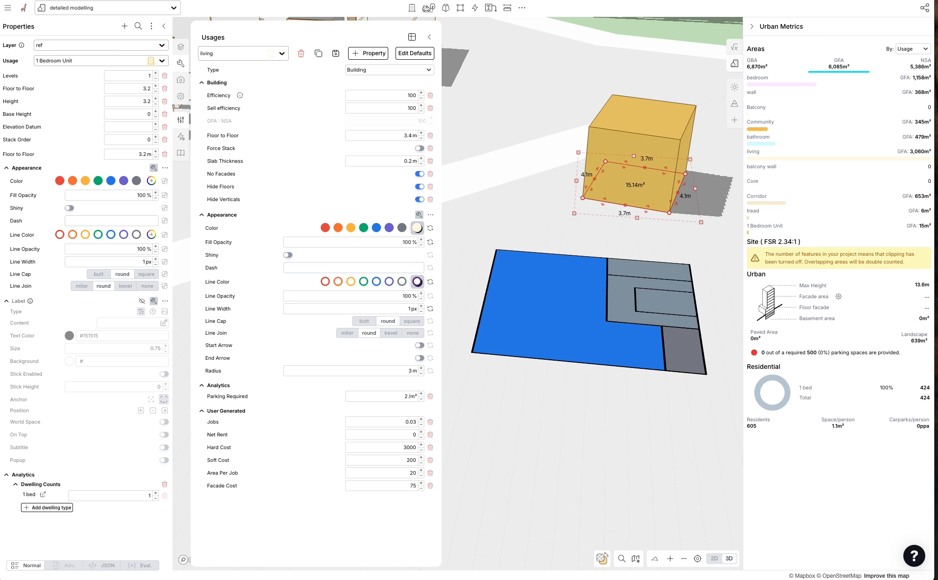
# Add the No Facades property to the 1 Bedroom Unit block.
pyautogui.click(124, 26)
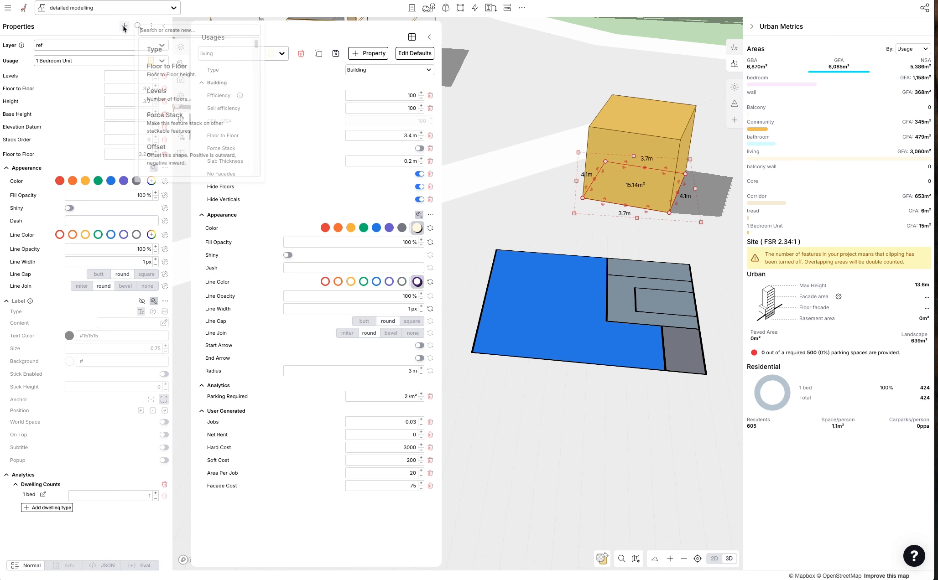
pyautogui.write('no')
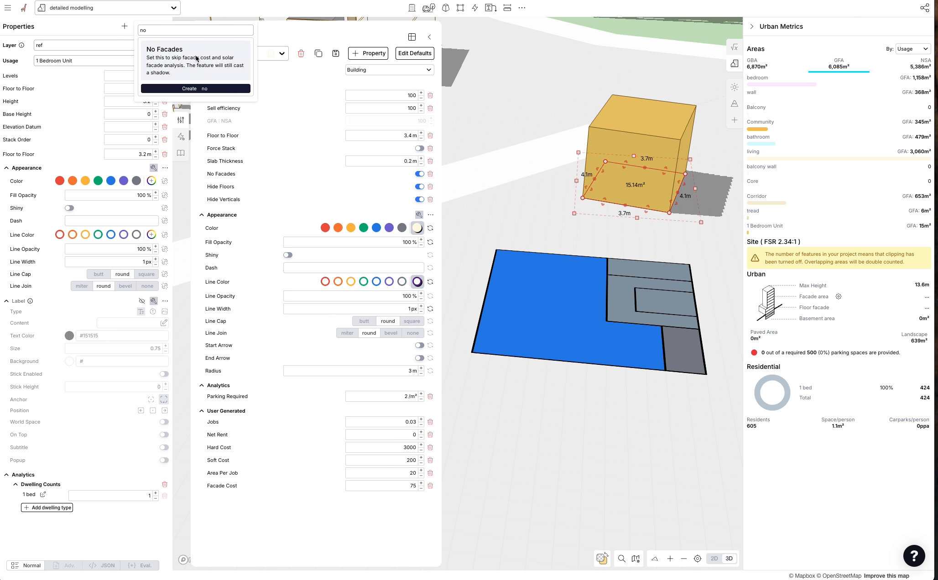
pyautogui.click(196, 58)
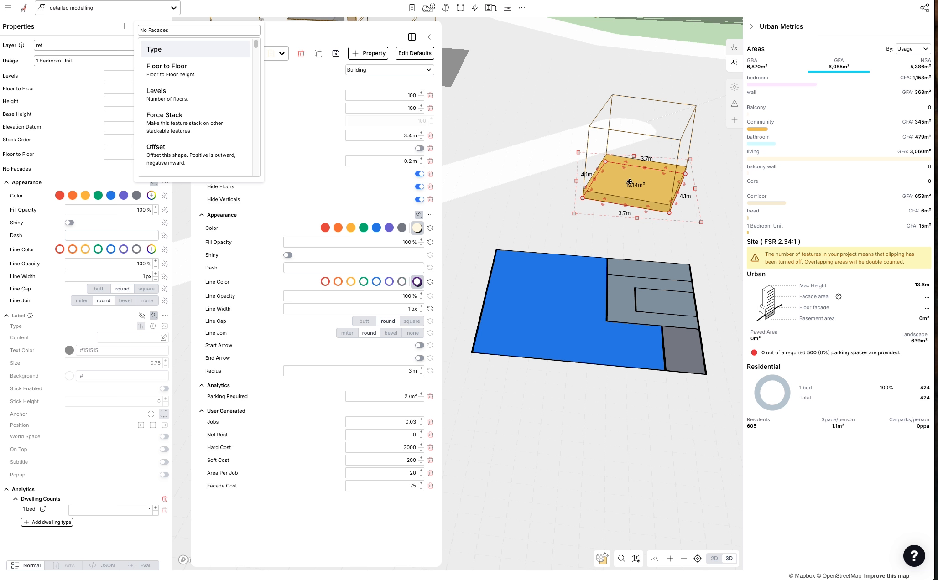
# Add the Hide Verticals property to the 1 Bedroom Unit block and leave it enabled.
pyautogui.moveTo(592, 222); pyautogui.dragTo(568, 193, button='right')
pyautogui.moveTo(576, 207); pyautogui.dragTo(524, 255)
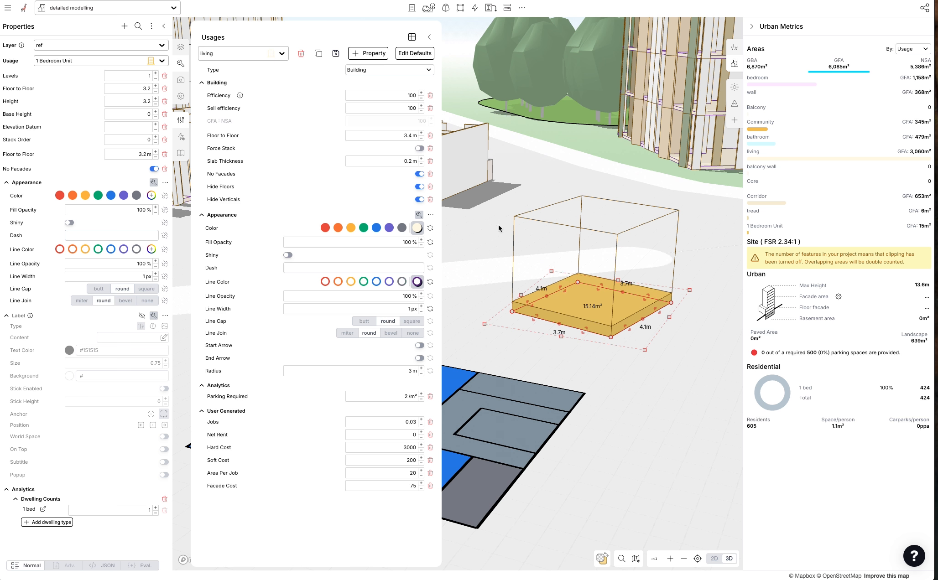
pyautogui.click(124, 26)
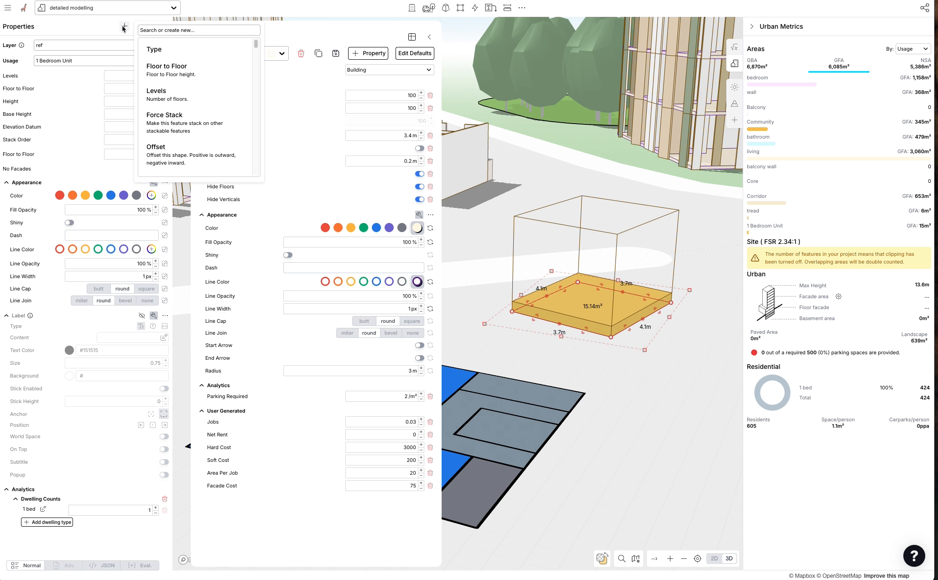
pyautogui.write('hid')
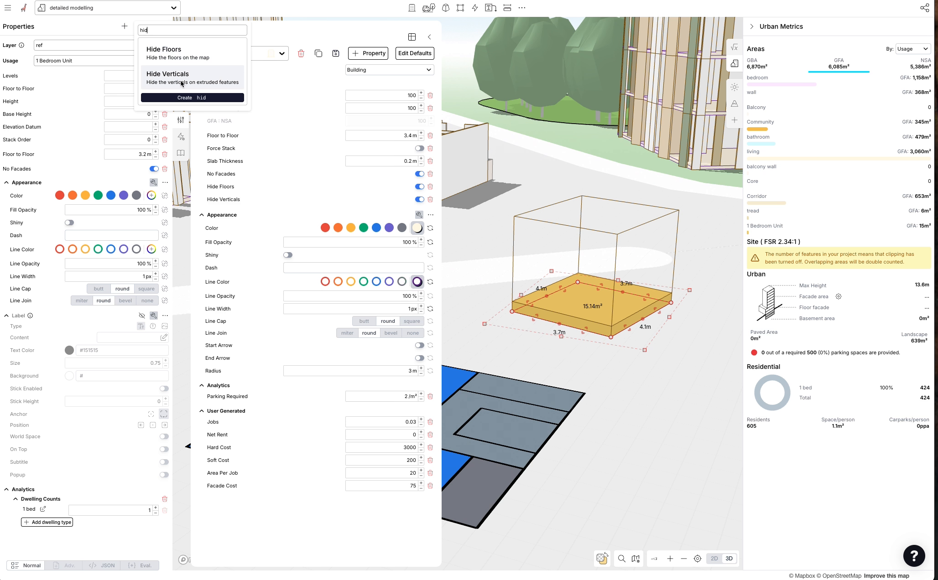
pyautogui.click(181, 80)
pyautogui.click(81, 182)
pyautogui.click(154, 184)
pyautogui.click(154, 184)
pyautogui.click(155, 184)
# Add a Slab Thickness property of 0.2 m to the 1 Bedroom Unit block and deselect it.
pyautogui.click(124, 26)
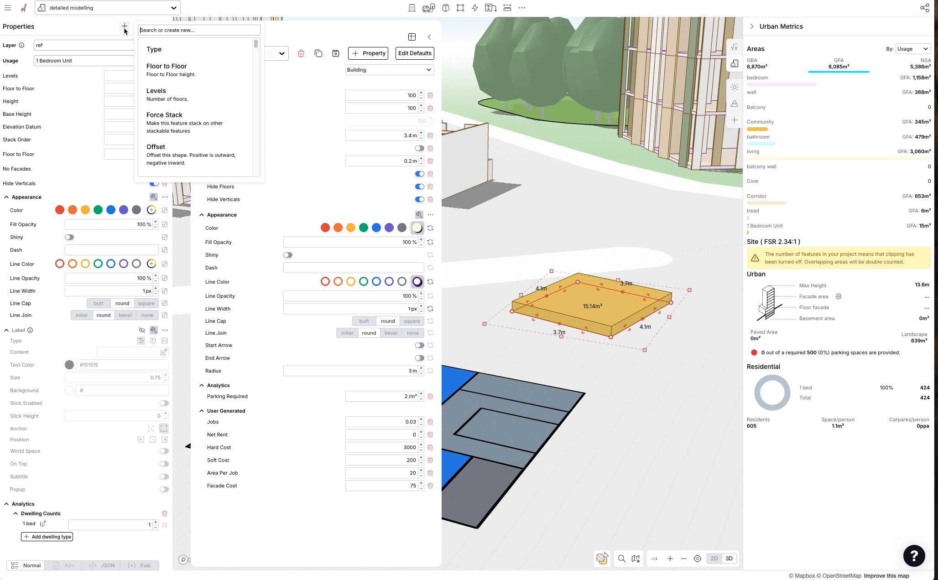
pyautogui.write('slab')
pyautogui.click(178, 51)
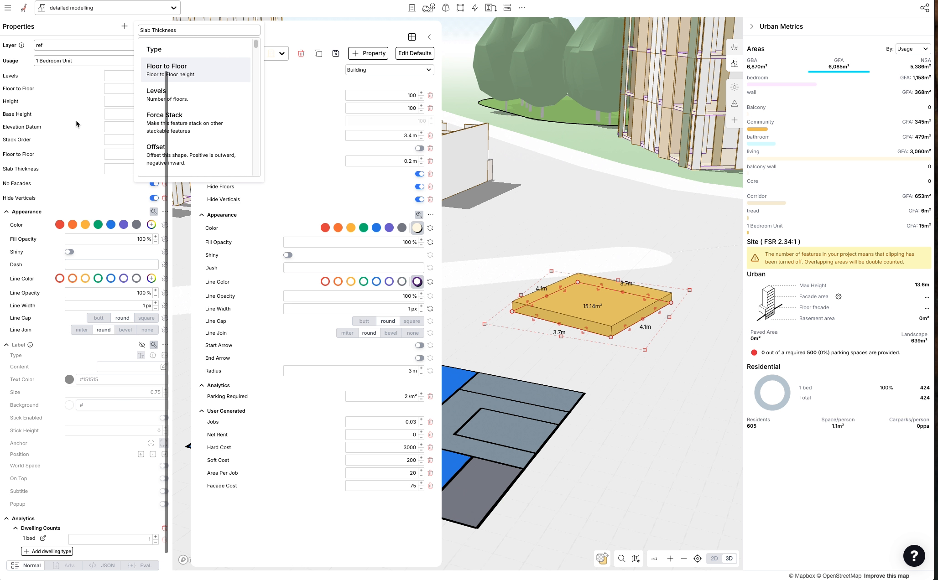
pyautogui.click(112, 168)
pyautogui.click(119, 168)
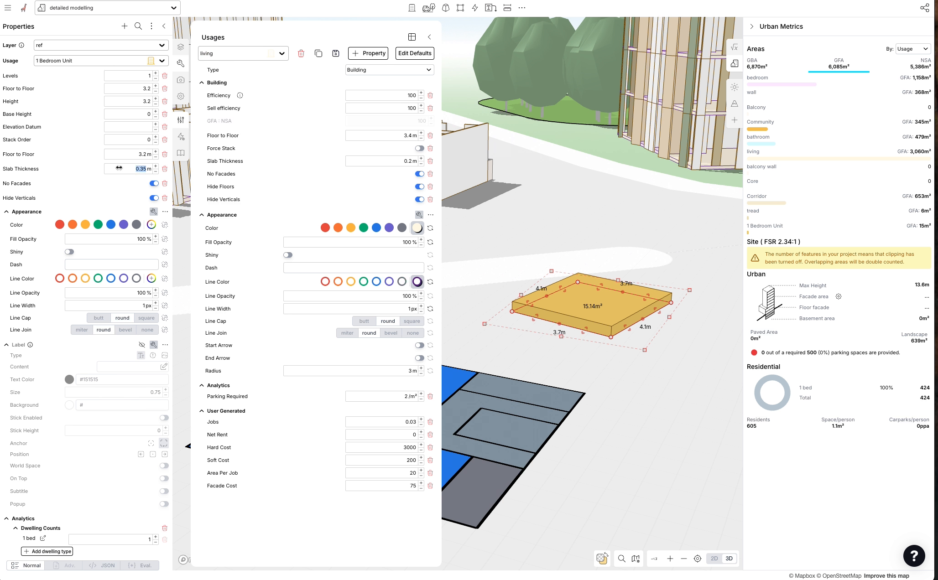
pyautogui.write('0.2')
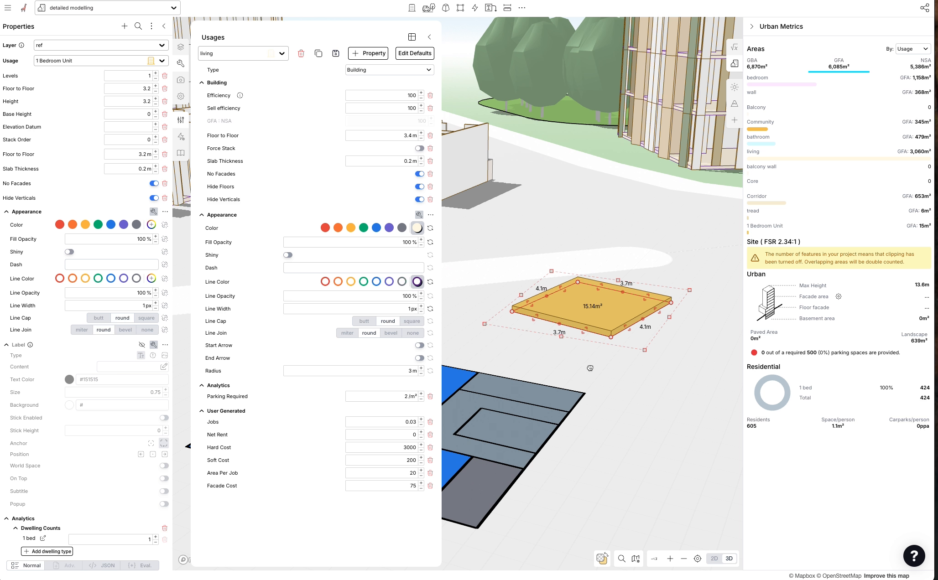
pyautogui.click(560, 371)
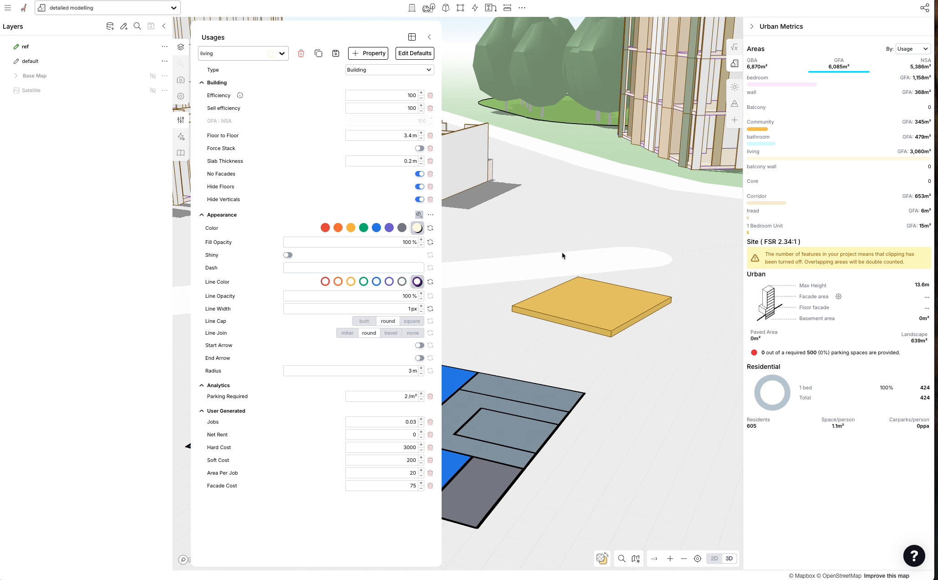
# Assign the living usage to the blue L-shaped room and reset its colour to the usage default.
pyautogui.moveTo(561, 253); pyautogui.dragTo(597, 251)
pyautogui.click(505, 350)
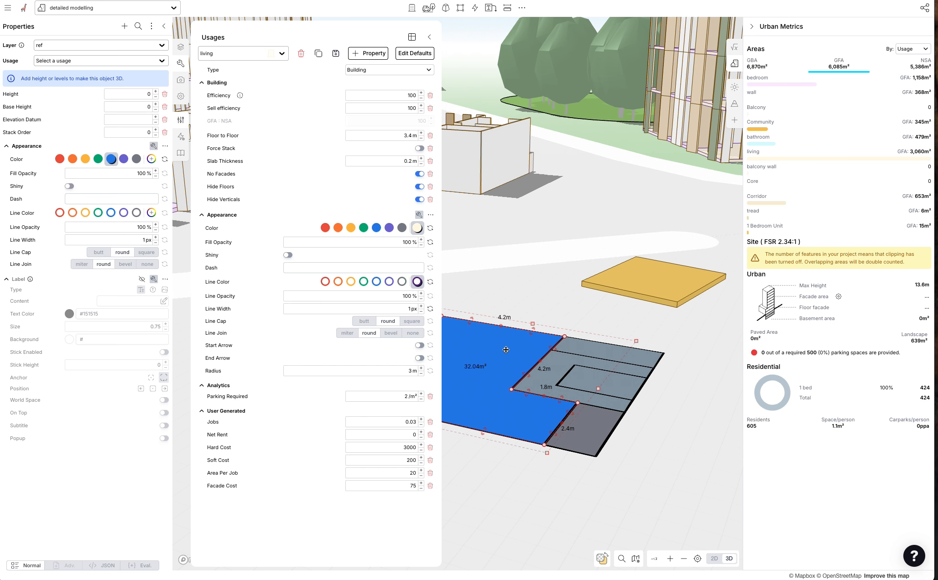
pyautogui.click(78, 61)
pyautogui.write('liv')
pyautogui.click(93, 94)
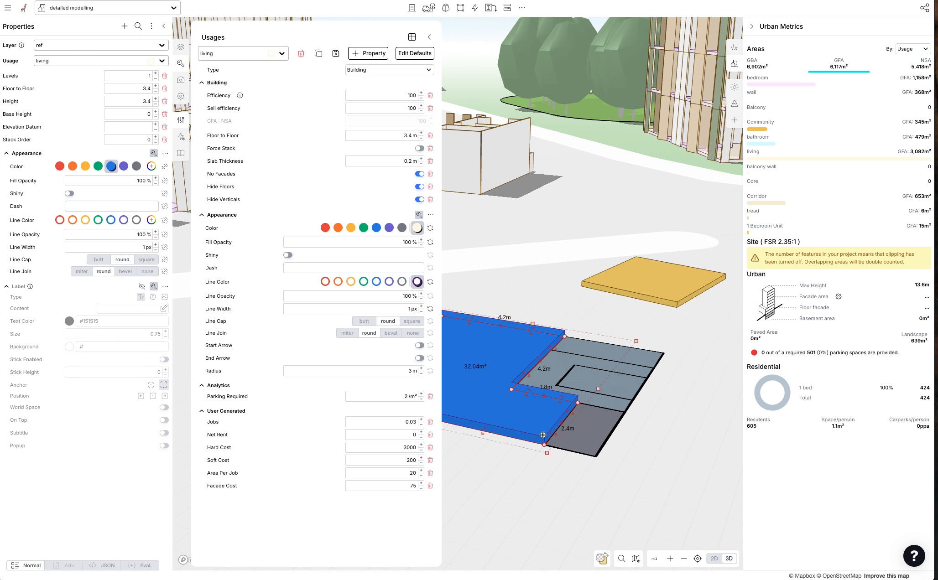
pyautogui.click(165, 168)
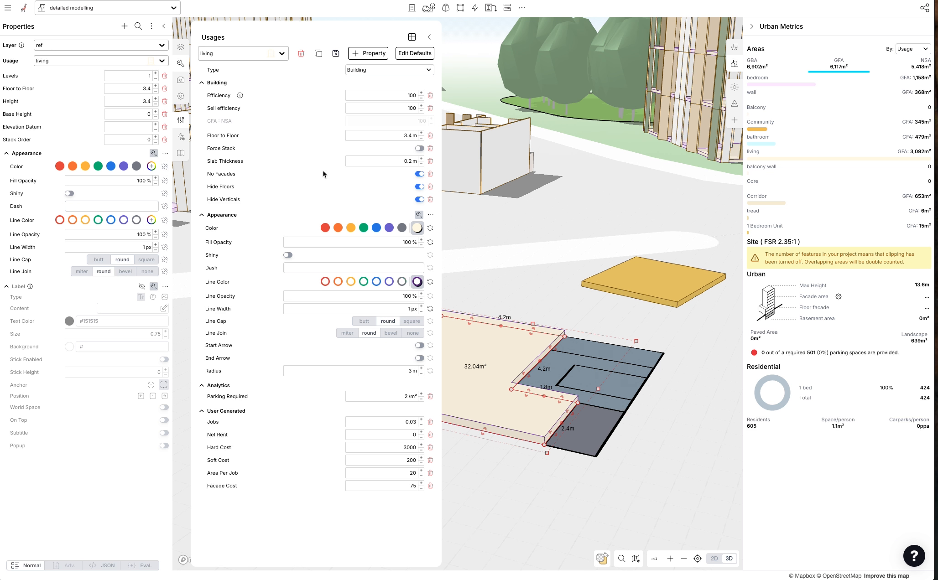
# Close the usage editor discarding its changes, and assign the bedroom usage to the 3.0 m square room.
pyautogui.click(429, 37)
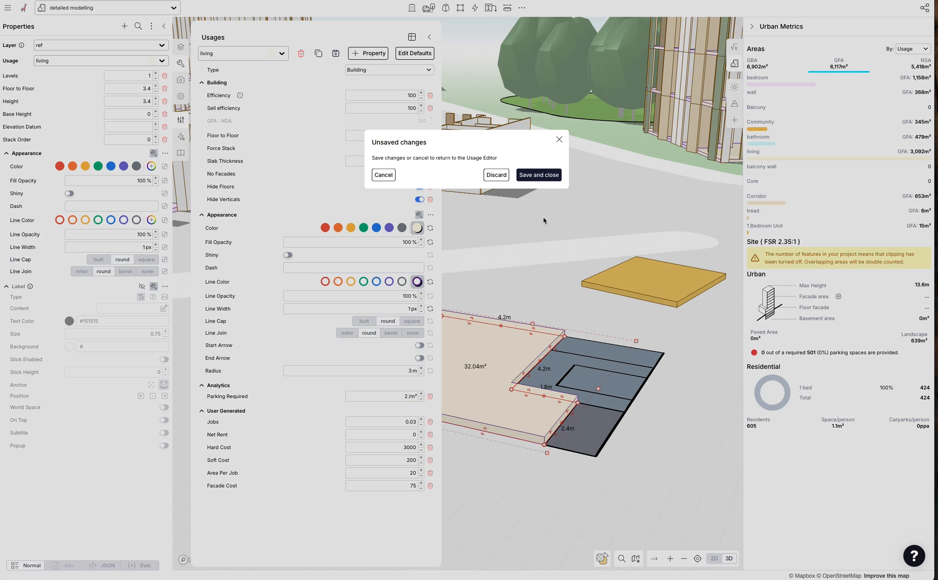
pyautogui.click(497, 175)
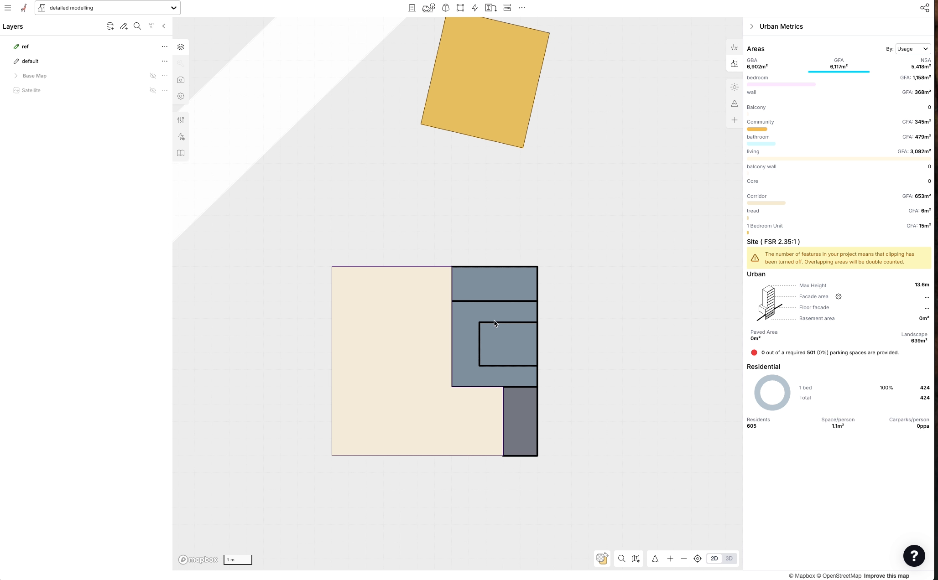
pyautogui.click(481, 312)
pyautogui.click(42, 64)
pyautogui.write('bed')
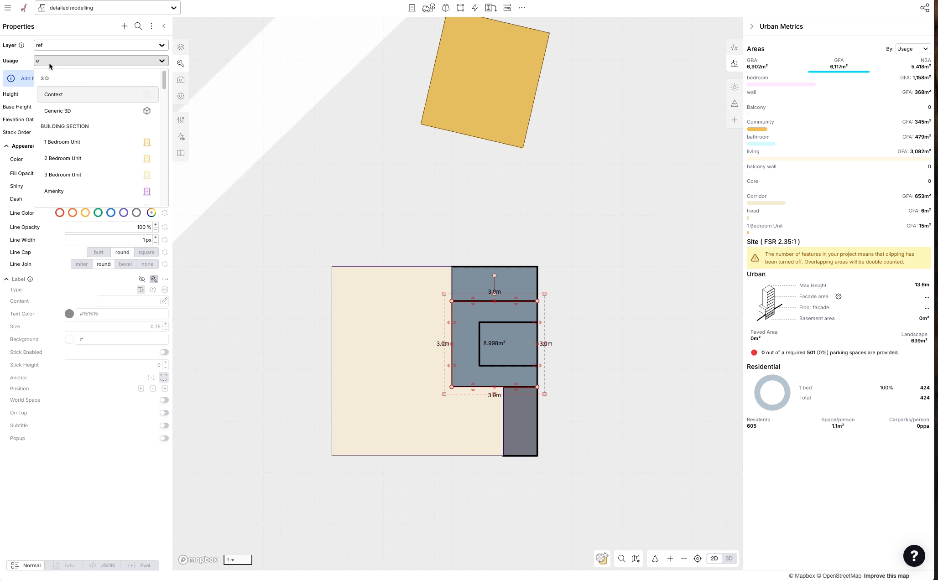
pyautogui.click(54, 143)
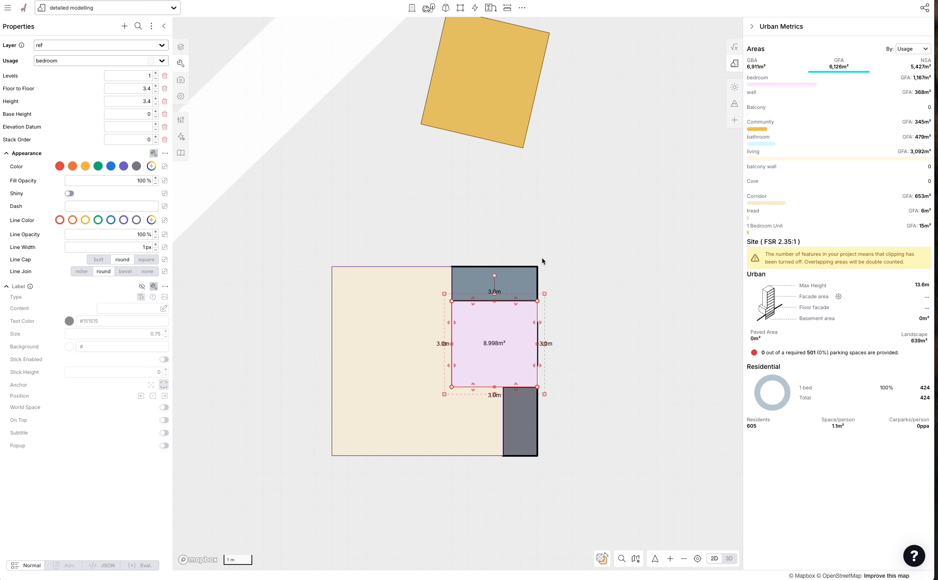
# Assign the Balcony usage to the 3.0 by 1.2 m strip above the bedroom and deselect it.
pyautogui.click(524, 274)
pyautogui.click(84, 61)
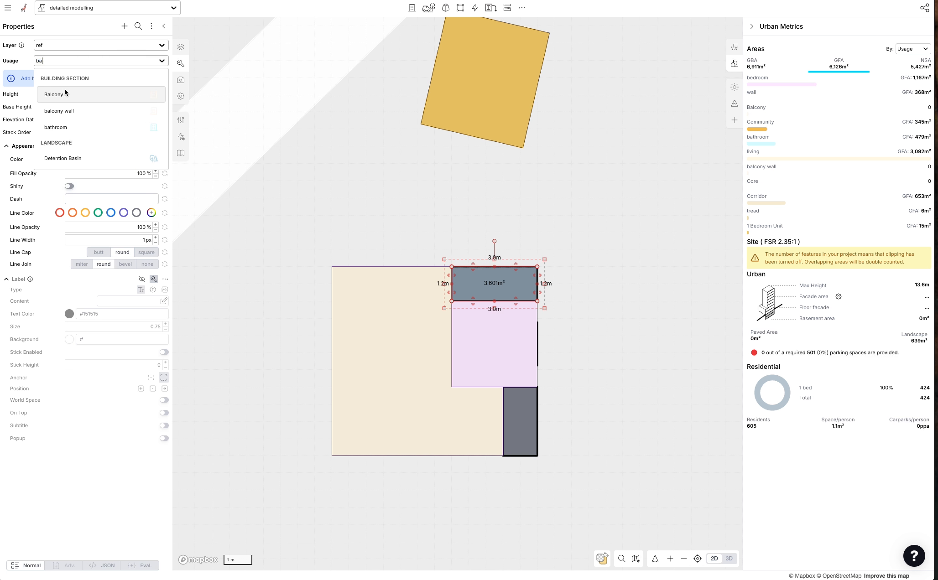
pyautogui.click(63, 93)
pyautogui.click(350, 157)
# Assign the bathroom usage to the dark grey room below the bedroom and reset its colour to the usage default.
pyautogui.click(506, 393)
pyautogui.click(73, 61)
pyautogui.write('ba')
pyautogui.click(75, 128)
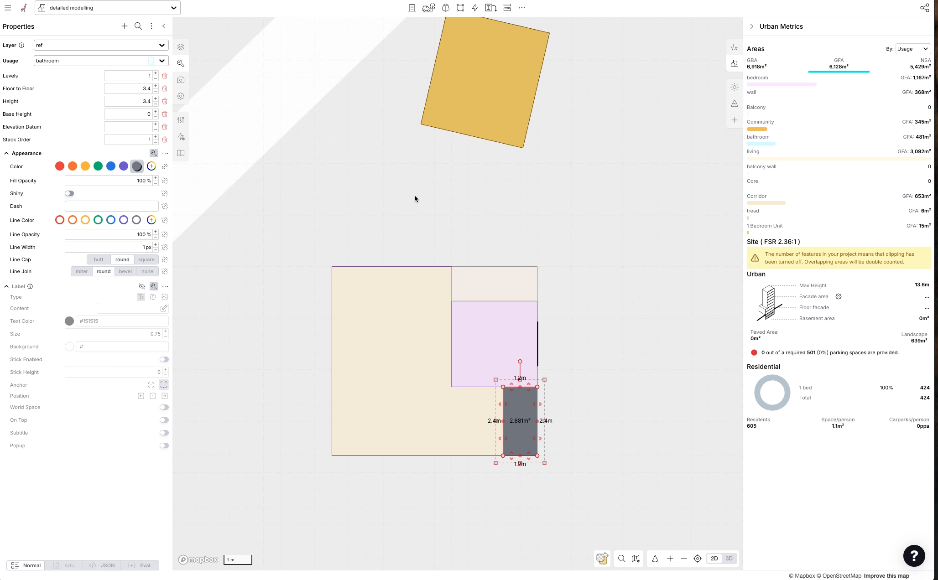
pyautogui.press('3')
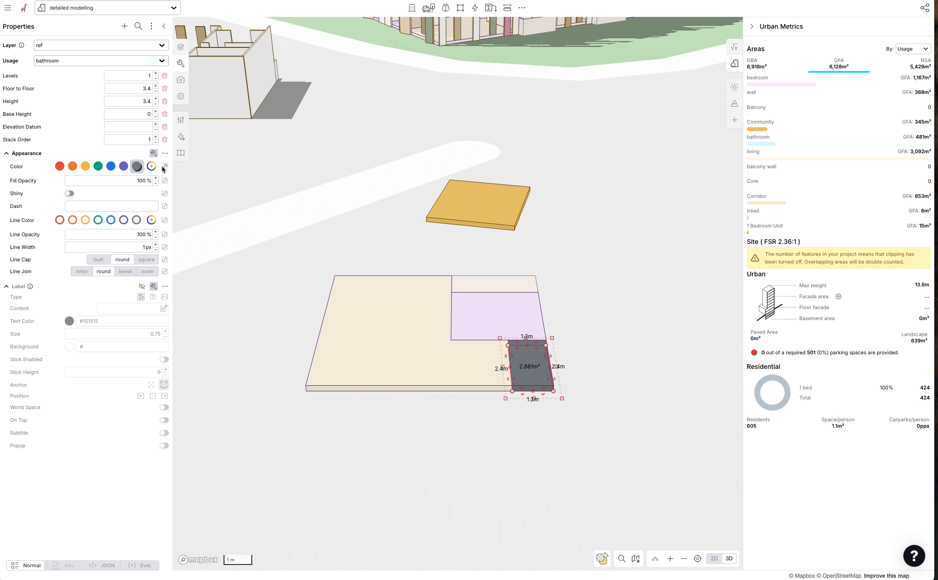
pyautogui.click(164, 167)
# Move the wall line shared by the living room and bathroom to widen the bathroom by about 0.6 m.
pyautogui.click(472, 362)
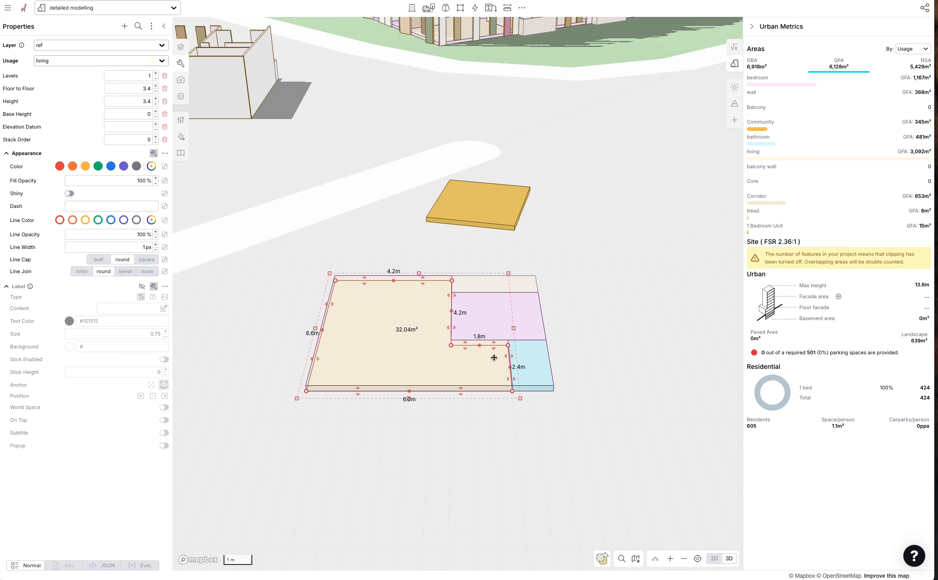
pyautogui.click(519, 359)
pyautogui.moveTo(508, 356); pyautogui.dragTo(490, 354)
pyautogui.click(422, 398)
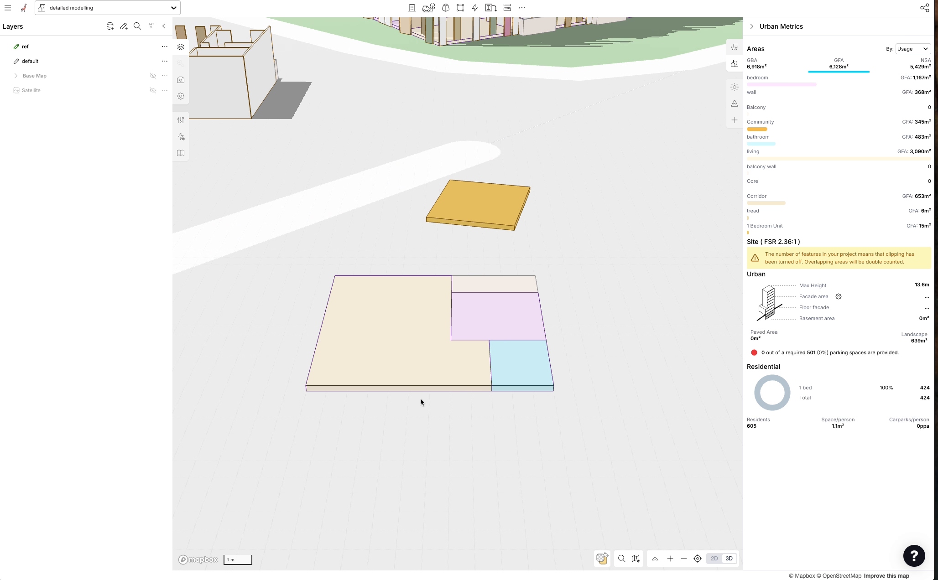
# Select the 2.0 by 1.5 m rectangle beneath the bedroom and move it out beyond the unit's right edge.
pyautogui.press('2')
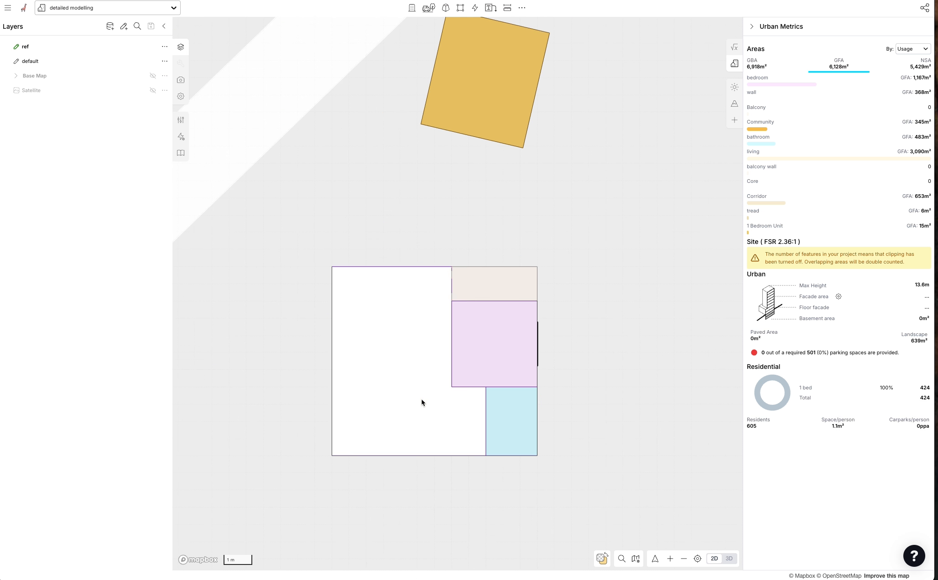
pyautogui.click(530, 351)
pyautogui.scroll(1, 561, 350)
pyautogui.click(545, 349)
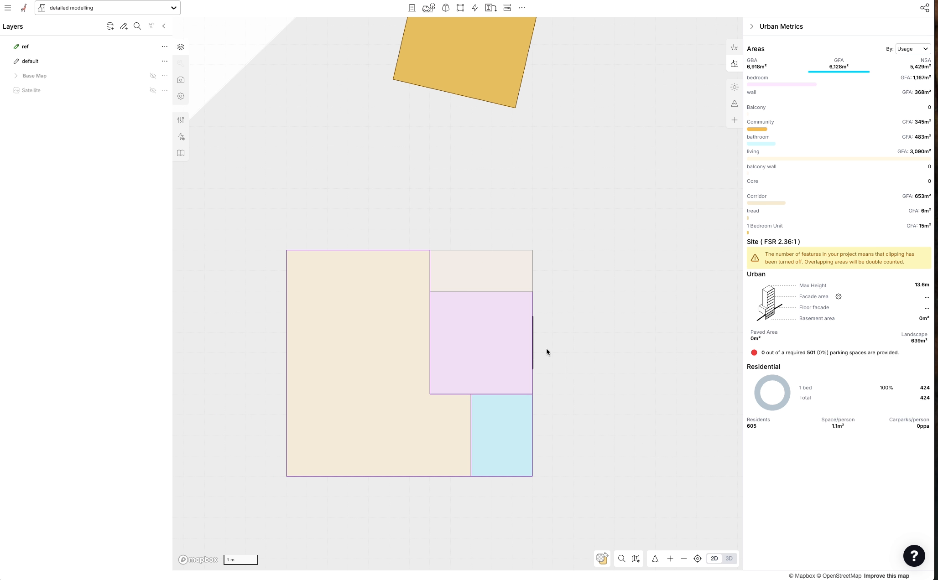
pyautogui.click(515, 342)
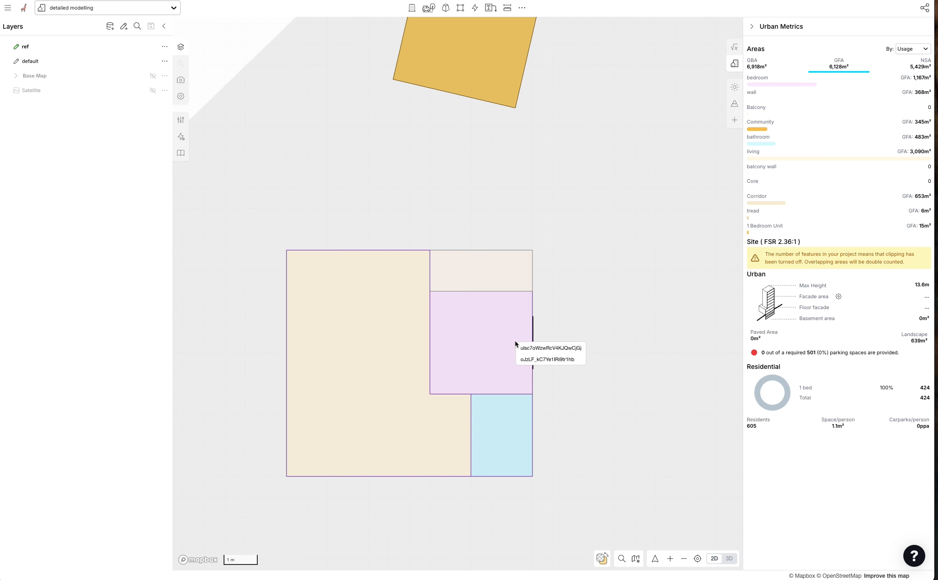
pyautogui.click(524, 348)
pyautogui.click(531, 358)
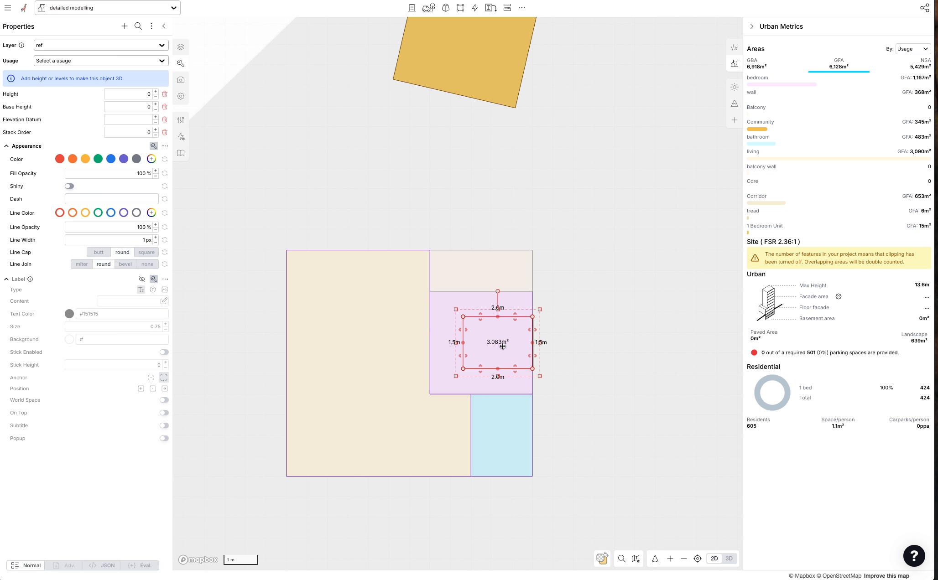
pyautogui.moveTo(505, 346); pyautogui.dragTo(605, 351)
pyautogui.click(568, 297)
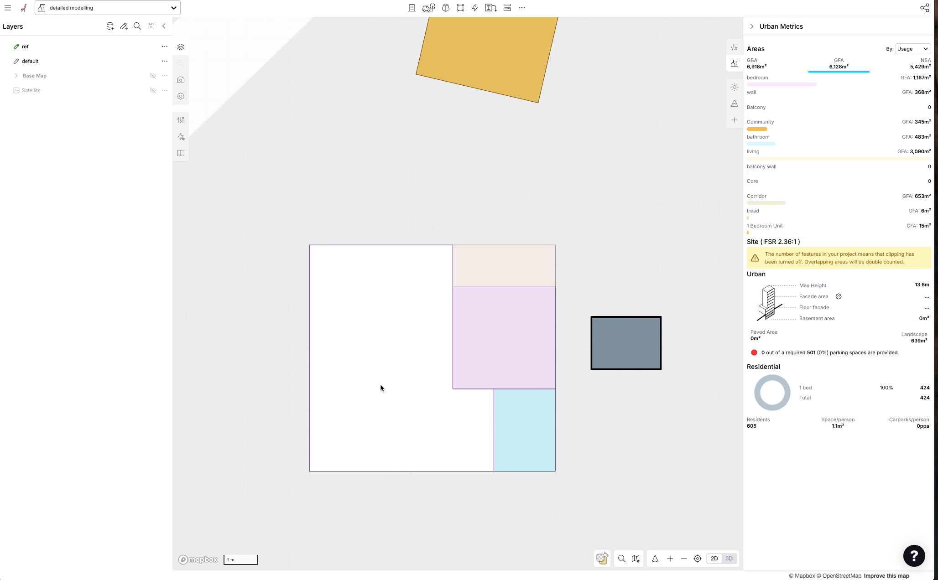
# Add a linear dimension spanning the unit's full 7.2 m width, placed above the floor plan.
pyautogui.click(507, 8)
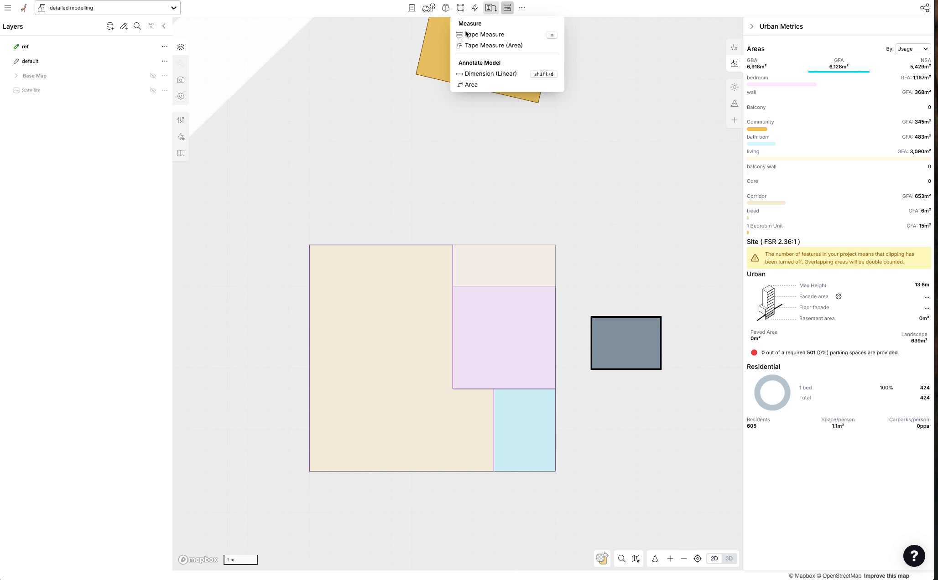
pyautogui.click(471, 75)
pyautogui.click(310, 204)
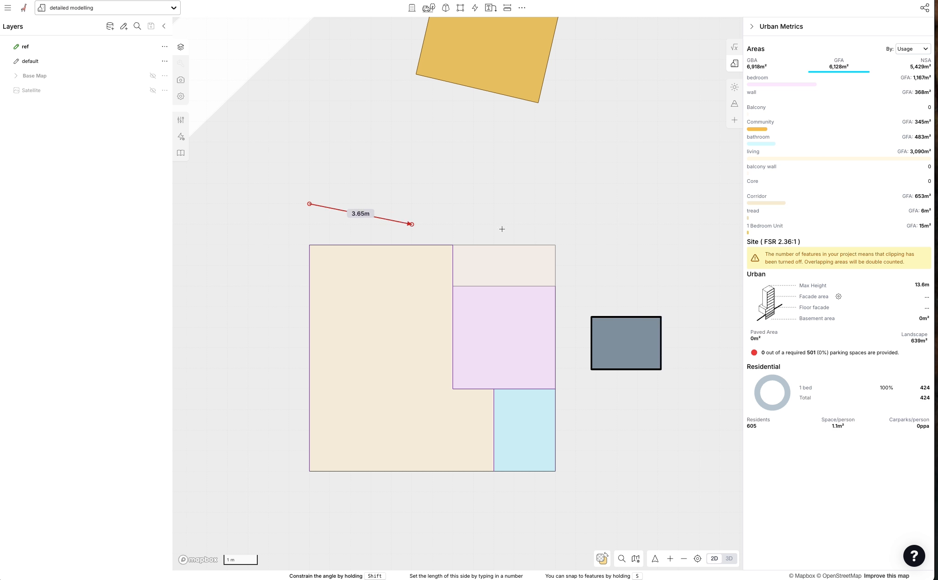
pyautogui.click(554, 204)
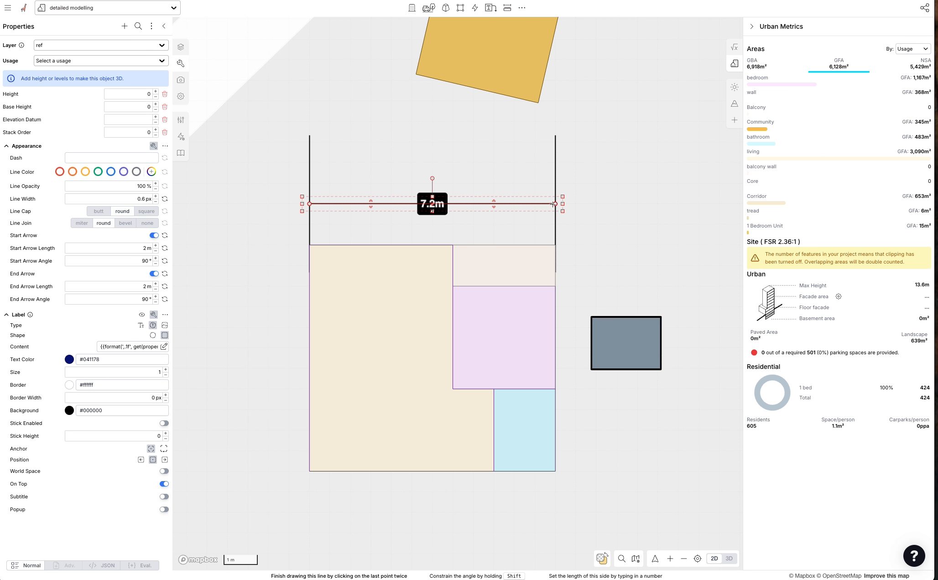
pyautogui.click(540, 183)
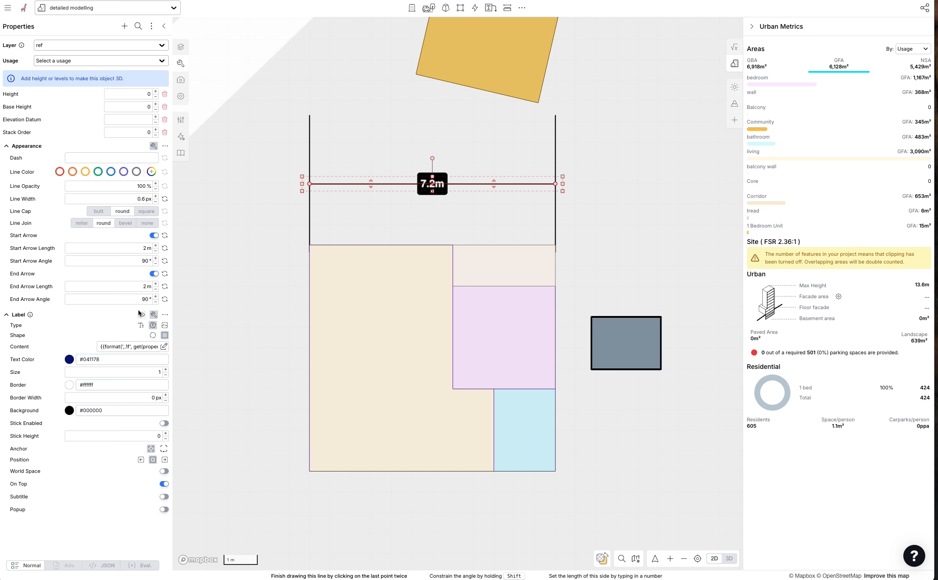
# Set the dimension line's start and end arrow lengths to 0.28 m and deselect it.
pyautogui.moveTo(143, 250); pyautogui.dragTo(104, 253)
pyautogui.moveTo(143, 288); pyautogui.dragTo(104, 287)
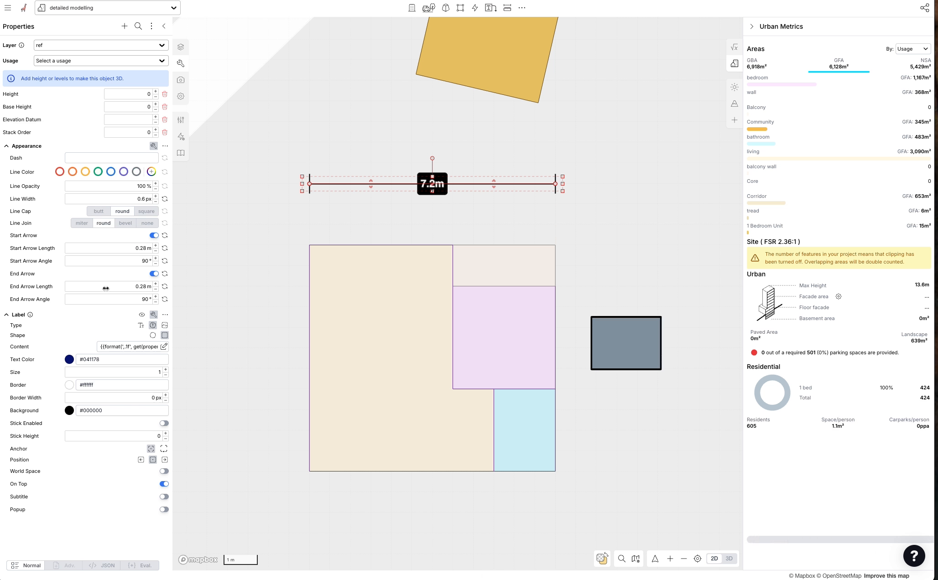
pyautogui.click(222, 278)
pyautogui.moveTo(463, 219); pyautogui.dragTo(451, 218)
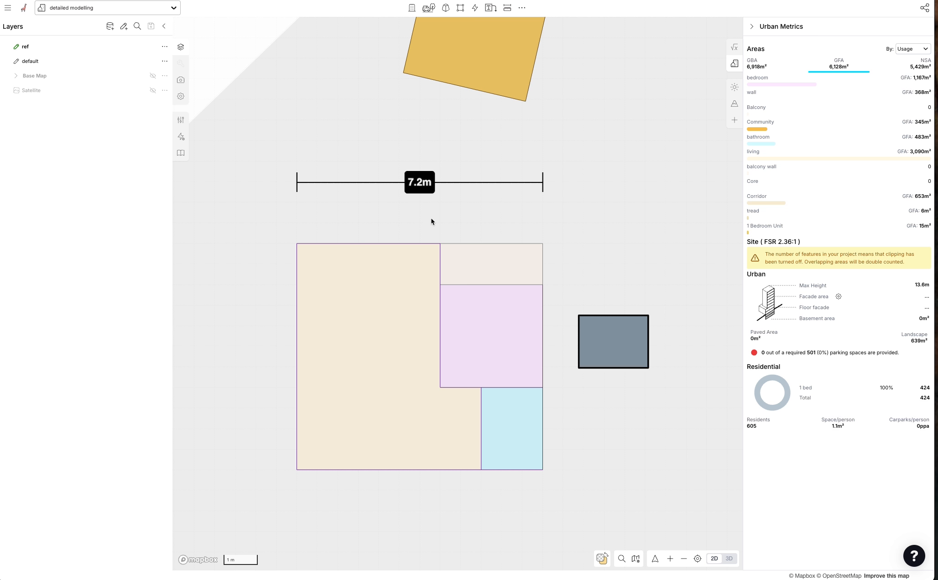
# Offset the living room's outer left edge inward by 0.1 m.
pyautogui.click(327, 270)
pyautogui.moveTo(302, 299); pyautogui.dragTo(305, 300)
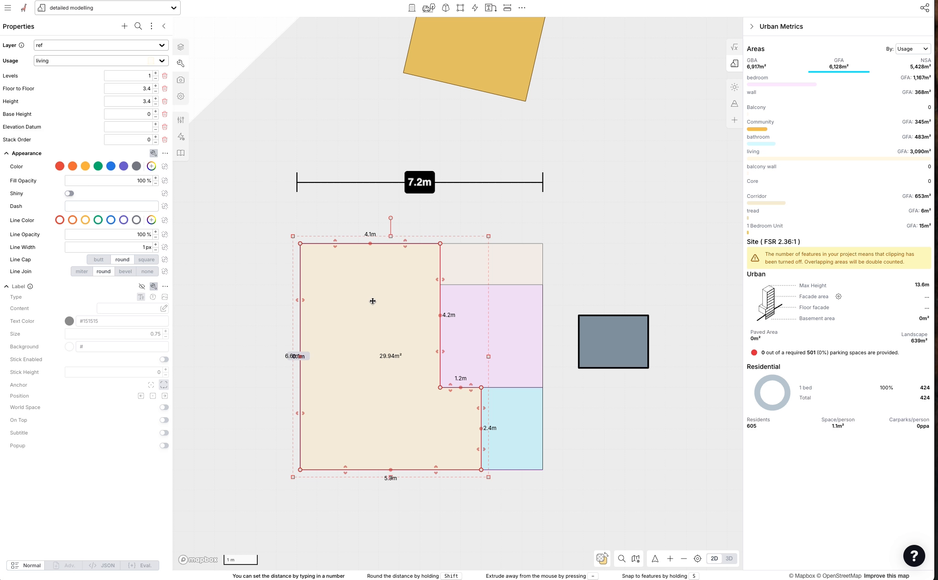
pyautogui.click(606, 243)
# Offset the outer right edges of the balcony, bedroom and bathroom inward by 0.1 m.
pyautogui.click(539, 259)
pyautogui.moveTo(538, 255); pyautogui.dragTo(532, 259)
pyautogui.write('0.1m')
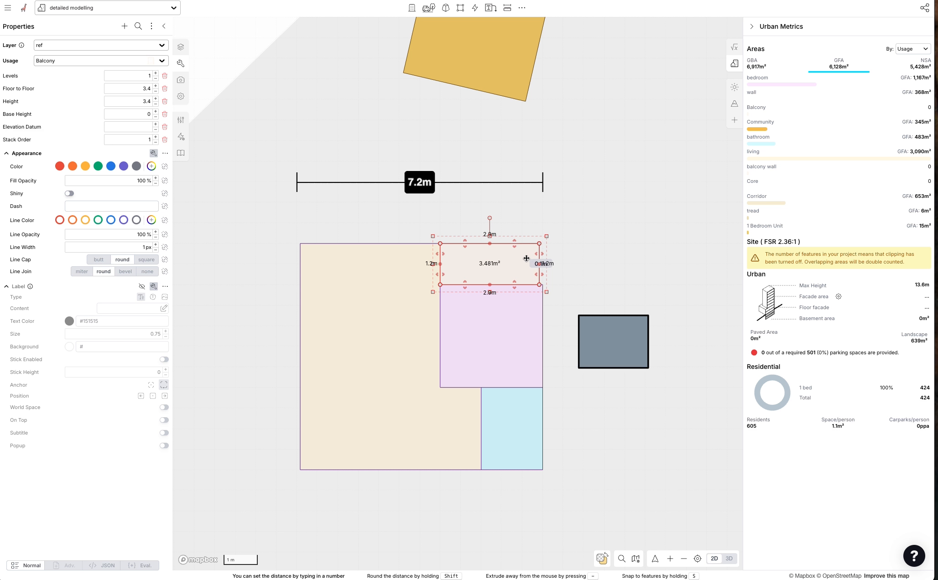
pyautogui.click(539, 315)
pyautogui.click(529, 409)
pyautogui.moveTo(543, 438); pyautogui.dragTo(539, 438)
pyautogui.click(217, 332)
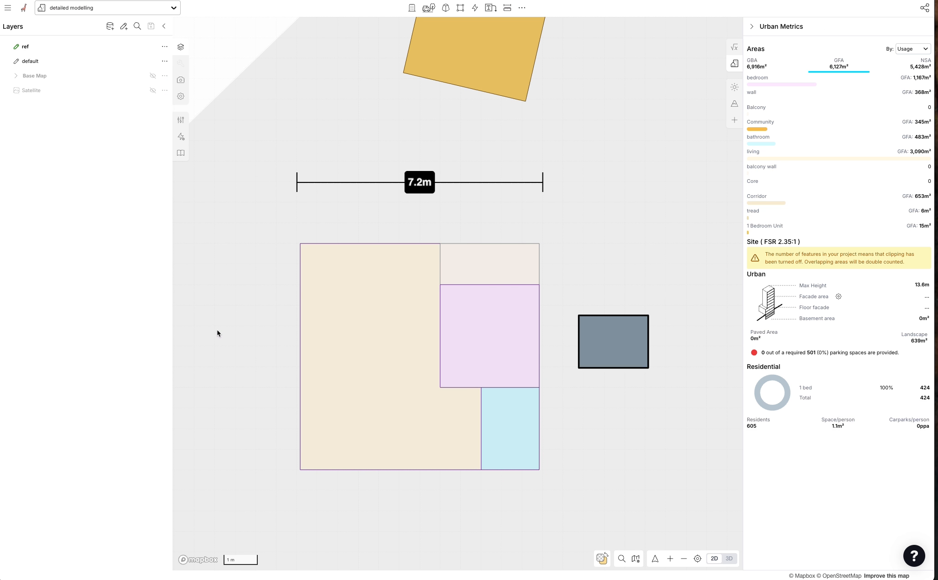
pyautogui.moveTo(217, 333); pyautogui.dragTo(229, 330)
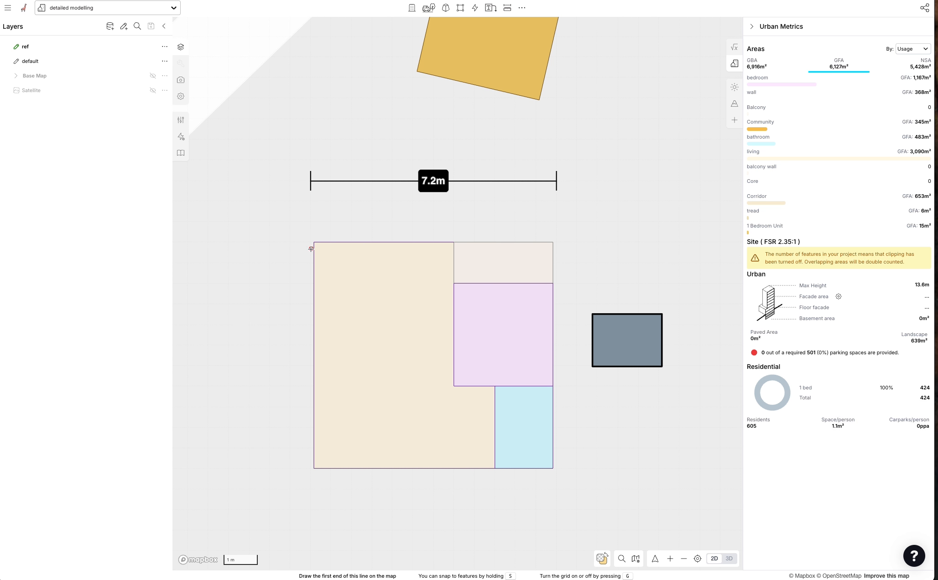
pyautogui.scroll(5, 310, 244)
pyautogui.press('r')
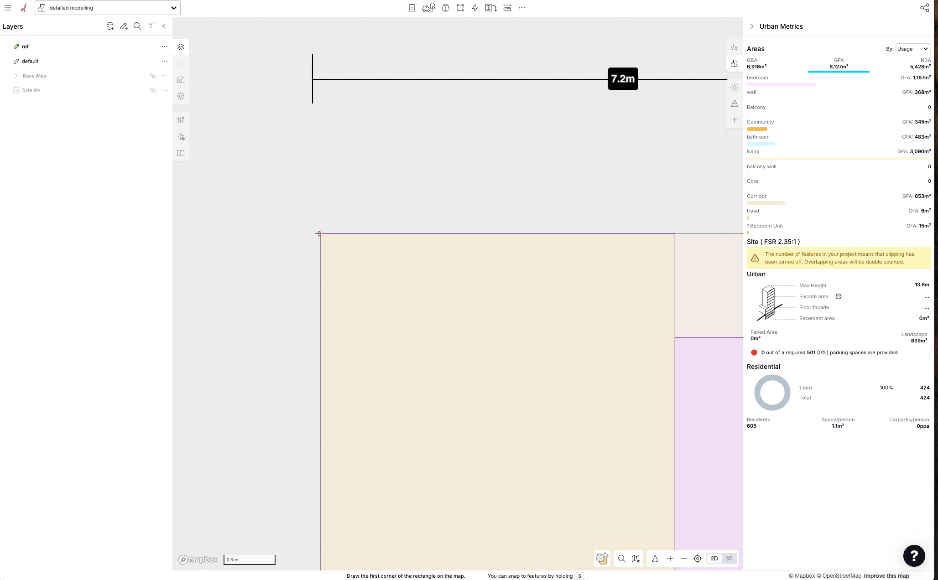
pyautogui.scroll(-6, 362, 318)
pyautogui.press('Escape')
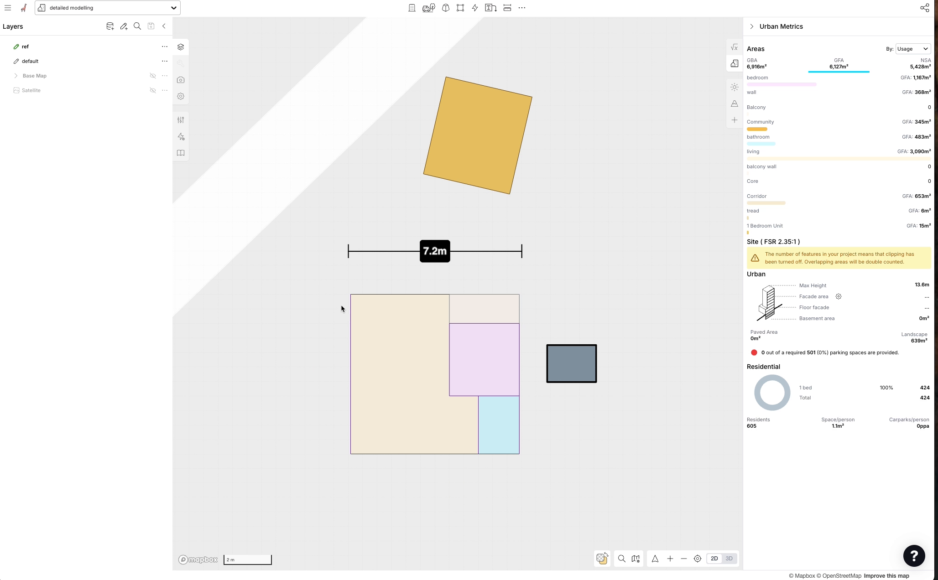
# Draw a 0.1 m wide rectangle along the living room's full outer left side and assign it the wall usage.
pyautogui.press('r')
pyautogui.click(349, 294)
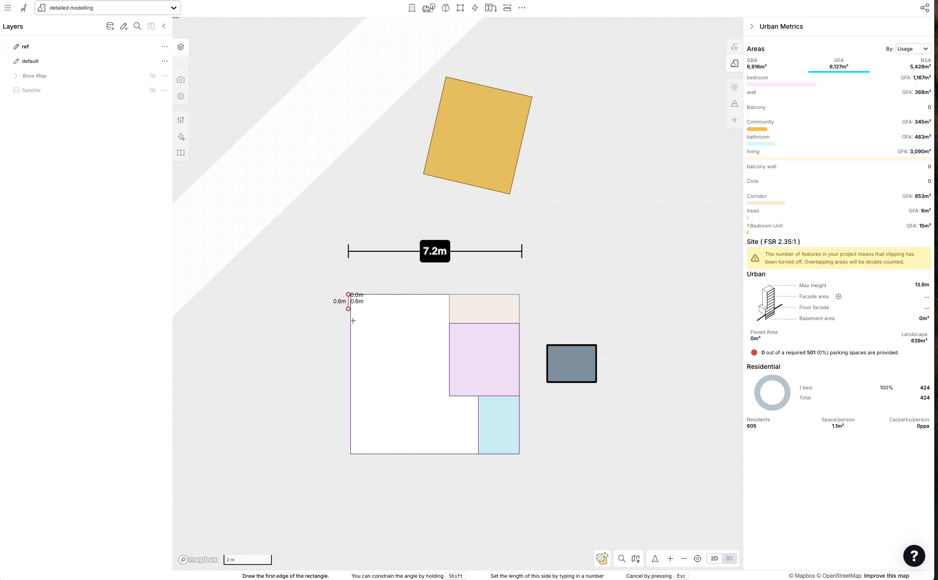
pyautogui.doubleClick(350, 453)
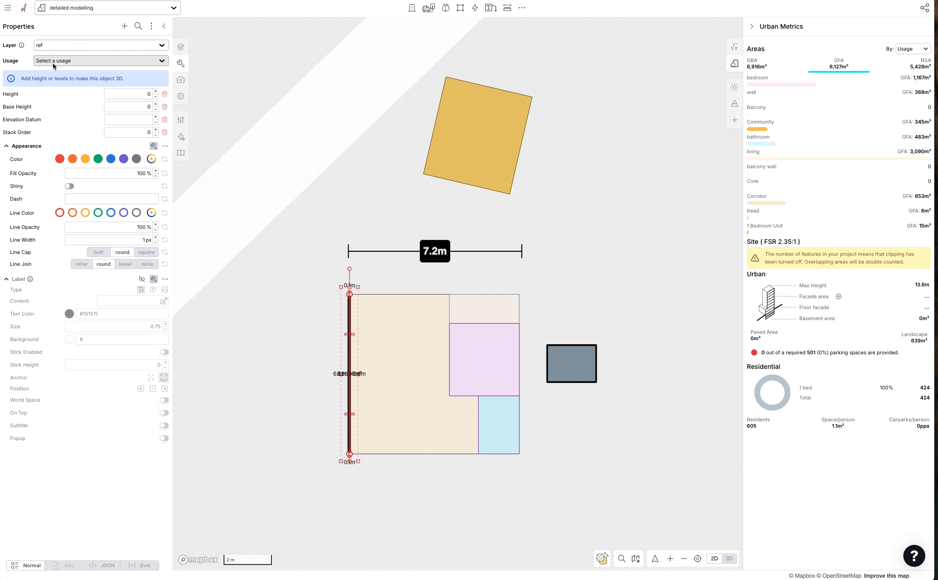
pyautogui.click(82, 61)
pyautogui.click(64, 106)
pyautogui.click(200, 177)
# Inspect the new wall by switching between the 3D and 2D views, finishing in 2D.
pyautogui.press('3')
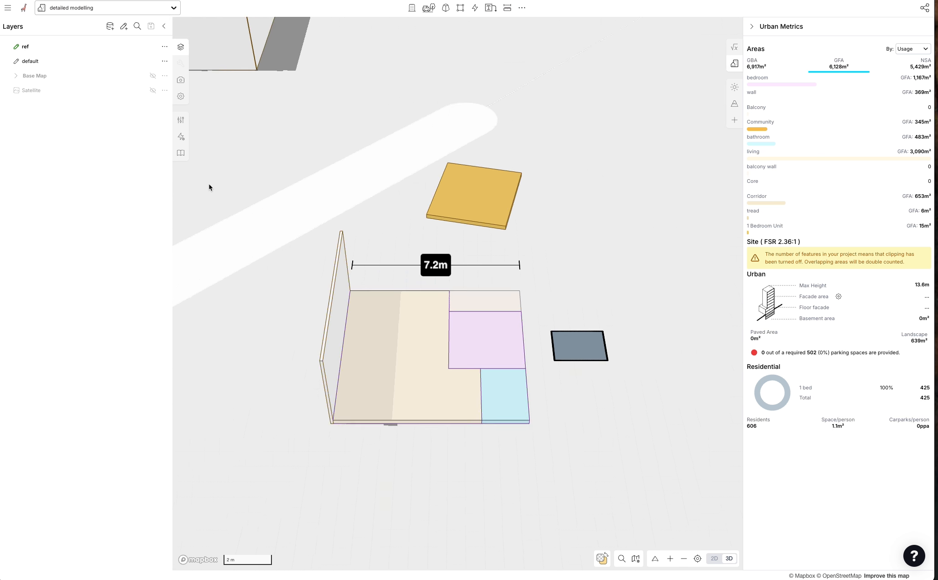
pyautogui.press('2')
pyautogui.press('3')
pyautogui.press('2')
pyautogui.click(728, 559)
pyautogui.click(714, 559)
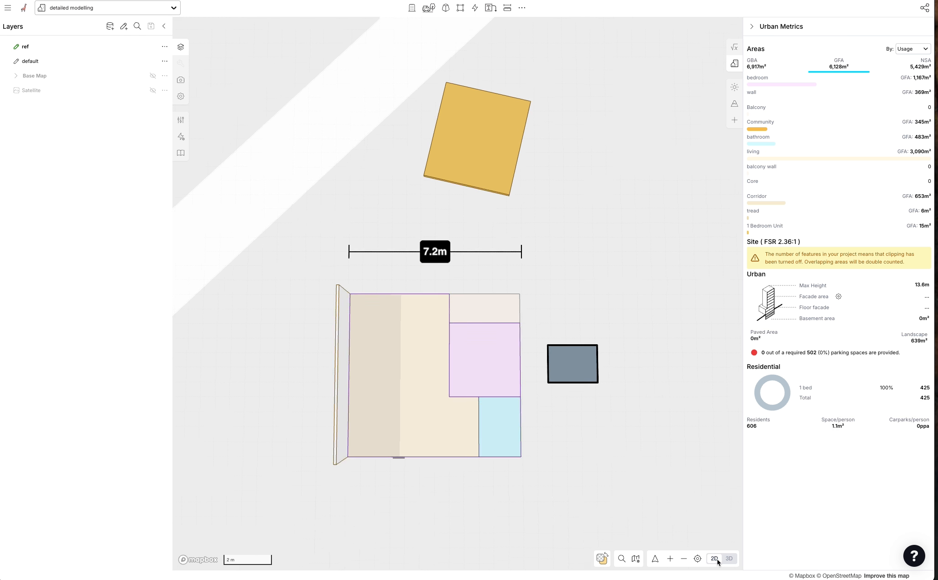
# Draw a vertical line about 6.6 m long along the unit's outer right side.
pyautogui.press('l')
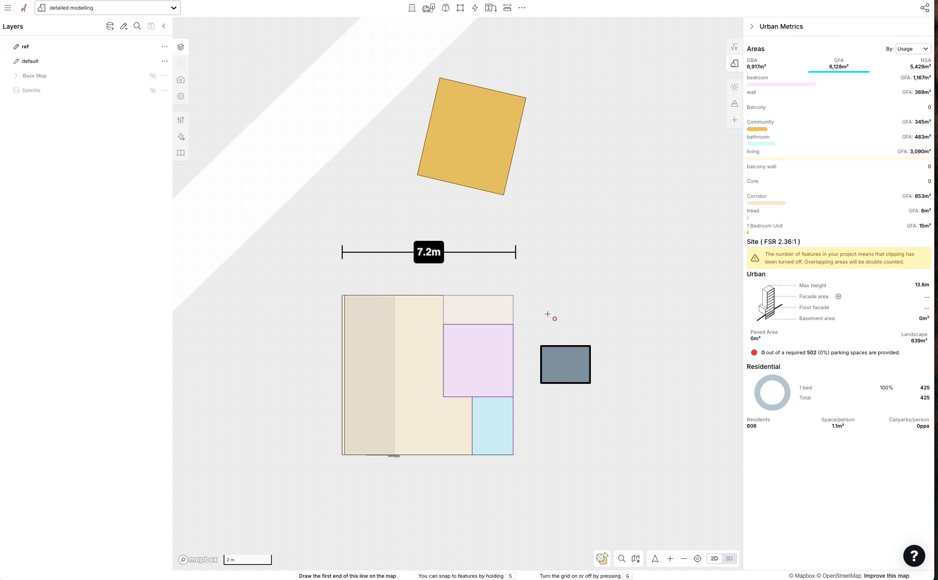
pyautogui.click(516, 295)
pyautogui.click(515, 454)
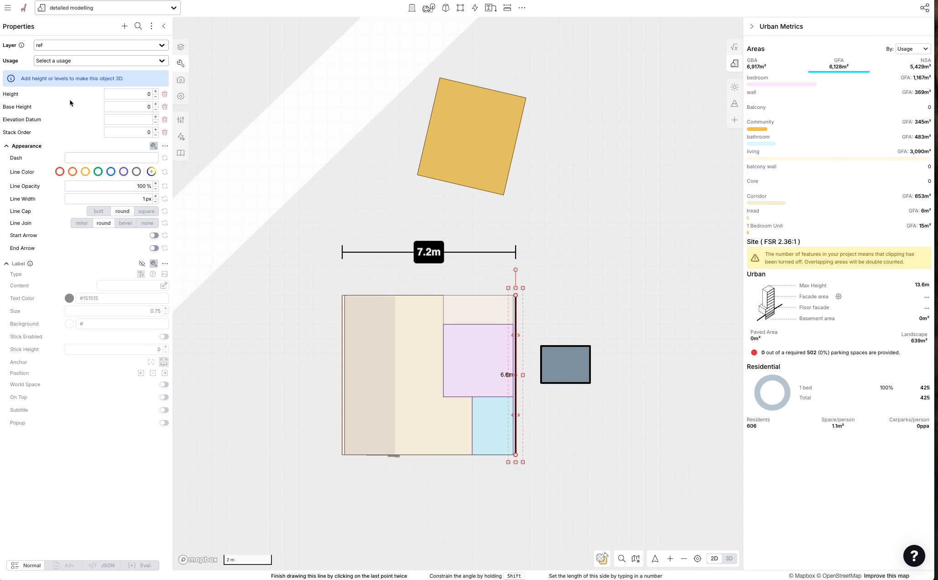
# Add an offset of -1 m to the vertical line along the unit's outer right side.
pyautogui.click(121, 27)
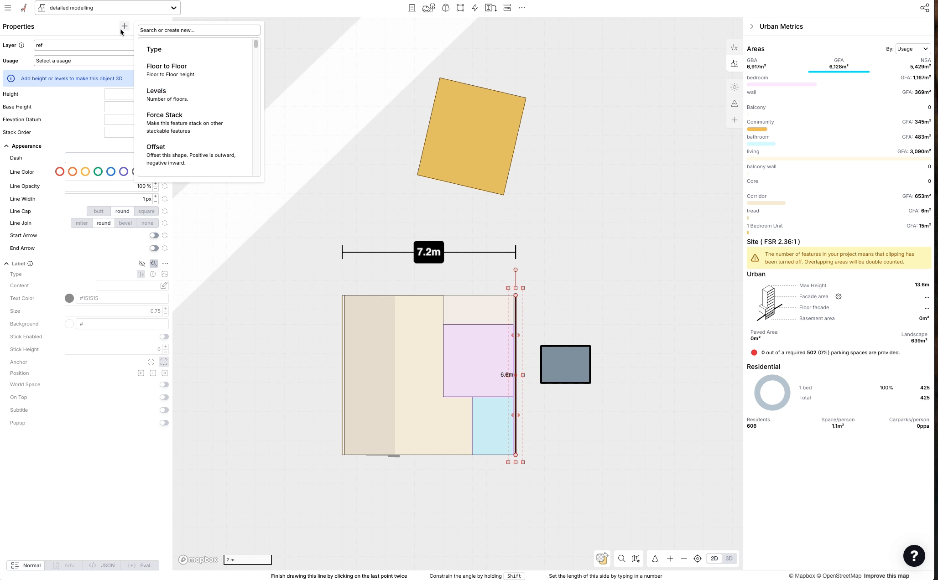
pyautogui.write('off')
pyautogui.click(169, 59)
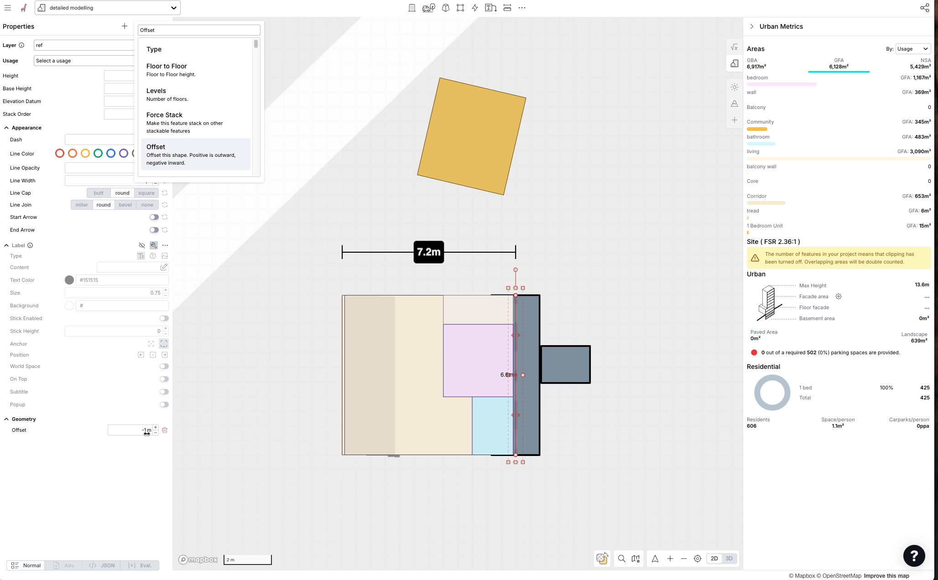
pyautogui.click(287, 320)
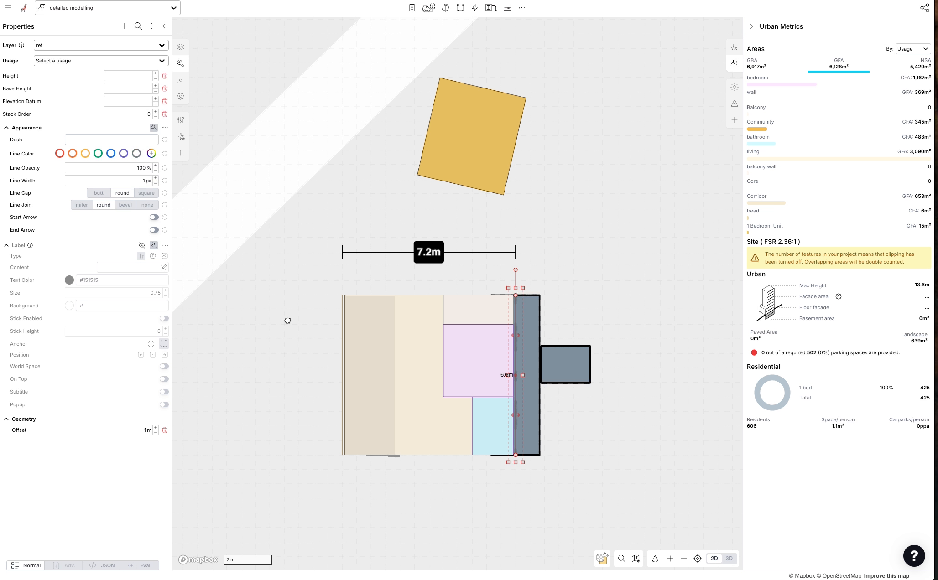
# Examine the transform graph of the offset line in the Legacy Flow view.
pyautogui.click(530, 377)
pyautogui.click(181, 136)
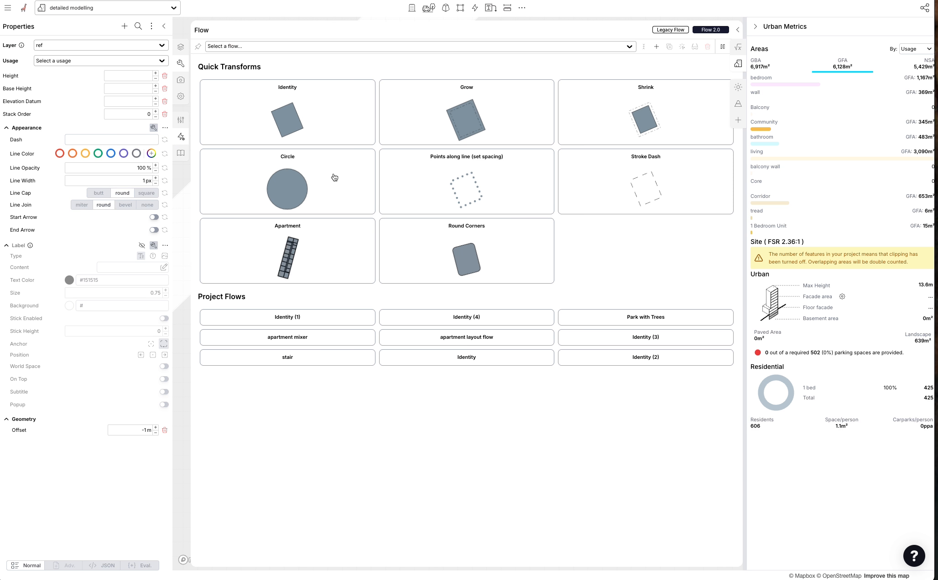
pyautogui.click(670, 30)
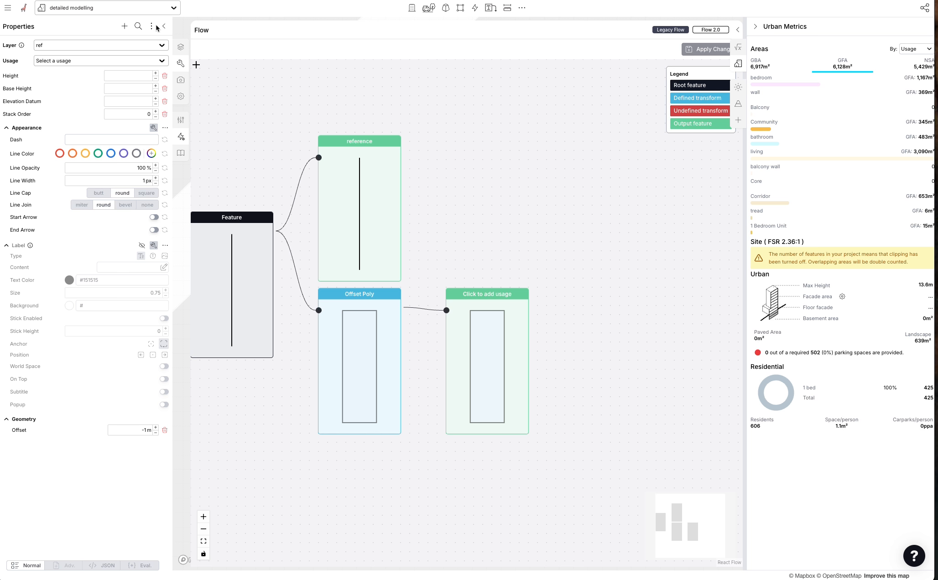
pyautogui.click(187, 67)
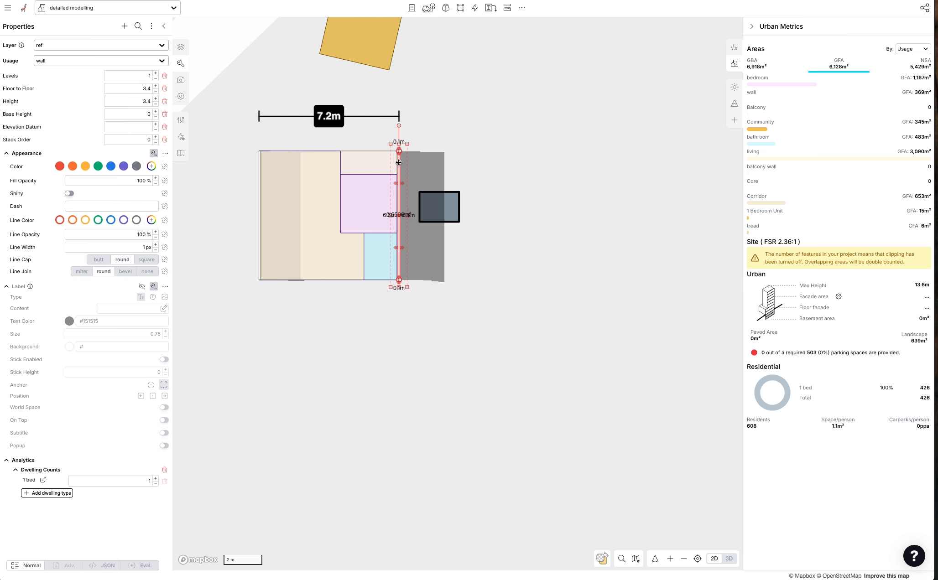
# Try to move the living room's edge away from the balcony and bedroom.
pyautogui.scroll(5, 398, 162)
pyautogui.click(428, 171)
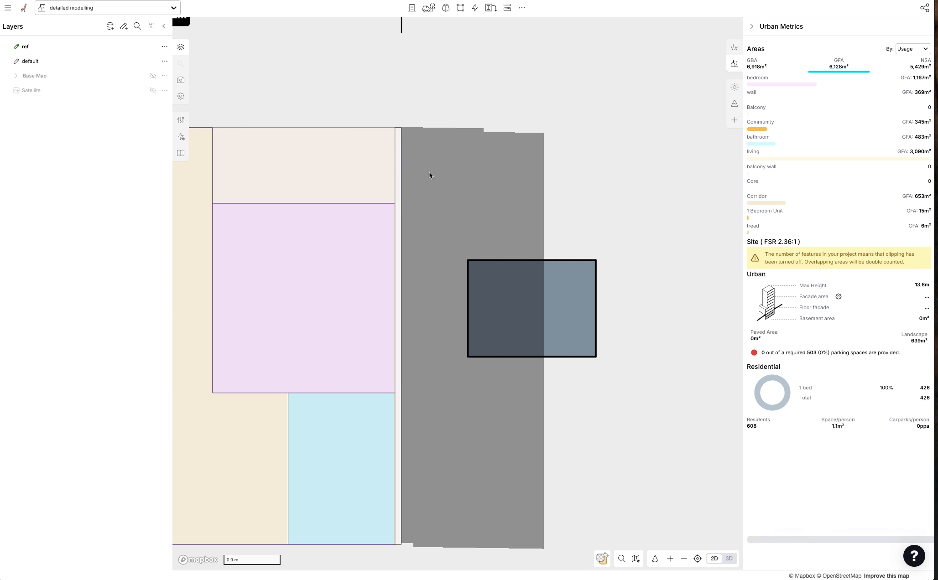
pyautogui.moveTo(444, 223); pyautogui.dragTo(497, 176)
pyautogui.scroll(-3, 501, 173)
pyautogui.click(318, 158)
pyautogui.moveTo(342, 151); pyautogui.dragTo(331, 151)
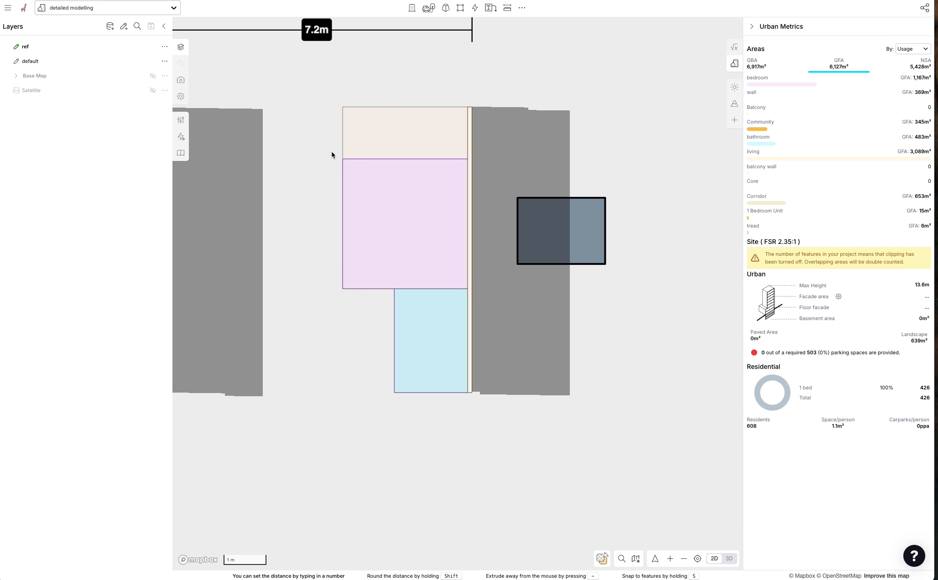
pyautogui.press('super+z')
# Offset the living room's edges facing the balcony, bedroom and bathroom inward by 0.1 m.
pyautogui.click(327, 160)
pyautogui.moveTo(341, 152); pyautogui.dragTo(333, 160)
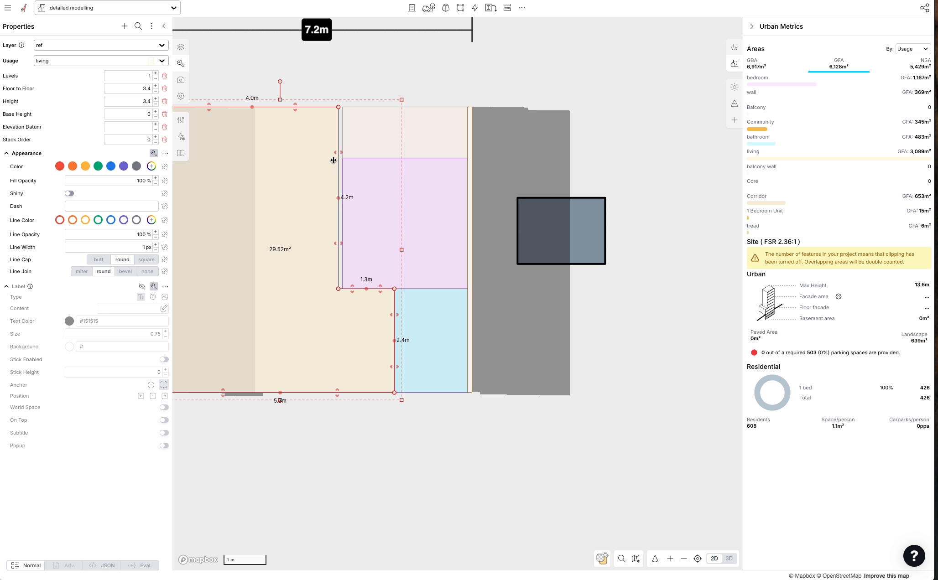
pyautogui.moveTo(361, 289); pyautogui.dragTo(353, 293)
pyautogui.moveTo(393, 317); pyautogui.dragTo(390, 318)
pyautogui.click(547, 304)
# Draw a rectangle about 4.2 m long and 0.1 m wide in the gap separating the living room from the balcony and bedroom.
pyautogui.press('r')
pyautogui.click(338, 106)
pyautogui.click(342, 288)
# Draw two 0.1 m wide rectangles in the remaining gaps, about 1.3 m long below the bedroom and 2.3 m long beside the bathroom.
pyautogui.press('r')
pyautogui.click(338, 293)
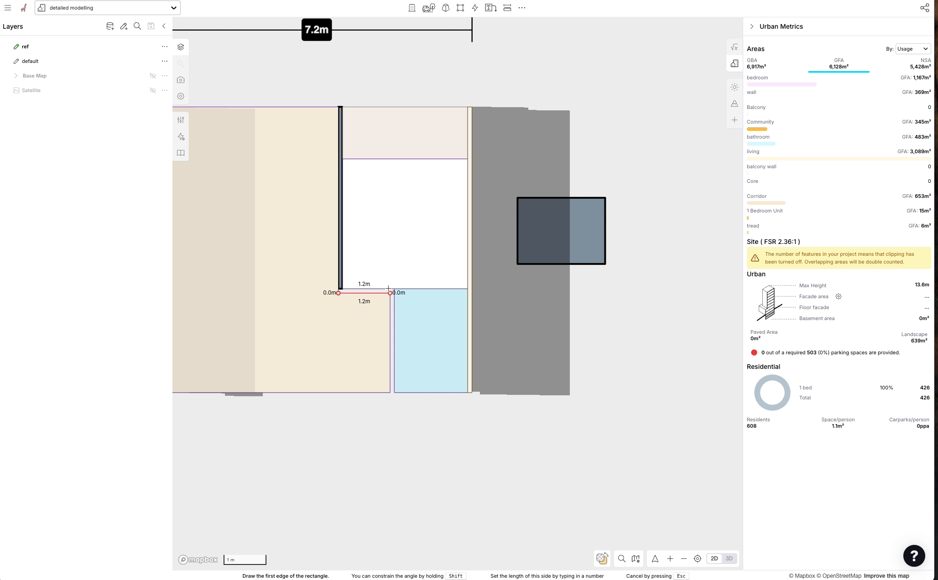
pyautogui.click(391, 293)
pyautogui.press('r')
pyautogui.click(336, 292)
pyautogui.click(393, 290)
pyautogui.press('r')
pyautogui.click(393, 294)
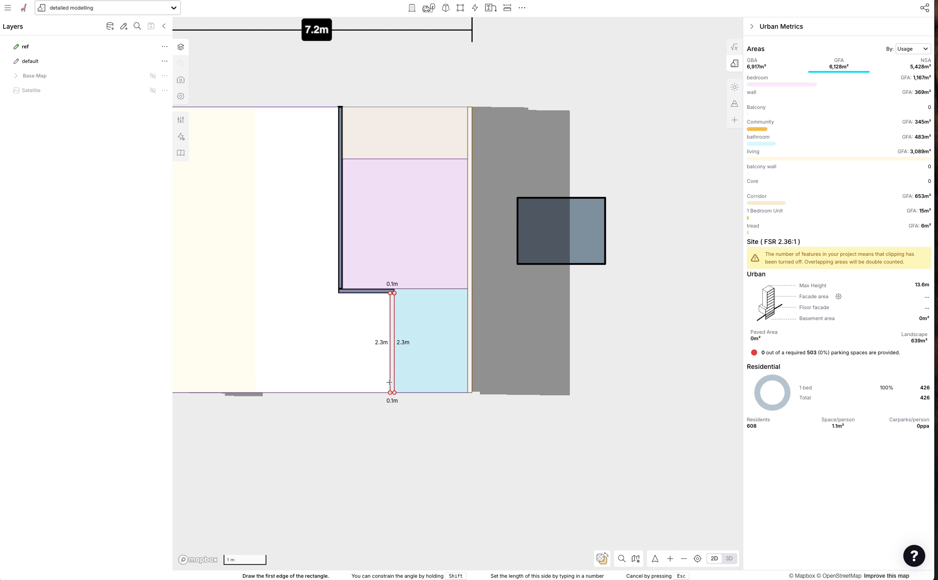
pyautogui.click(392, 392)
# Assign the wall usage to the three rectangles around the living room, copying the properties of the outer right wall.
pyautogui.scroll(4, 349, 295)
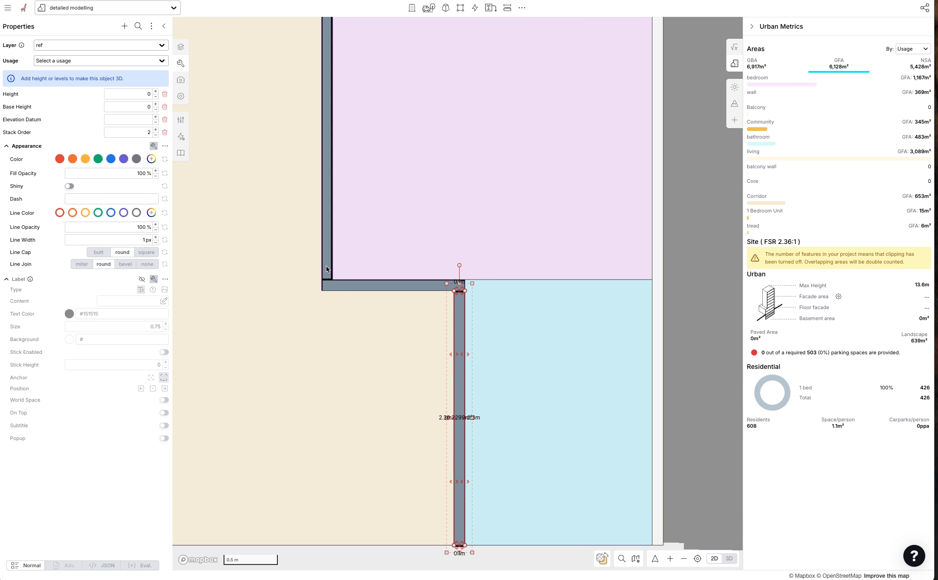
pyautogui.keyDown('shift'); pyautogui.click(327, 271); pyautogui.keyUp('shift')
pyautogui.keyDown('shift'); pyautogui.click(337, 285); pyautogui.keyUp('shift')
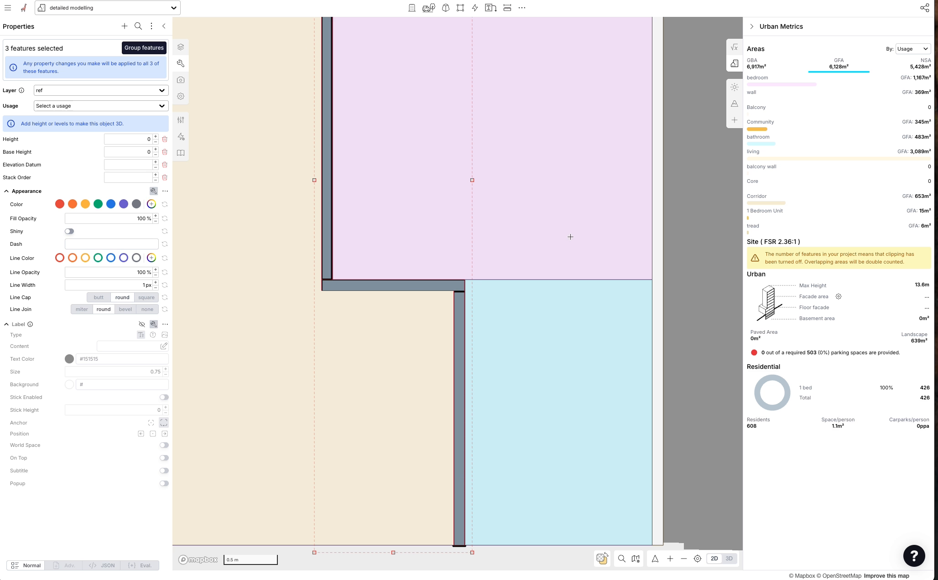
pyautogui.click(658, 273)
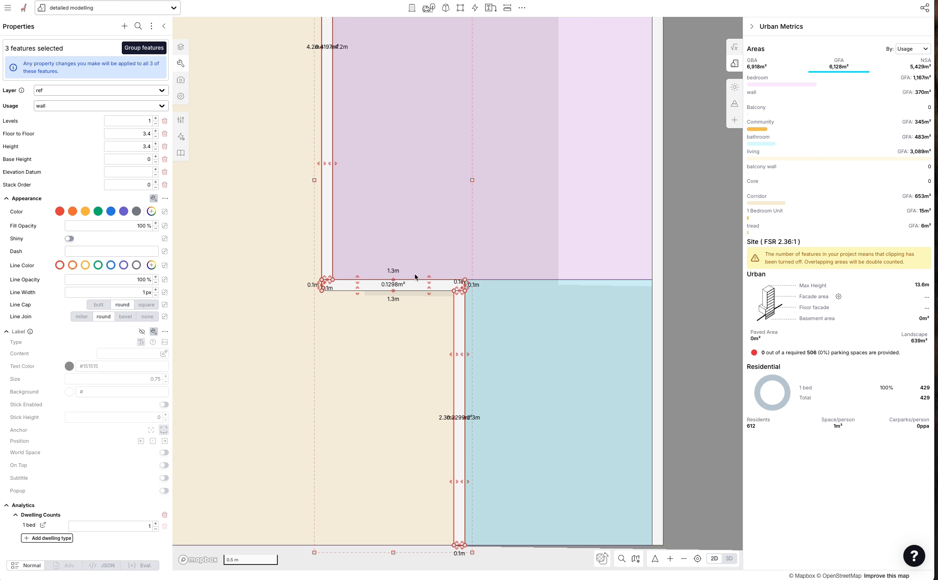
# Offset the balcony's and the bathroom's edges facing the bedroom inward by 0.1 m.
pyautogui.moveTo(417, 269); pyautogui.dragTo(416, 289, button='right')
pyautogui.scroll(-4, 416, 289)
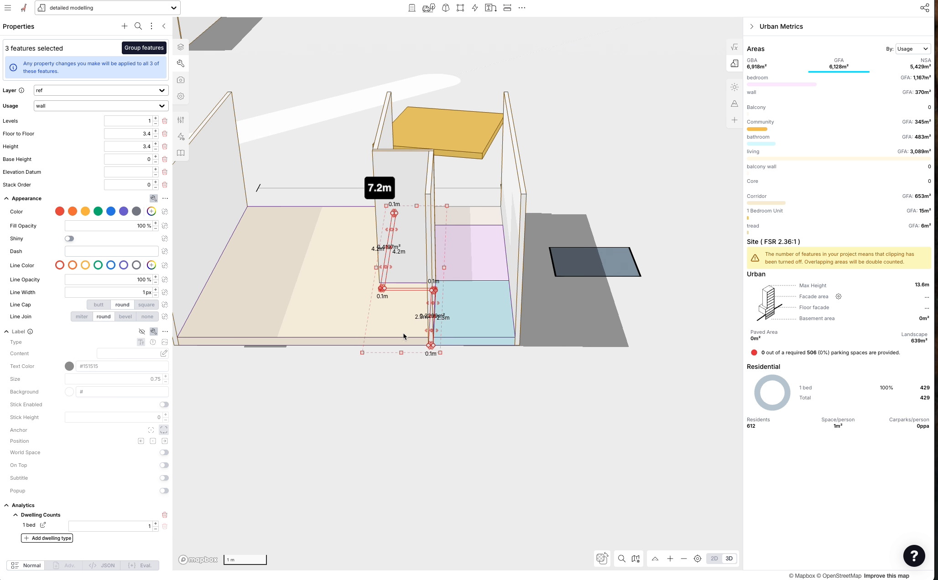
pyautogui.moveTo(580, 369); pyautogui.dragTo(469, 371, button='right')
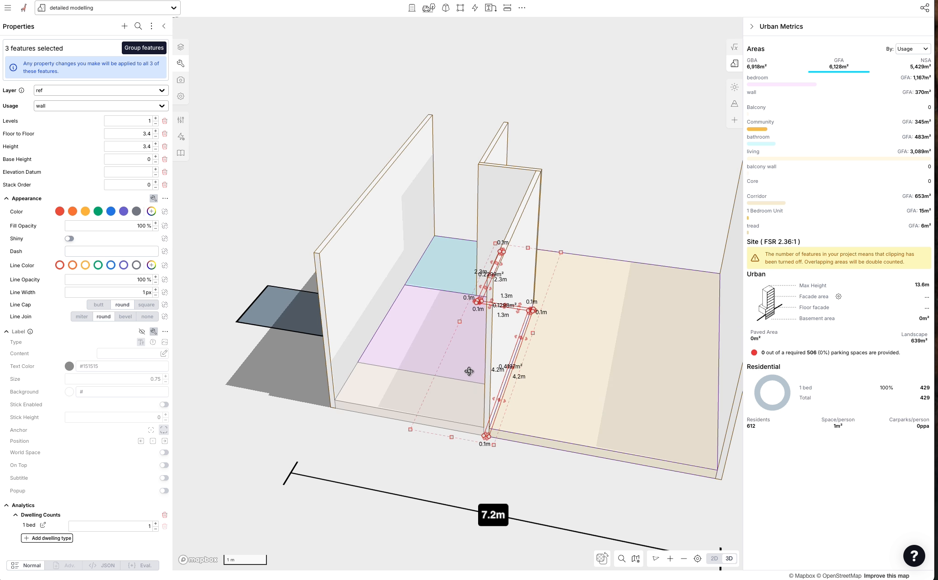
pyautogui.click(383, 453)
pyautogui.click(380, 375)
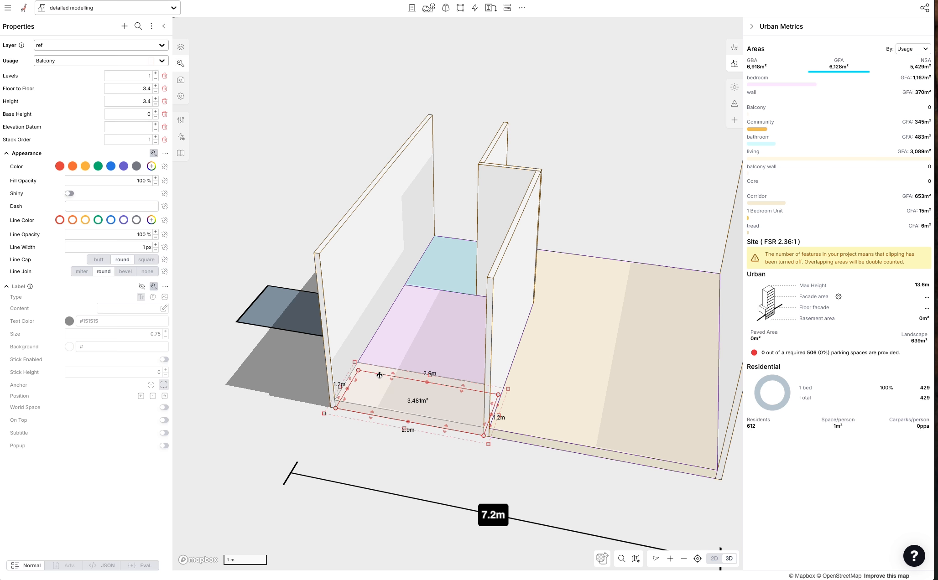
pyautogui.moveTo(388, 376); pyautogui.dragTo(386, 379)
pyautogui.click(409, 278)
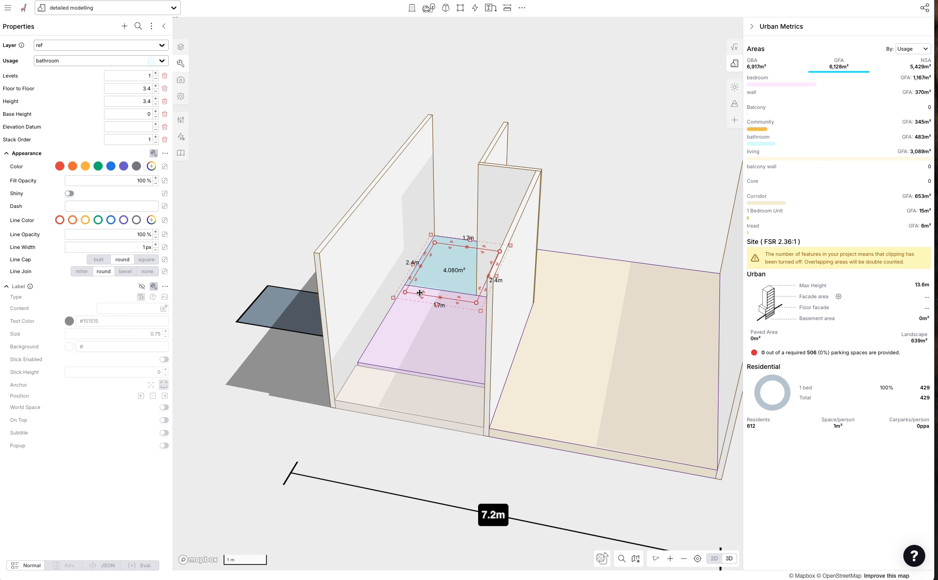
pyautogui.moveTo(423, 291); pyautogui.dragTo(421, 294)
pyautogui.click(280, 408)
# In the 2D view, draw 0.1 m wide rectangles in the gaps between balcony and bedroom and between bedroom and bathroom.
pyautogui.press('2')
pyautogui.press('r')
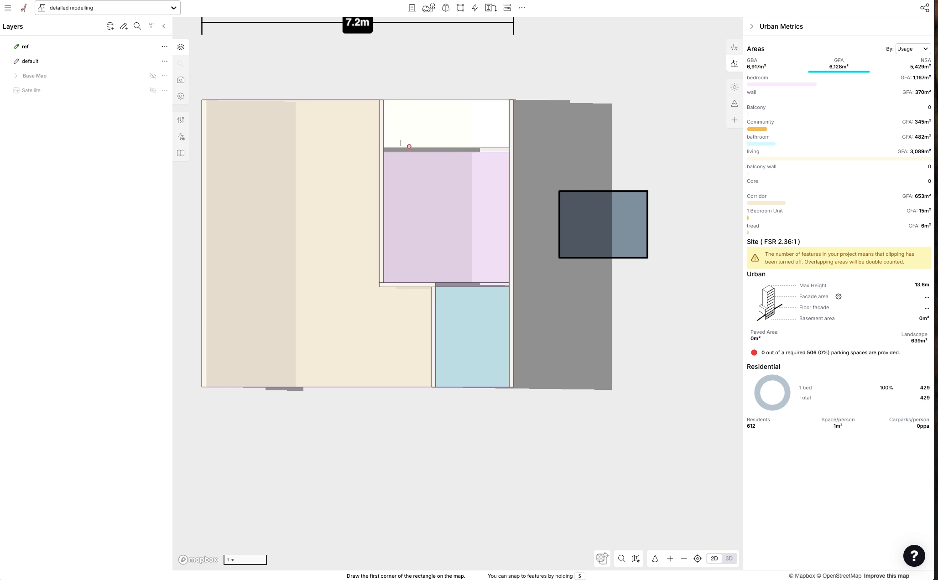
pyautogui.click(384, 147)
pyautogui.click(508, 151)
pyautogui.press('r')
pyautogui.click(509, 282)
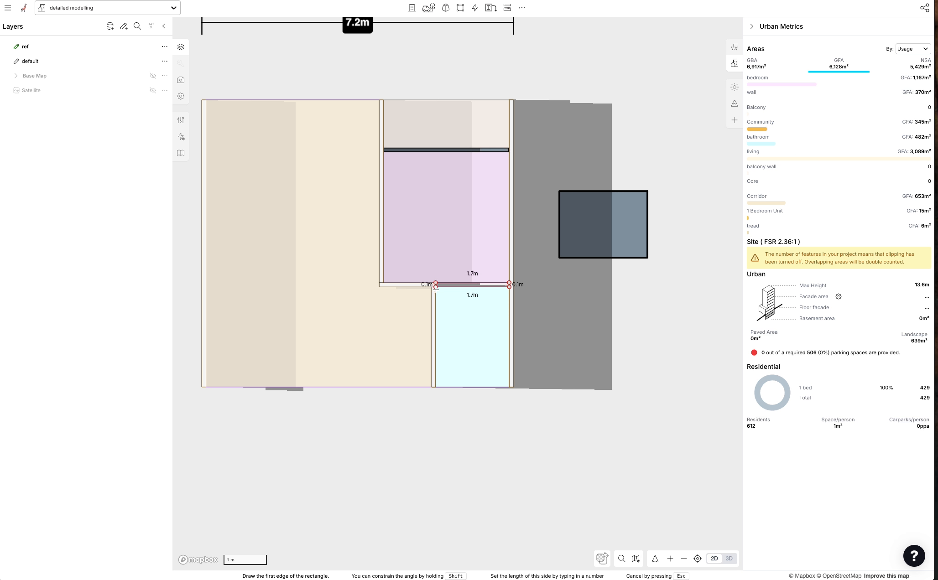
pyautogui.click(436, 287)
# Cut an opening in the balcony–bedroom rectangle, leaving 0.8 m segments at both ends, and assign the wall usage to them and the bedroom–bathroom rectangle.
pyautogui.click(391, 147)
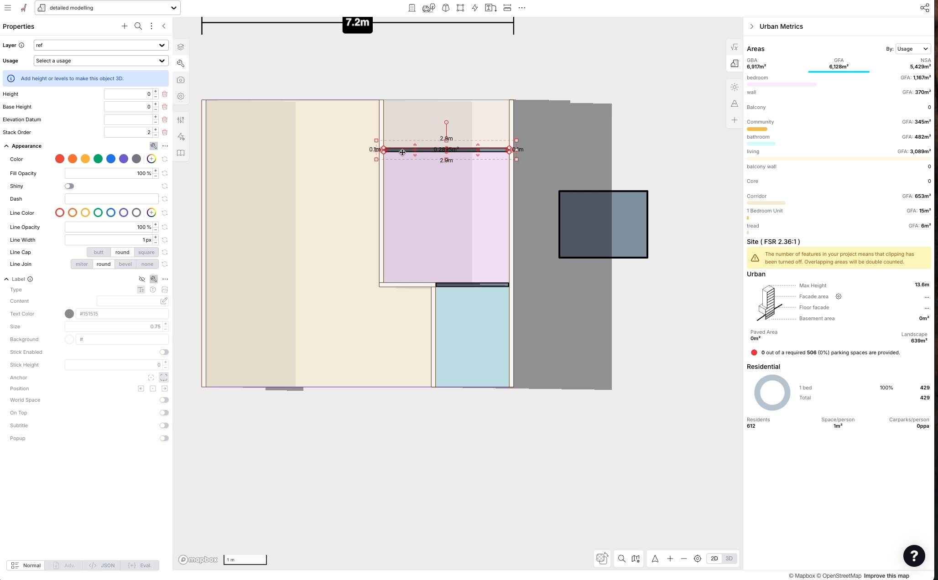
pyautogui.scroll(3, 391, 146)
pyautogui.moveTo(365, 149)
pyautogui.mouseDown()
pyautogui.moveTo(538, 149)
pyautogui.moveTo(381, 154)
pyautogui.mouseUp()
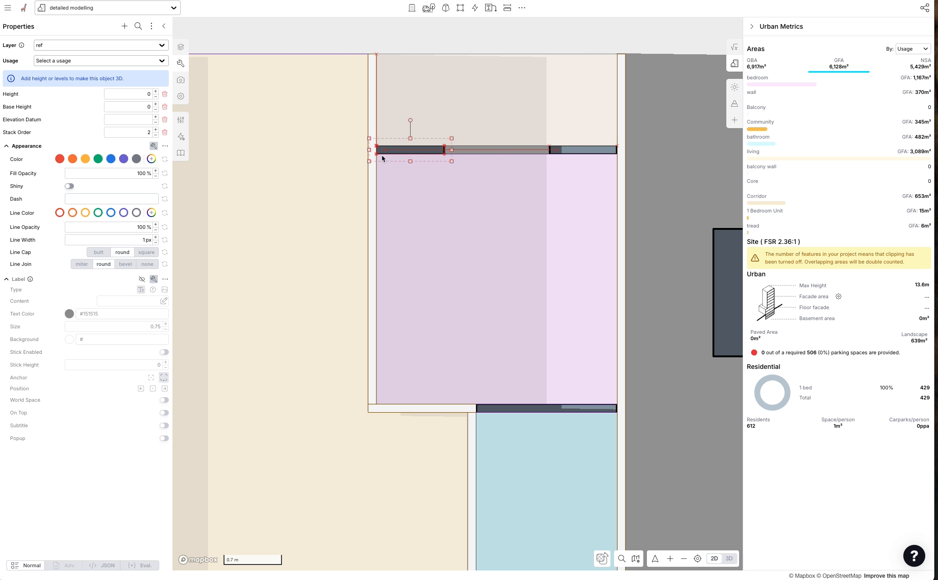
pyautogui.keyDown('shift'); pyautogui.click(578, 150); pyautogui.keyUp('shift')
pyautogui.keyDown('shift'); pyautogui.click(521, 411); pyautogui.keyUp('shift')
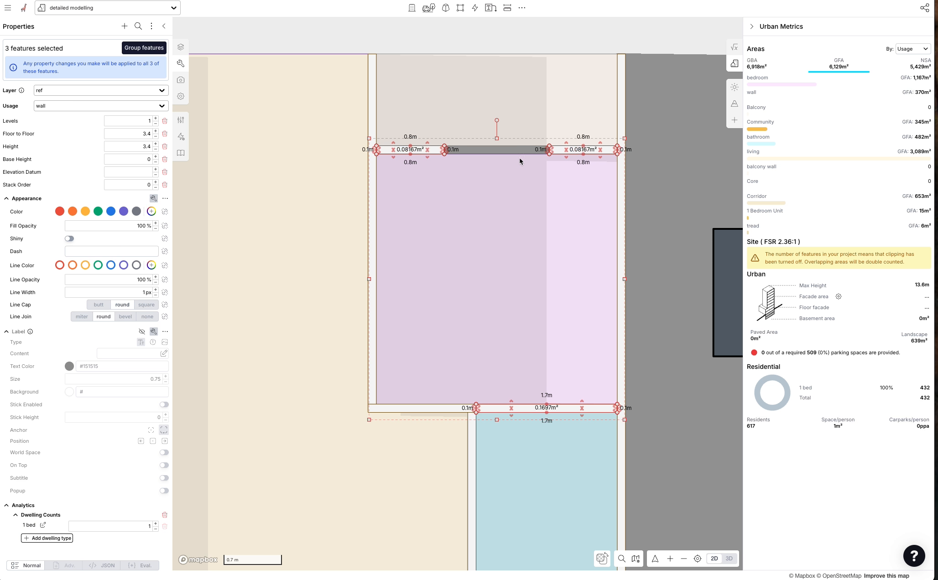
# Extend the bedroom floor through the opening between the two 0.8 m wall segments to meet the balcony.
pyautogui.click(466, 155)
pyautogui.moveTo(496, 155); pyautogui.dragTo(443, 154)
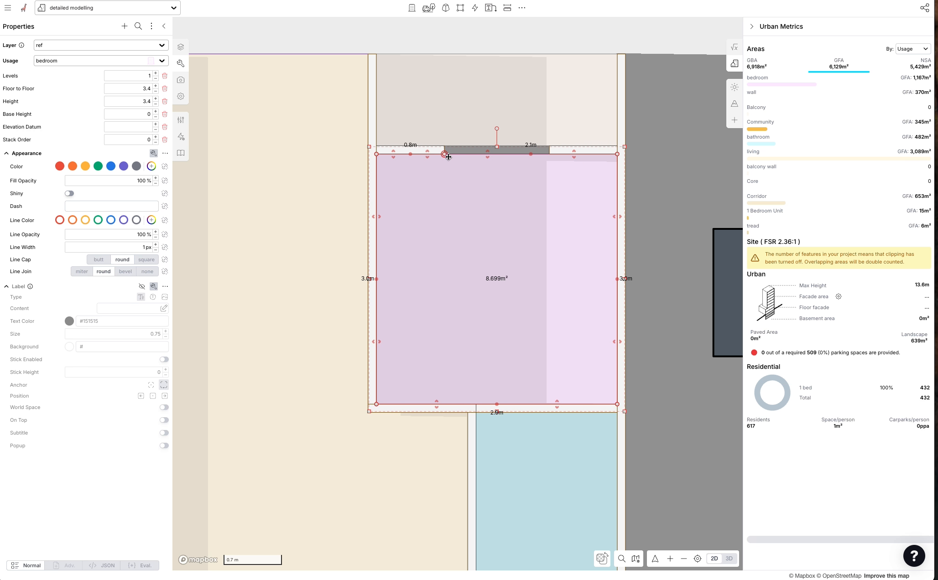
pyautogui.moveTo(532, 154); pyautogui.dragTo(549, 146)
pyautogui.click(666, 220)
# Turn on the grid and draw a 7.2 m by 0.6 m rectangle along the unit's full lower side.
pyautogui.scroll(-5, 656, 278)
pyautogui.moveTo(694, 399); pyautogui.dragTo(681, 382)
pyautogui.press('r')
pyautogui.click(396, 390)
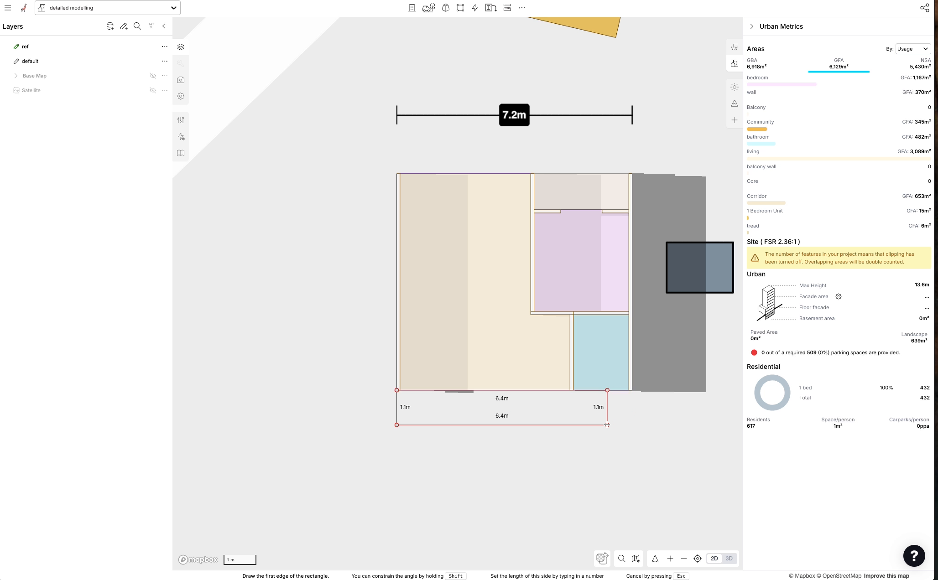
pyautogui.press('g')
pyautogui.click(632, 409)
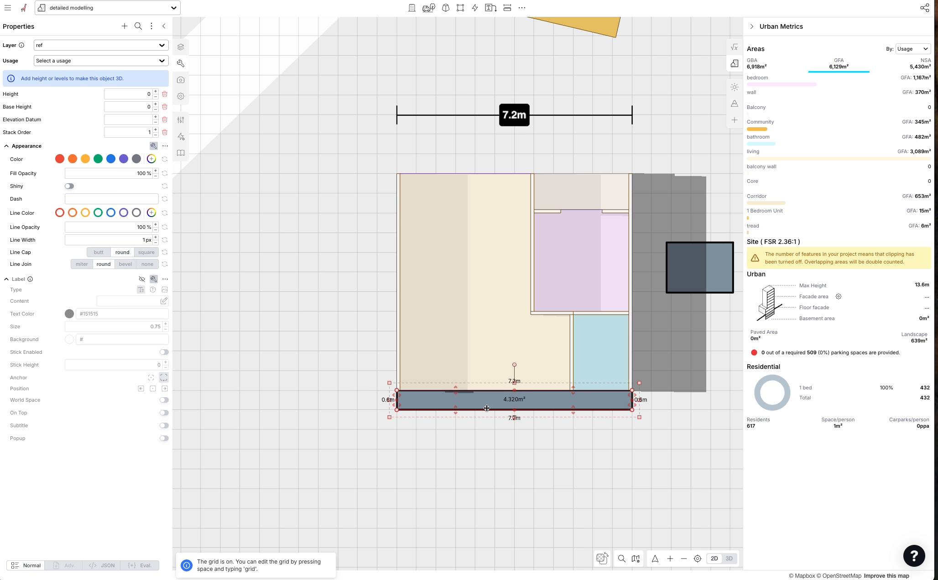
# Set the depth of the rectangle along the unit's lower side to 0.1 m.
pyautogui.scroll(3, 660, 405)
pyautogui.moveTo(492, 417); pyautogui.dragTo(495, 413)
pyautogui.write('0.1')
pyautogui.press('Return')
pyautogui.moveTo(495, 412); pyautogui.dragTo(613, 383)
# Copy the properties of the wall beside the bathroom to the thin rectangle along the unit's lower side.
pyautogui.click(486, 401)
pyautogui.click(489, 384)
pyautogui.press('i')
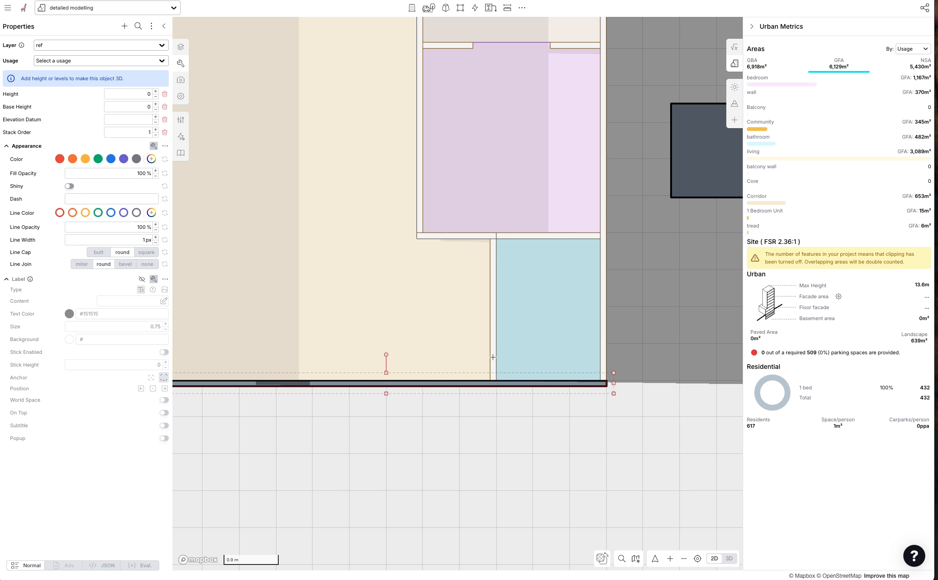
pyautogui.click(492, 357)
pyautogui.click(498, 418)
# Open a 0.8 m gap at the lower end of the living room–bathroom wall and extend the bathroom floor into it.
pyautogui.press('3')
pyautogui.moveTo(568, 423); pyautogui.dragTo(550, 243, button='right')
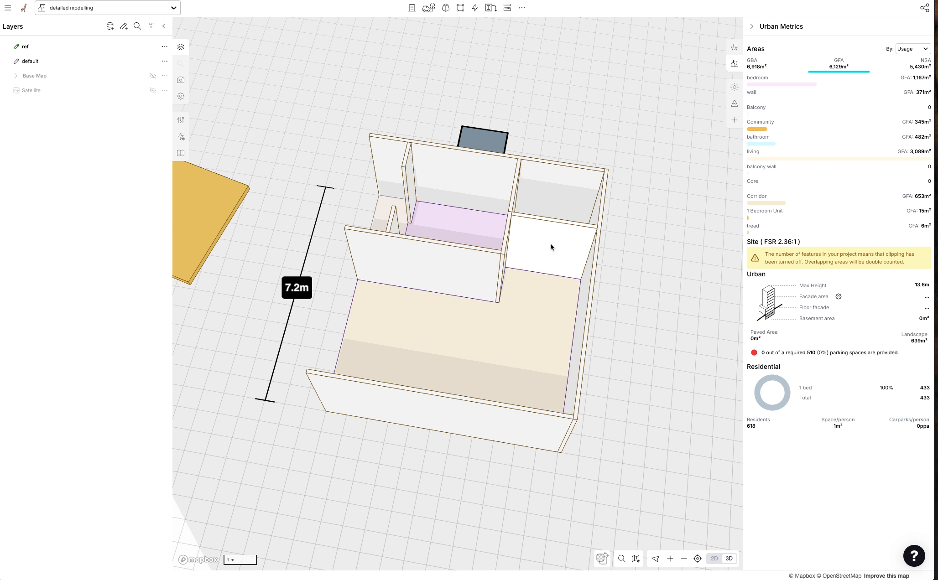
pyautogui.click(550, 245)
pyautogui.scroll(4, 568, 259)
pyautogui.moveTo(608, 321); pyautogui.dragTo(552, 314)
pyautogui.click(543, 305)
pyautogui.press('2')
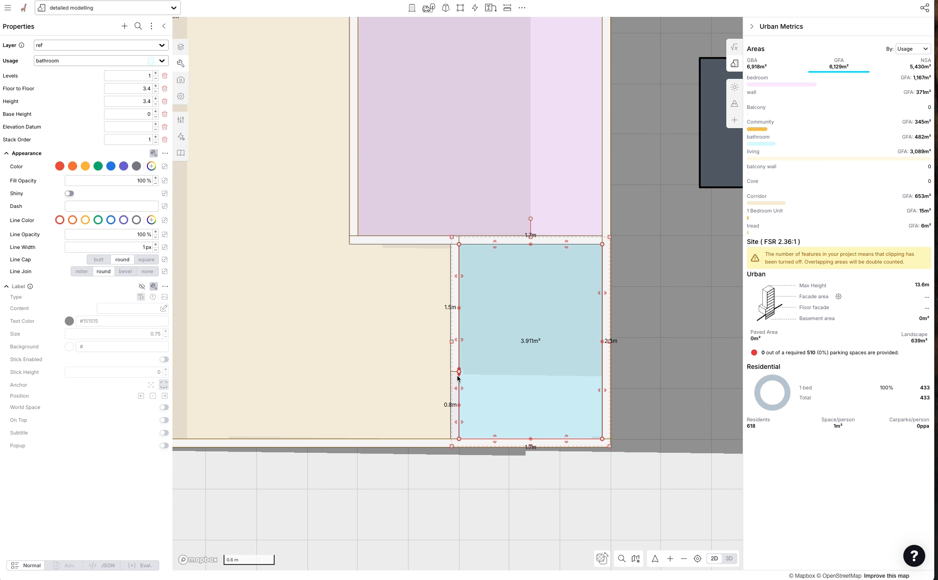
pyautogui.moveTo(459, 388); pyautogui.dragTo(446, 379)
# Inspect the walled unit in 3D from several sides, including the bedroom and living room floors.
pyautogui.press('3')
pyautogui.press('Escape')
pyautogui.moveTo(466, 429); pyautogui.dragTo(406, 405, button='right')
pyautogui.scroll(-5, 406, 406)
pyautogui.moveTo(281, 457); pyautogui.dragTo(297, 420)
pyautogui.moveTo(297, 420); pyautogui.dragTo(488, 457, button='right')
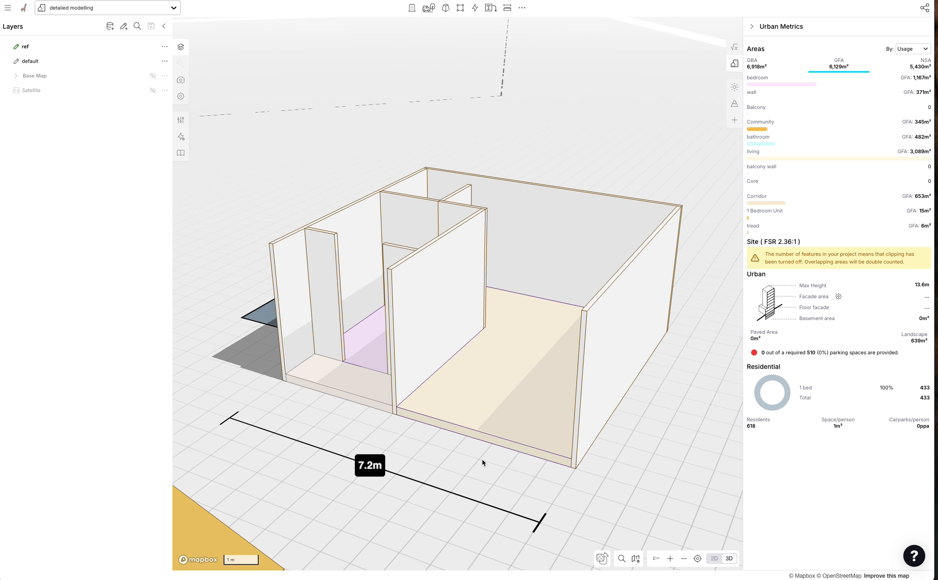
pyautogui.click(367, 342)
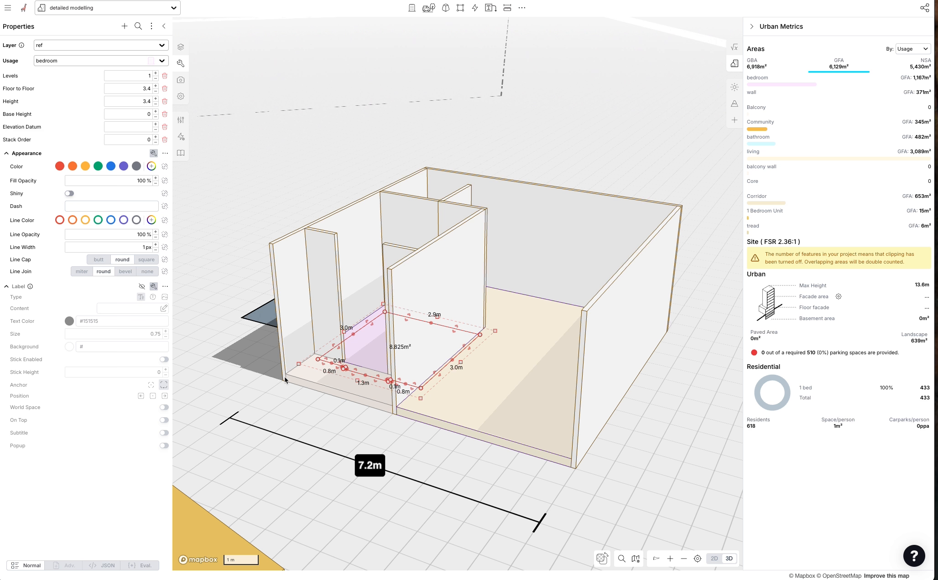
pyautogui.click(523, 448)
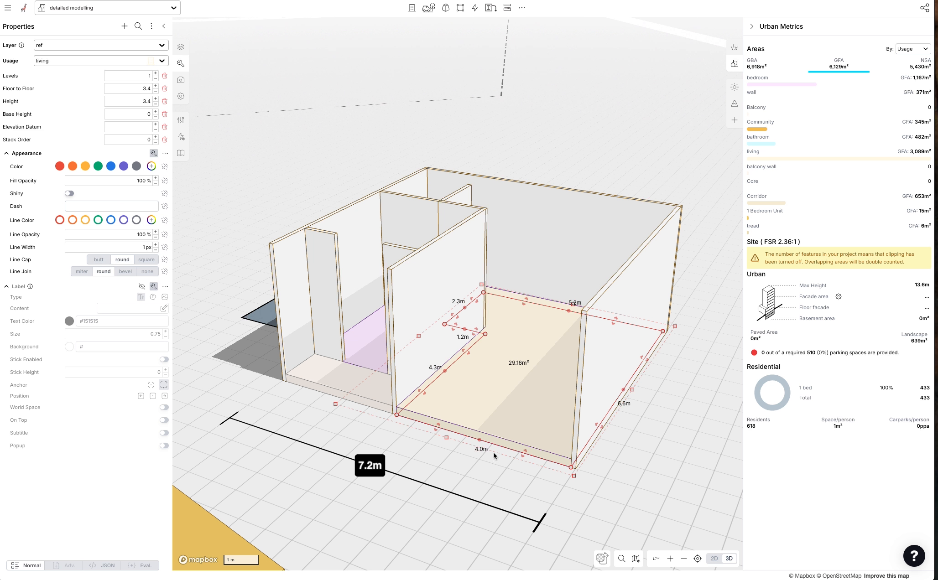
pyautogui.click(446, 443)
# Delete the stray rectangle outside the unit's right wall and return to the 2D plan view.
pyautogui.moveTo(610, 488); pyautogui.dragTo(543, 406)
pyautogui.moveTo(449, 467); pyautogui.dragTo(406, 416, button='right')
pyautogui.click(373, 387)
pyautogui.press('Delete')
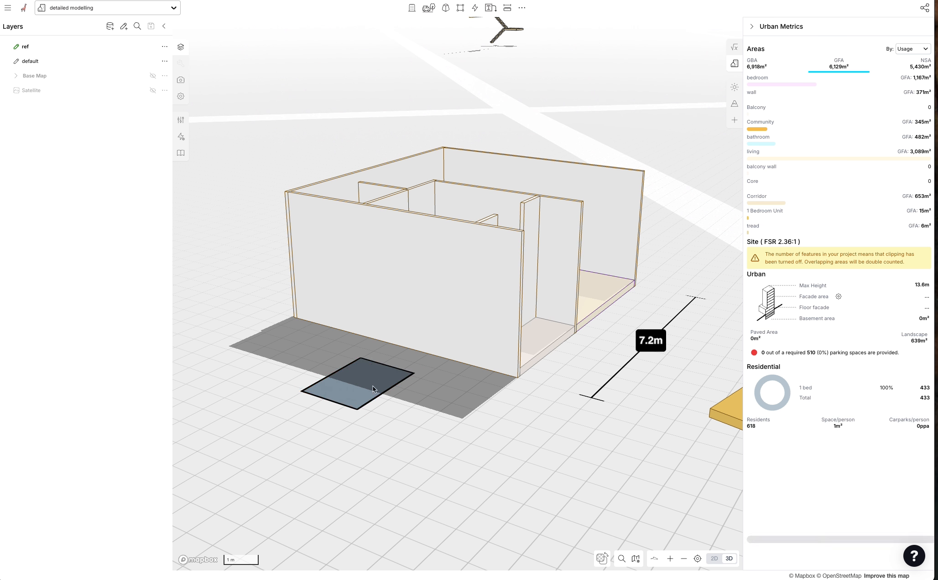
pyautogui.press('2')
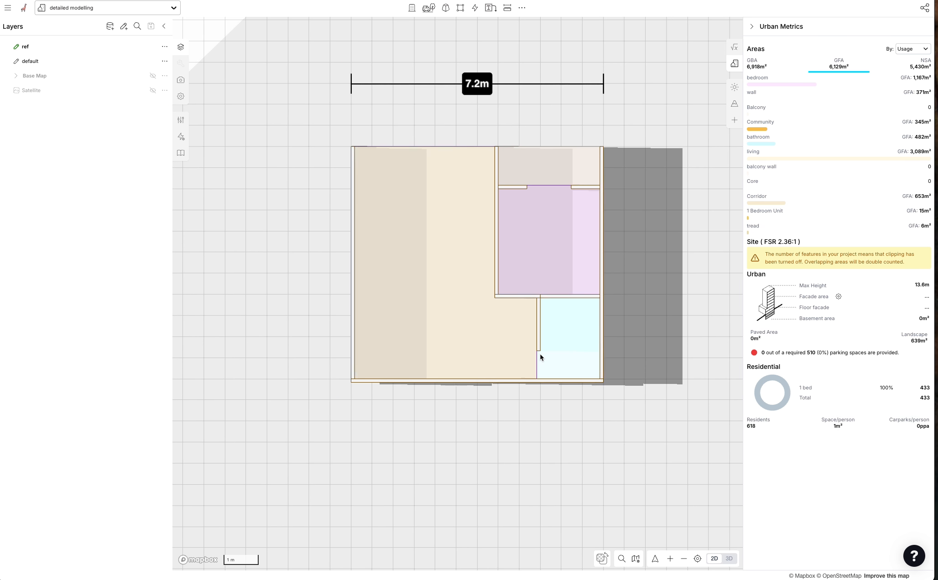
pyautogui.moveTo(561, 422); pyautogui.dragTo(531, 432)
pyautogui.scroll(-5, 470, 457)
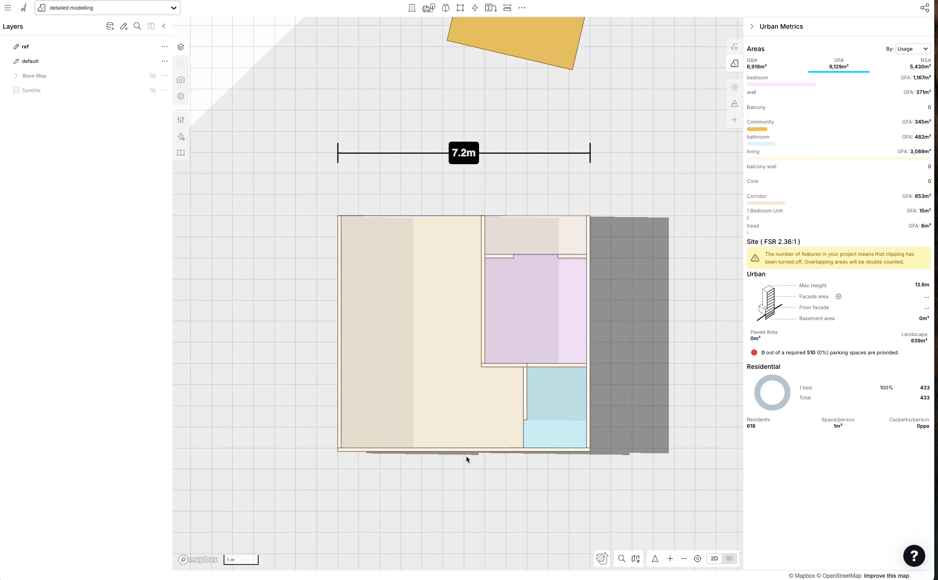
# Copy the short wall segment between the balcony and bedroom to three staggered spots along the living room's upper edge.
pyautogui.scroll(3, 419, 365)
pyautogui.scroll(2, 418, 365)
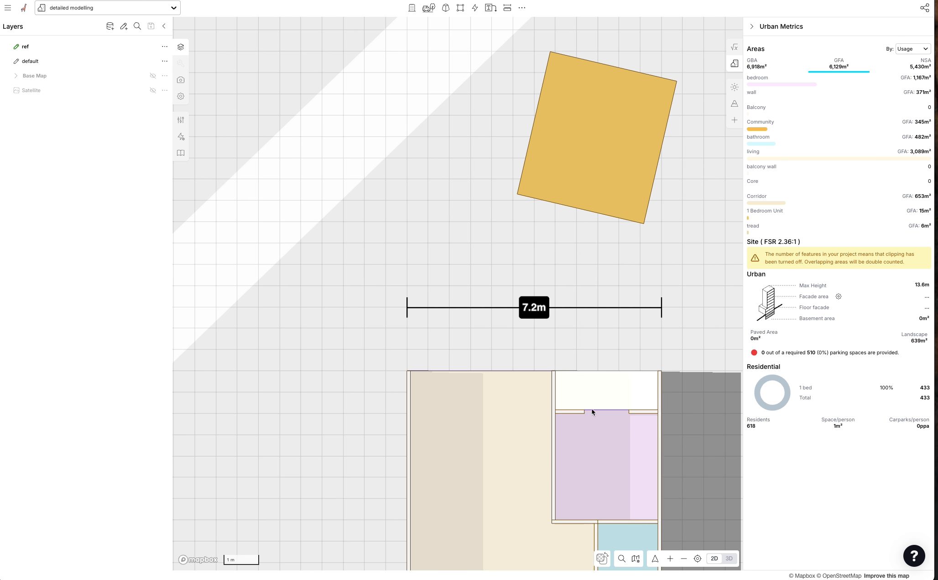
pyautogui.click(574, 412)
pyautogui.moveTo(571, 413); pyautogui.dragTo(516, 381)
pyautogui.click(573, 357)
pyautogui.scroll(-4, 525, 357)
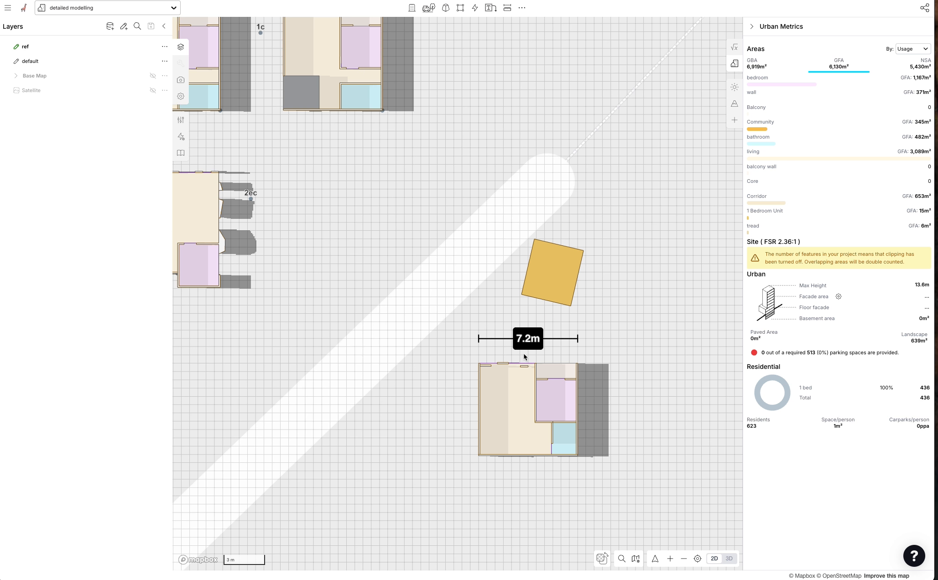
# Draw a 2.9 m by 0.1 m rectangle along the outer edge of the balcony above the bedroom.
pyautogui.scroll(6, 571, 360)
pyautogui.press('r')
pyautogui.click(469, 366)
pyautogui.click(624, 353)
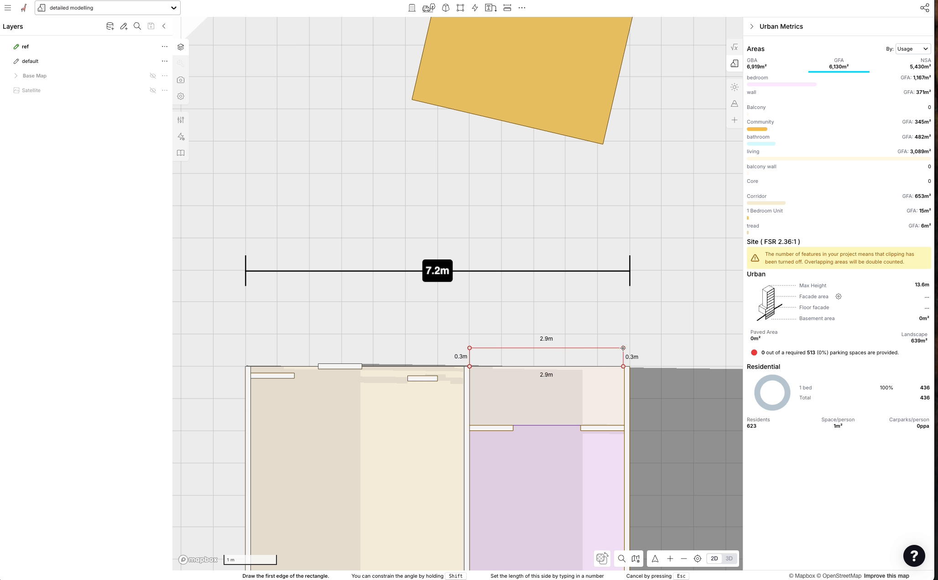
pyautogui.click(623, 348)
pyautogui.click(469, 366)
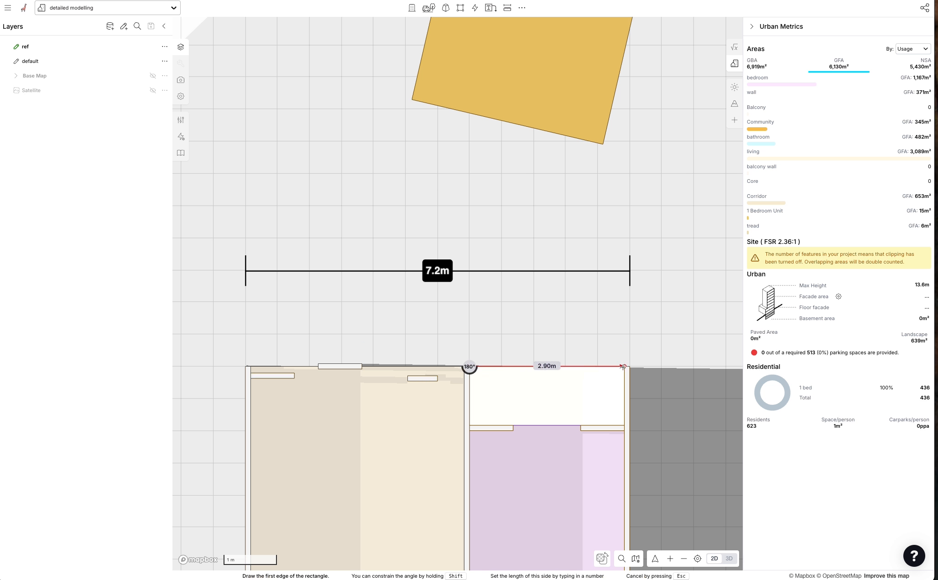
pyautogui.click(624, 366)
pyautogui.write('0.1m')
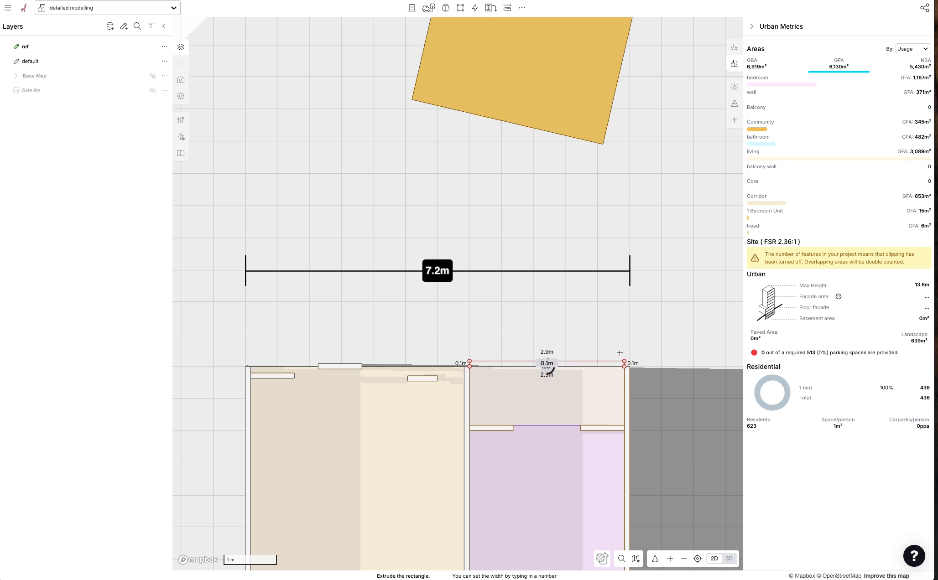
pyautogui.press('Return')
# Assign the balcony wall usage to the new thin rectangle.
pyautogui.click(63, 63)
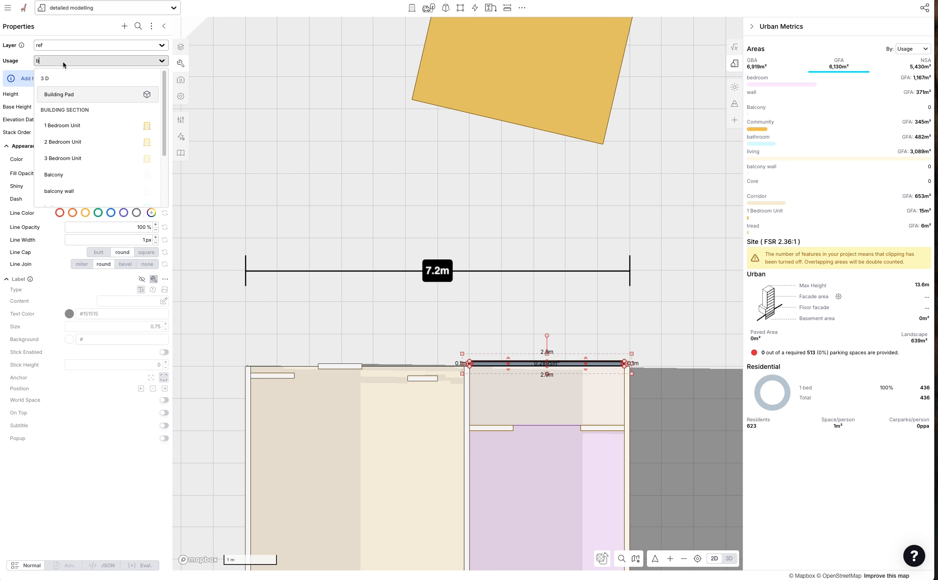
pyautogui.write('ba')
pyautogui.click(72, 106)
# In 3D, recolour the living room wall panel farthest from the balcony to a muted yellowish grey.
pyautogui.press('3')
pyautogui.moveTo(588, 340); pyautogui.dragTo(421, 255, button='right')
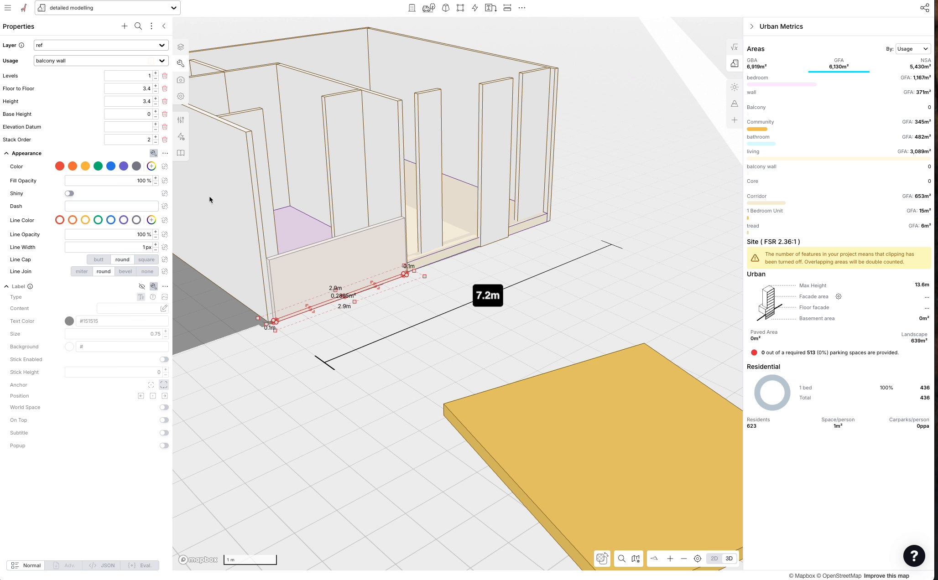
pyautogui.click(517, 248)
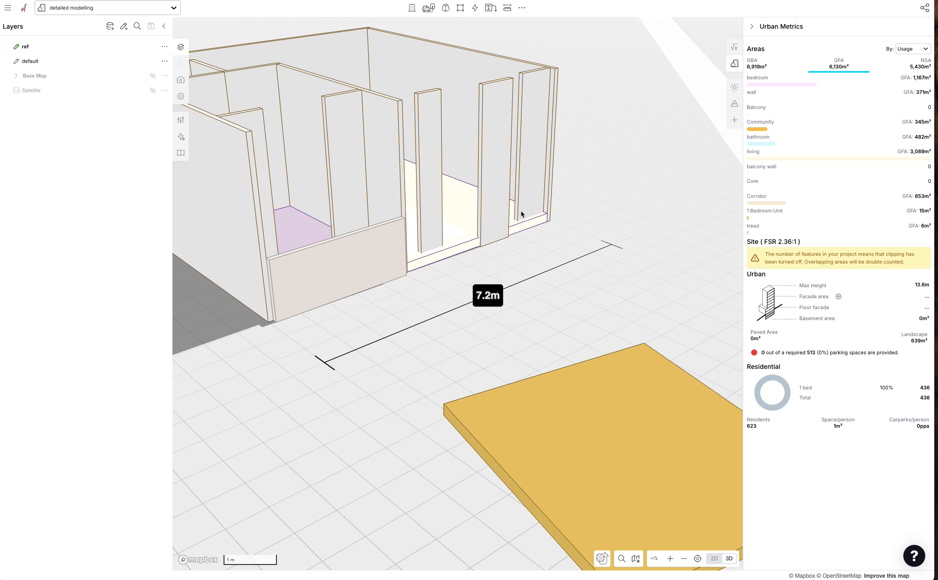
pyautogui.click(520, 210)
pyautogui.click(152, 166)
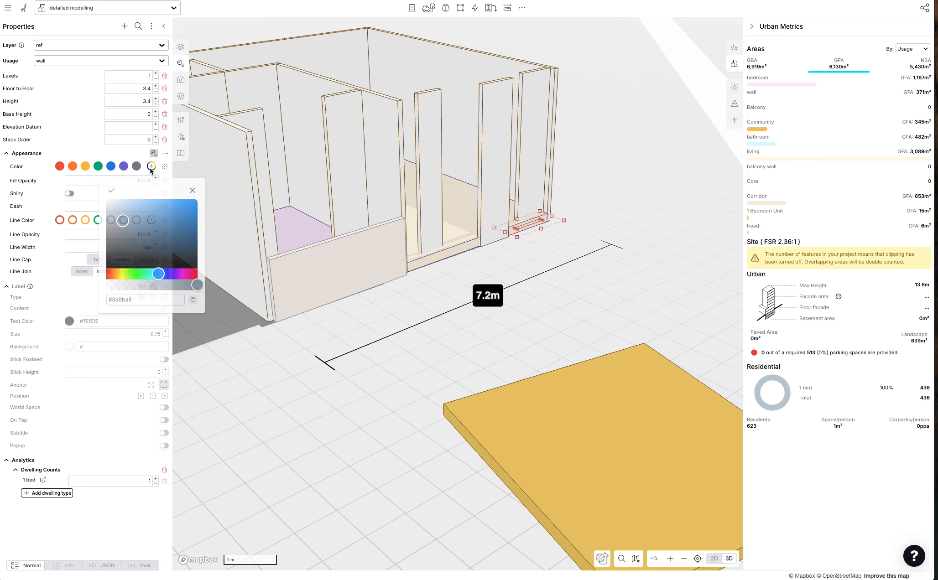
pyautogui.click(120, 274)
pyautogui.moveTo(121, 228); pyautogui.dragTo(115, 213)
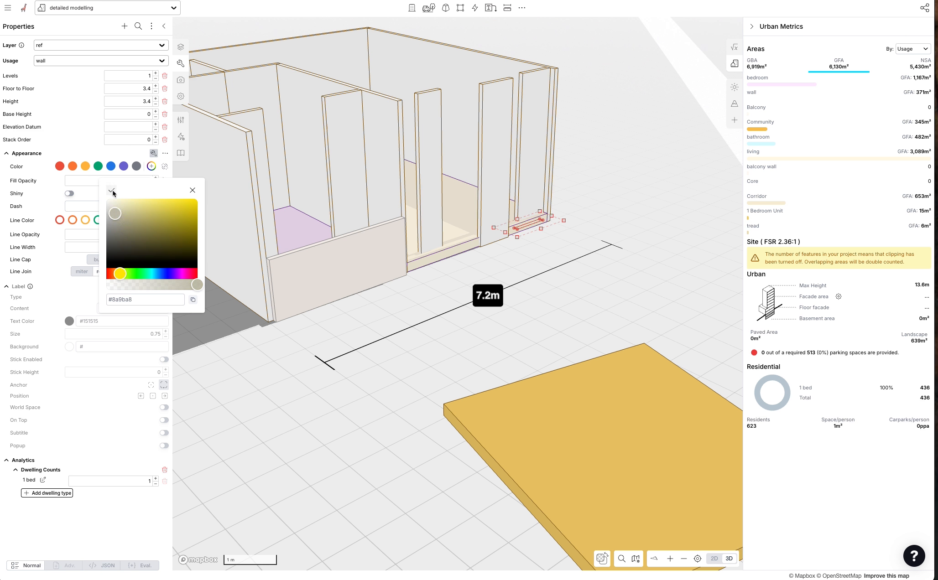
pyautogui.click(111, 190)
# Recolour the living room wall panel nearest the balcony to the warm grey #c1bab2.
pyautogui.click(433, 230)
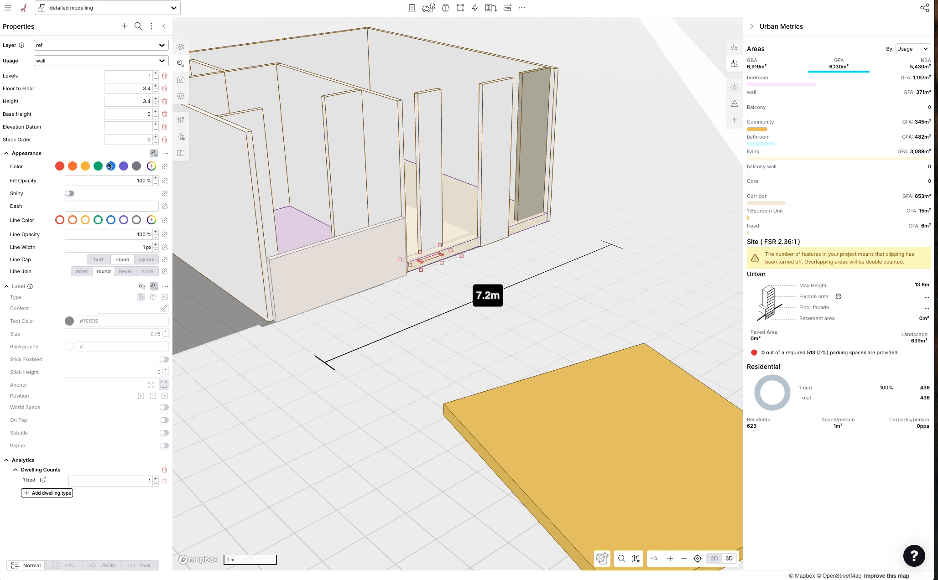
pyautogui.click(152, 166)
pyautogui.moveTo(128, 276); pyautogui.dragTo(112, 275)
pyautogui.moveTo(116, 231); pyautogui.dragTo(114, 227)
pyautogui.click(113, 214)
pyautogui.click(111, 189)
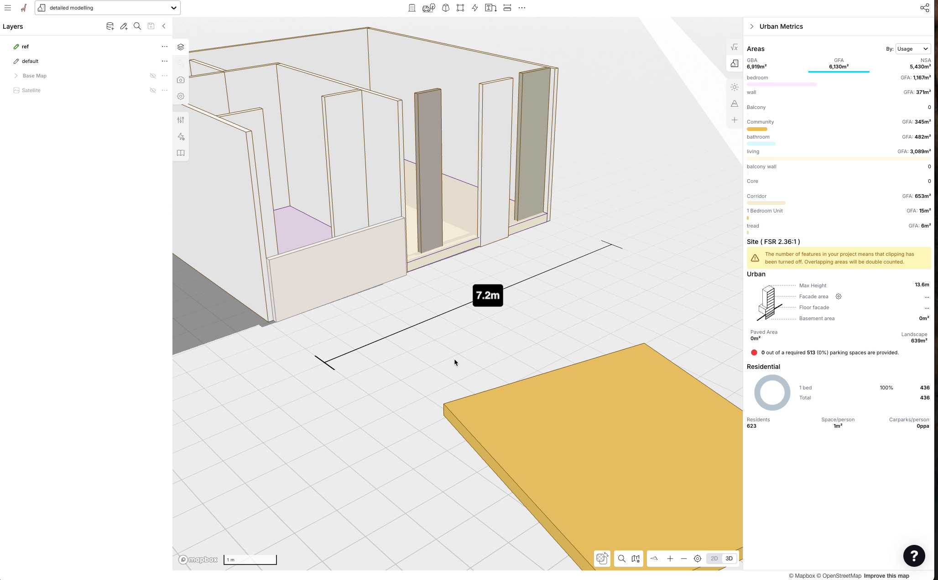
# Set the wall panel nearest the balcony to a pale yellow-green colour and deselect it.
pyautogui.scroll(-3, 424, 278)
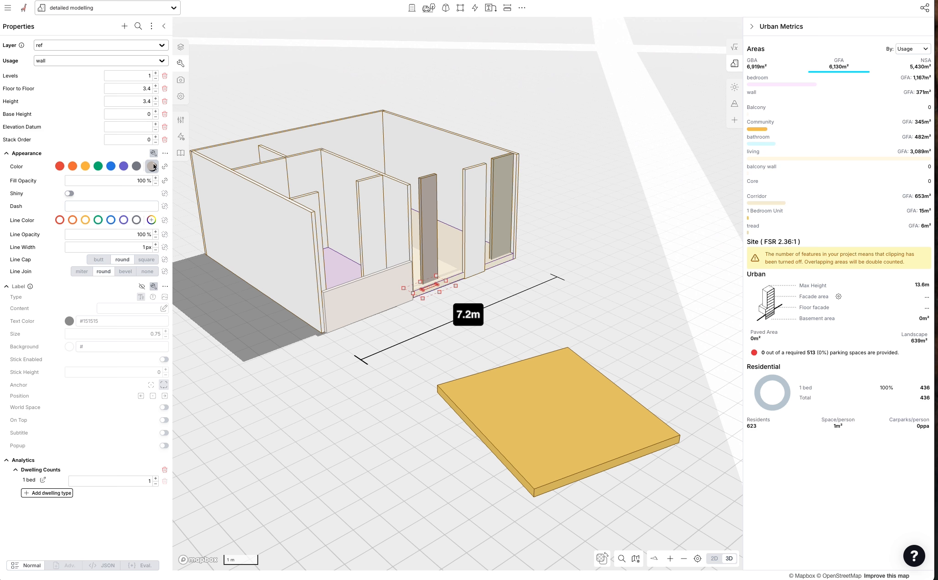
pyautogui.click(152, 166)
pyautogui.moveTo(115, 274); pyautogui.dragTo(127, 274)
pyautogui.moveTo(114, 217); pyautogui.dragTo(119, 206)
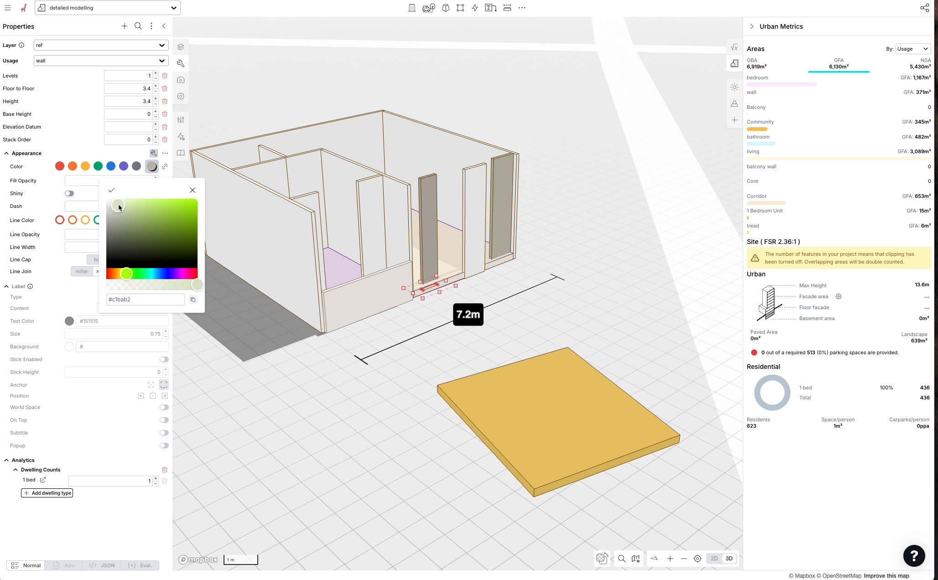
pyautogui.click(111, 190)
pyautogui.click(456, 351)
pyautogui.moveTo(456, 350); pyautogui.dragTo(407, 364, button='right')
pyautogui.press('2')
pyautogui.scroll(-4, 406, 364)
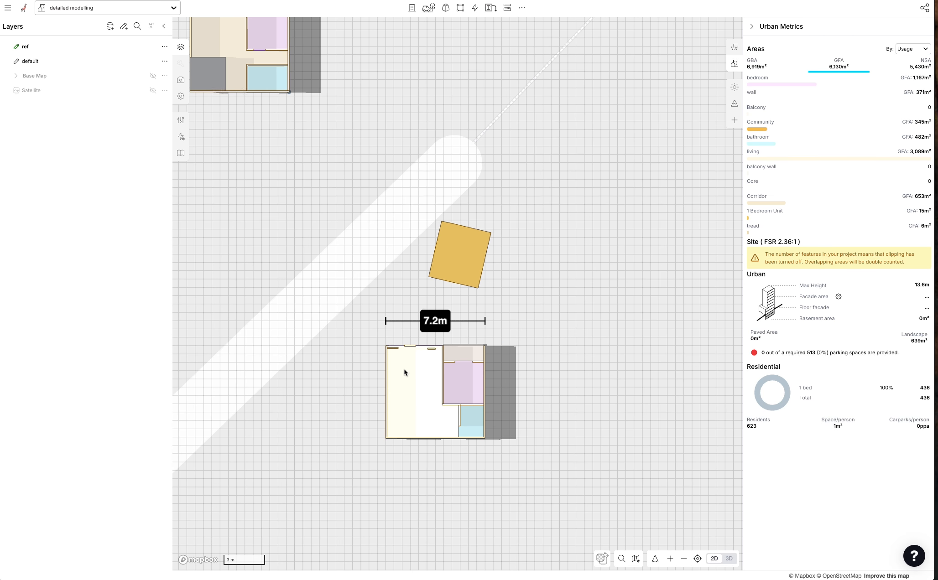
pyautogui.scroll(-3, 403, 368)
pyautogui.moveTo(350, 348); pyautogui.dragTo(364, 349)
pyautogui.press('3')
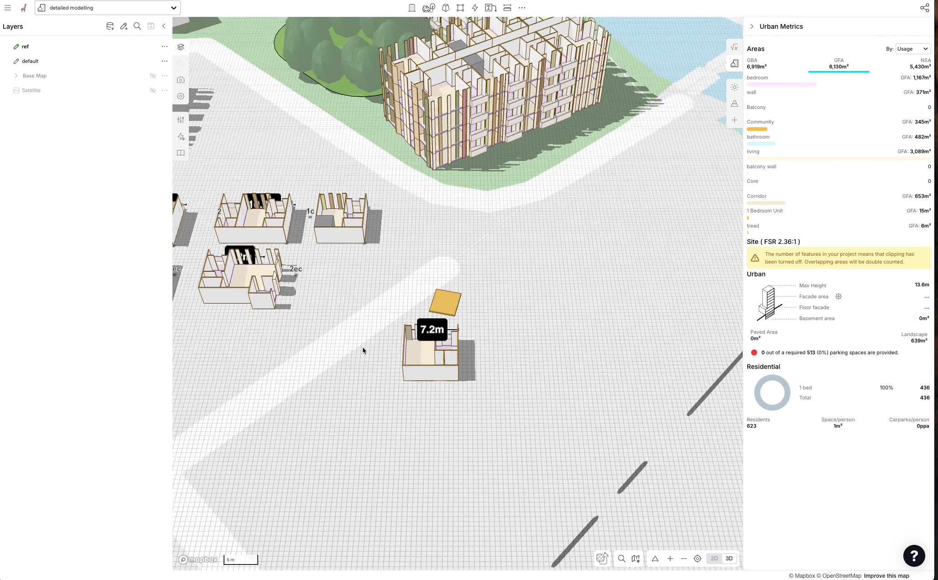
pyautogui.press('2')
pyautogui.click(453, 313)
pyautogui.click(299, 151)
pyautogui.moveTo(290, 156); pyautogui.dragTo(378, 245)
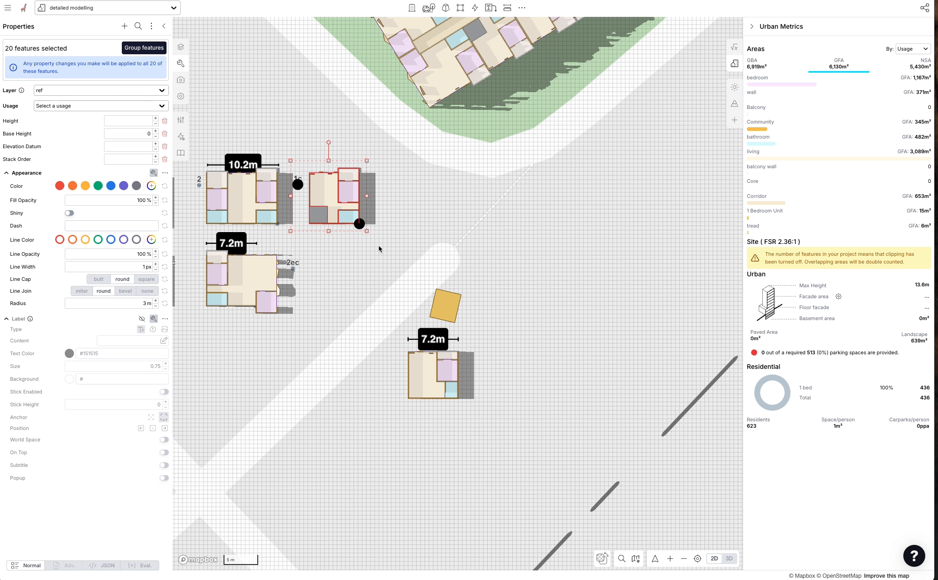
pyautogui.scroll(10, 365, 251)
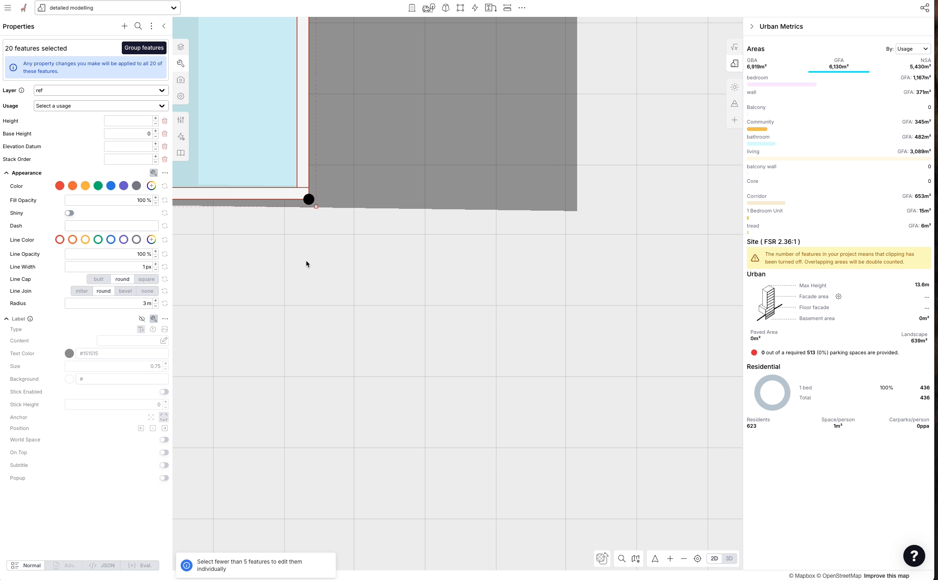
pyautogui.moveTo(306, 263); pyautogui.dragTo(337, 276)
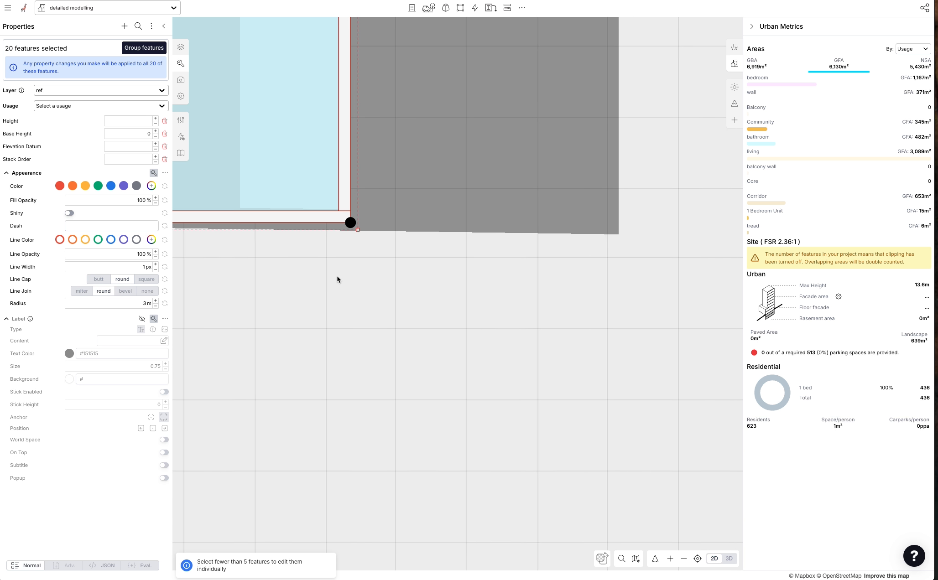
pyautogui.click(351, 222)
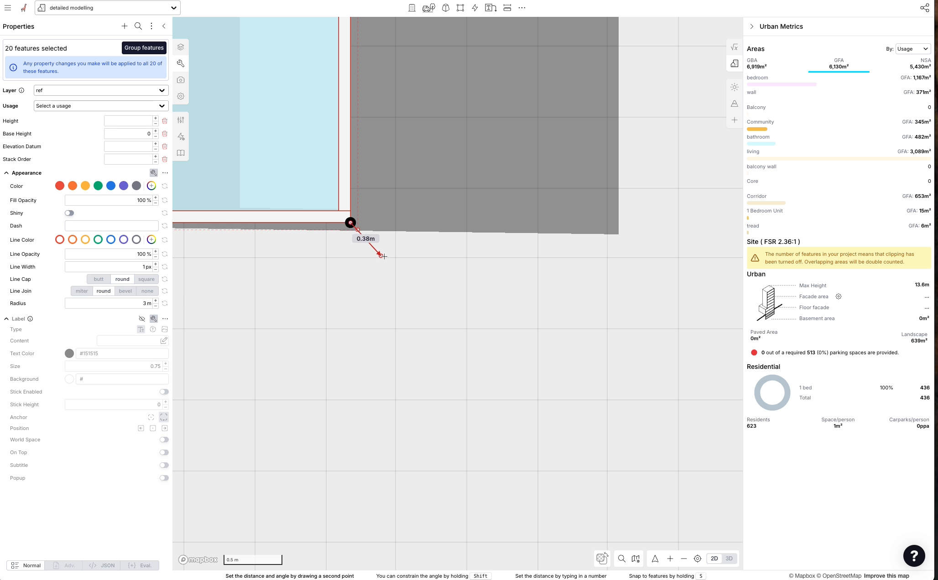
pyautogui.click(396, 259)
pyautogui.press('Escape')
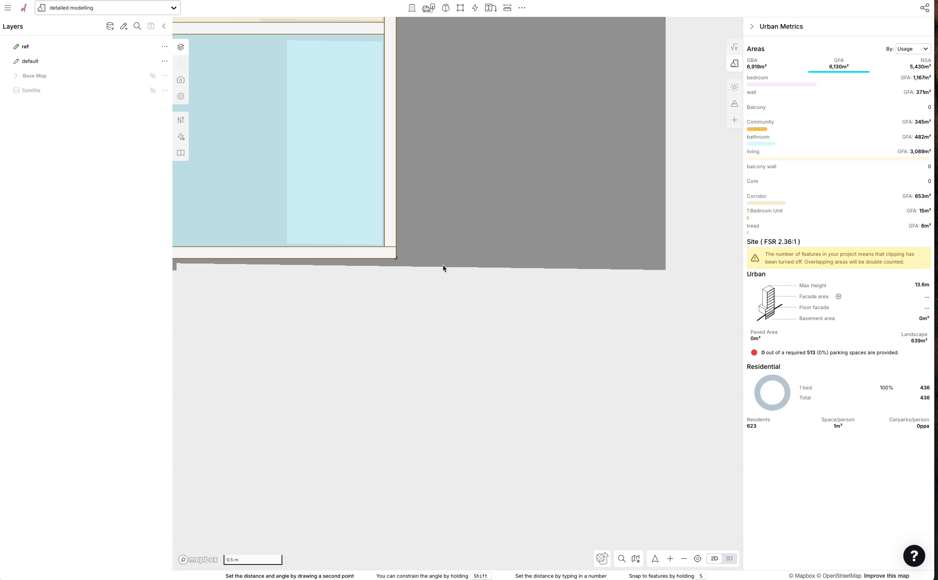
# Toggle the grid and move the whole new 7.2 m unit by its lower-left corner to beside the 1c unit, aligning their lower edges.
pyautogui.press('g')
pyautogui.scroll(-10, 443, 265)
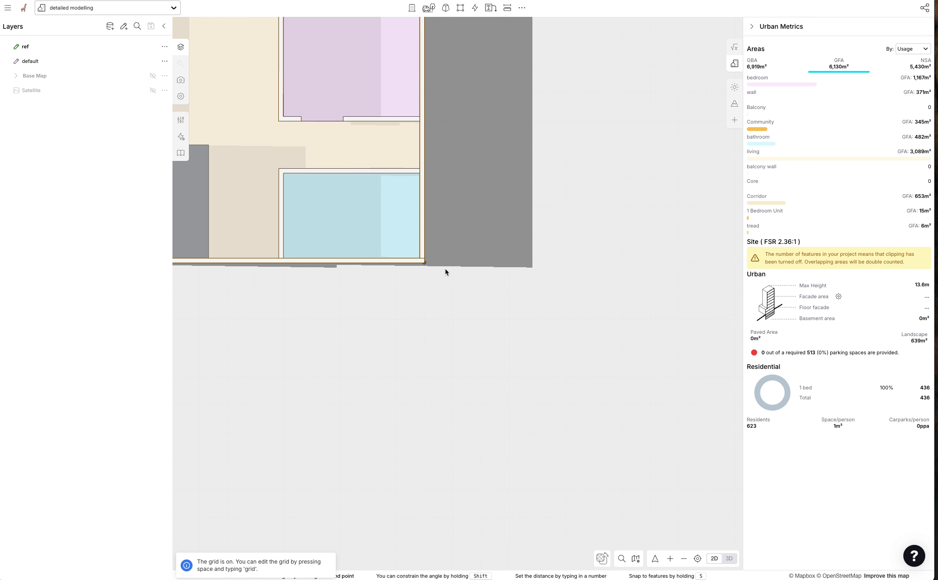
pyautogui.moveTo(490, 303); pyautogui.dragTo(401, 254)
pyautogui.scroll(-3, 370, 242)
pyautogui.moveTo(530, 485); pyautogui.dragTo(402, 370)
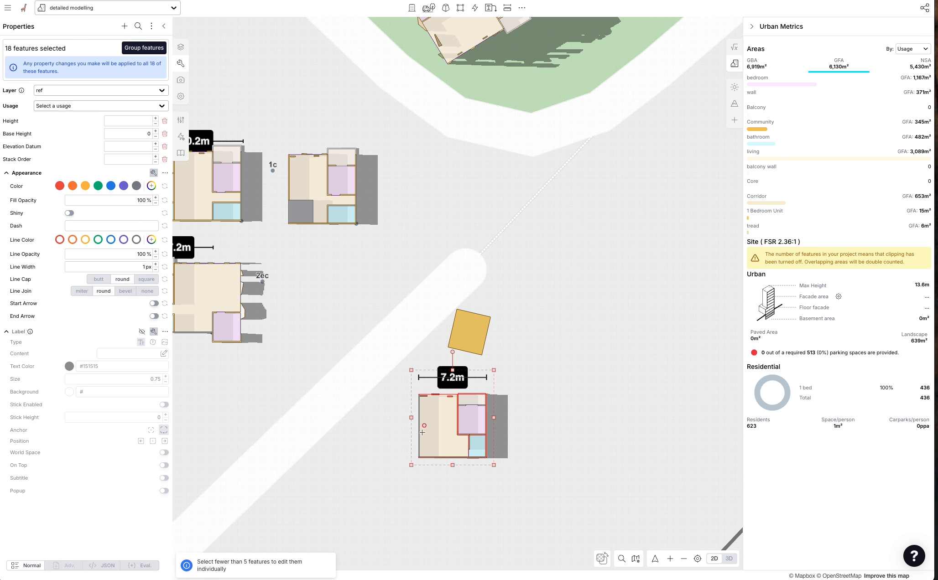
pyautogui.scroll(8, 420, 465)
pyautogui.click(415, 427)
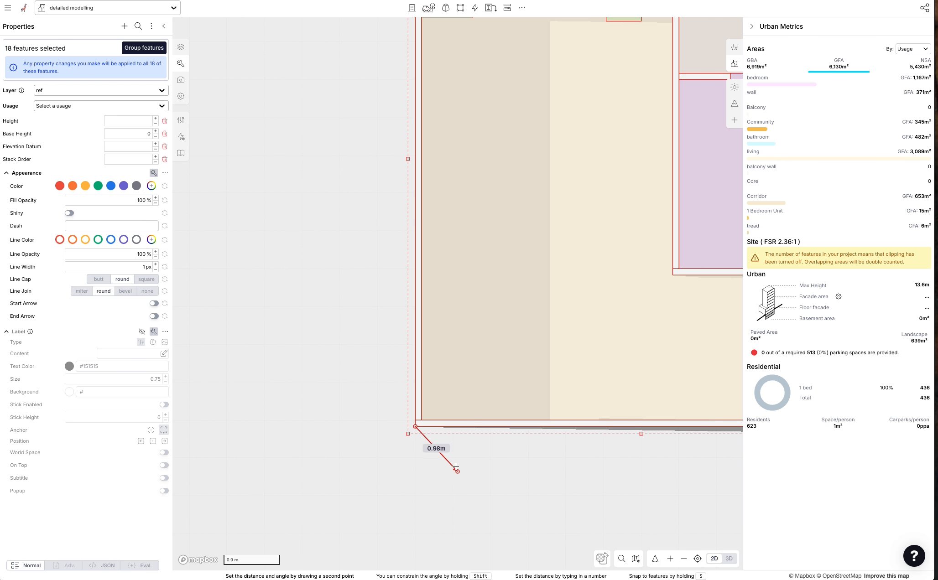
pyautogui.scroll(-8, 456, 470)
pyautogui.scroll(6, 388, 185)
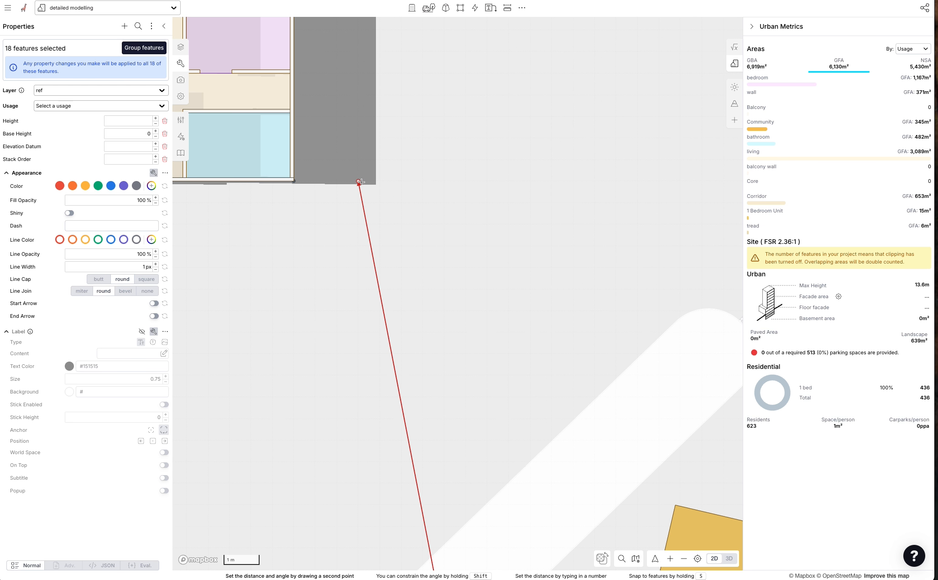
pyautogui.click(360, 182)
pyautogui.moveTo(368, 209); pyautogui.dragTo(383, 383)
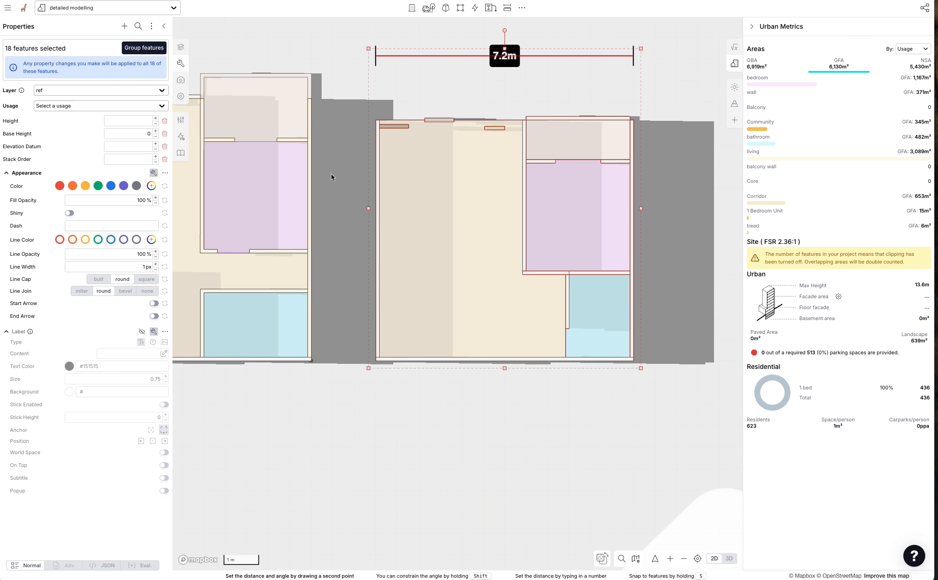
# Copy the 1c label pin to a spot just below the new unit.
pyautogui.moveTo(331, 177); pyautogui.dragTo(440, 253)
pyautogui.scroll(3, 476, 202)
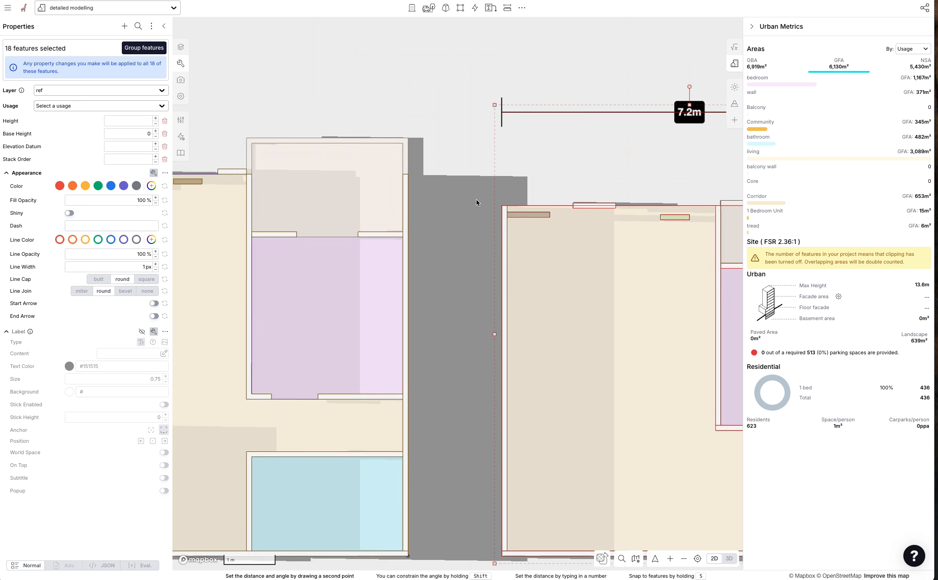
pyautogui.scroll(-1, 476, 202)
pyautogui.scroll(-1, 442, 314)
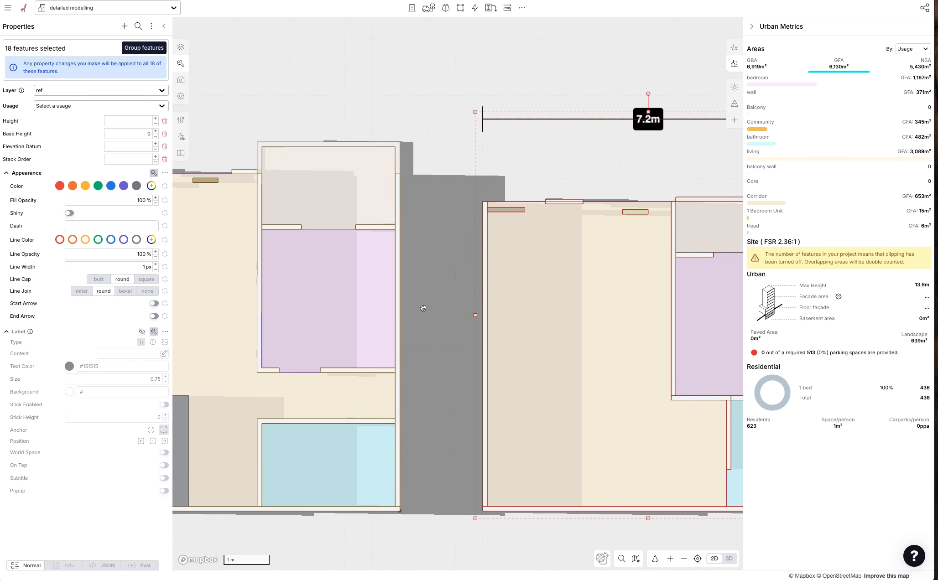
pyautogui.scroll(-5, 511, 245)
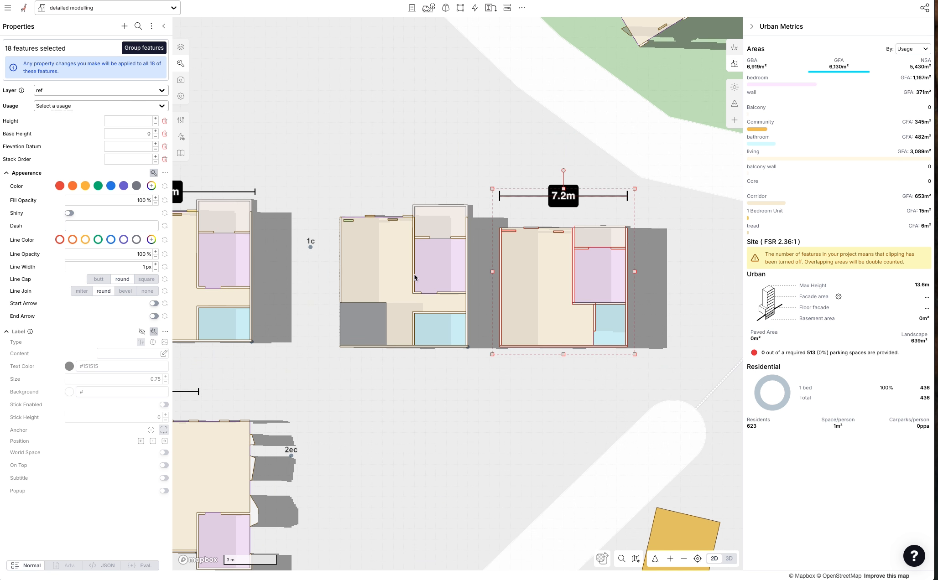
pyautogui.click(508, 385)
pyautogui.moveTo(310, 246); pyautogui.dragTo(511, 364)
pyautogui.click(300, 242)
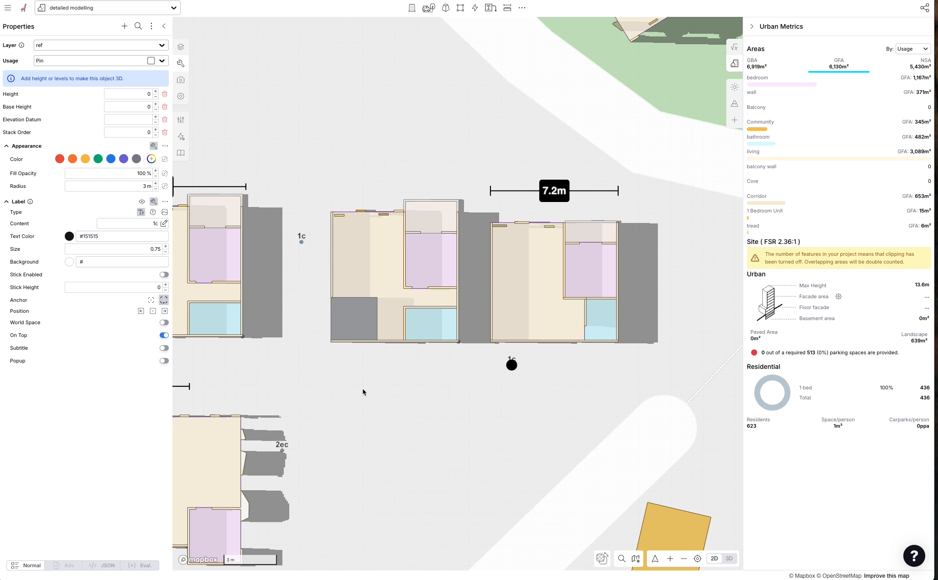
# Change the copied pin's label content to 1s and deselect it.
pyautogui.scroll(-3, 363, 390)
pyautogui.moveTo(362, 390); pyautogui.dragTo(405, 378)
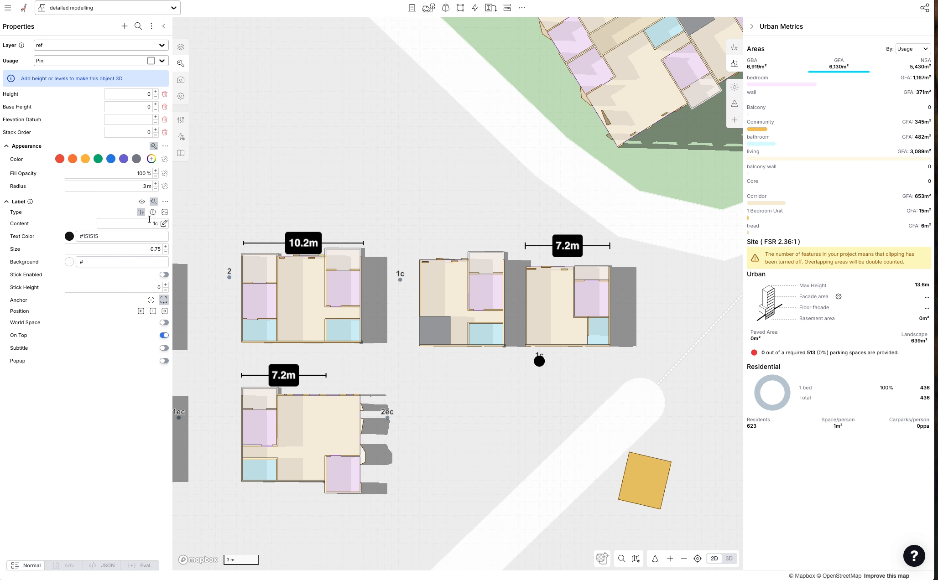
pyautogui.moveTo(155, 222); pyautogui.dragTo(202, 238)
pyautogui.write('s')
pyautogui.press('Escape')
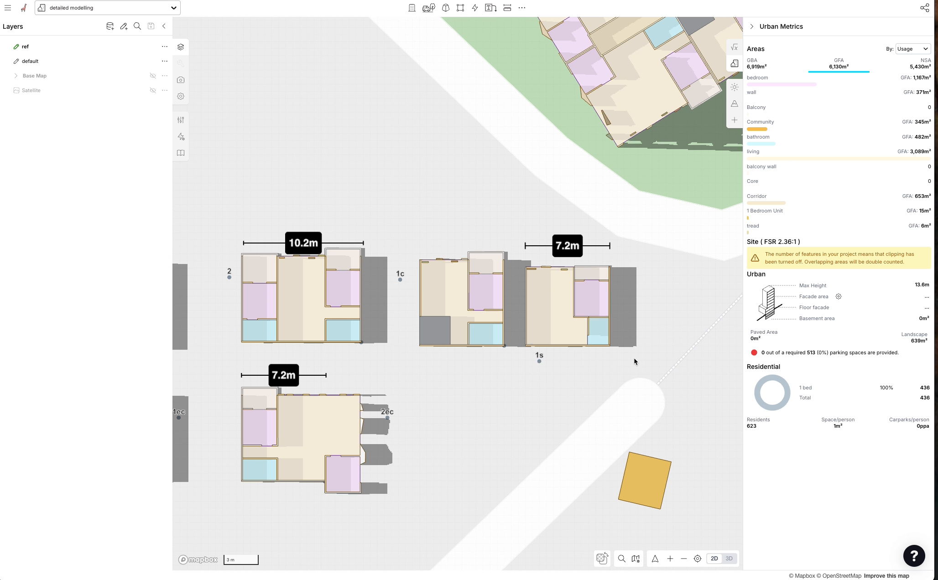
# Shorten the building's apartment mixer line to about 29 m by moving its upper-right endpoint down and inward.
pyautogui.moveTo(633, 358); pyautogui.dragTo(490, 422)
pyautogui.scroll(-3, 484, 425)
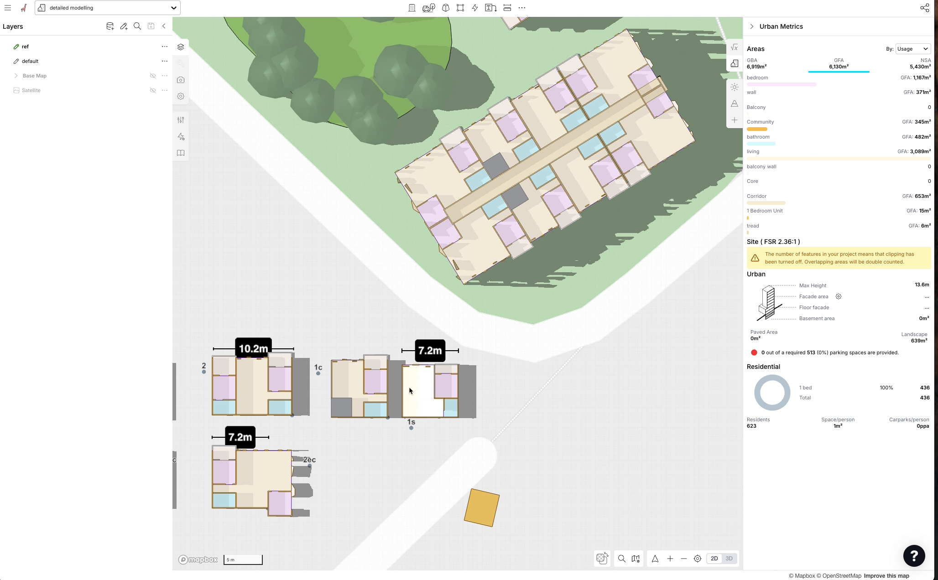
pyautogui.click(482, 191)
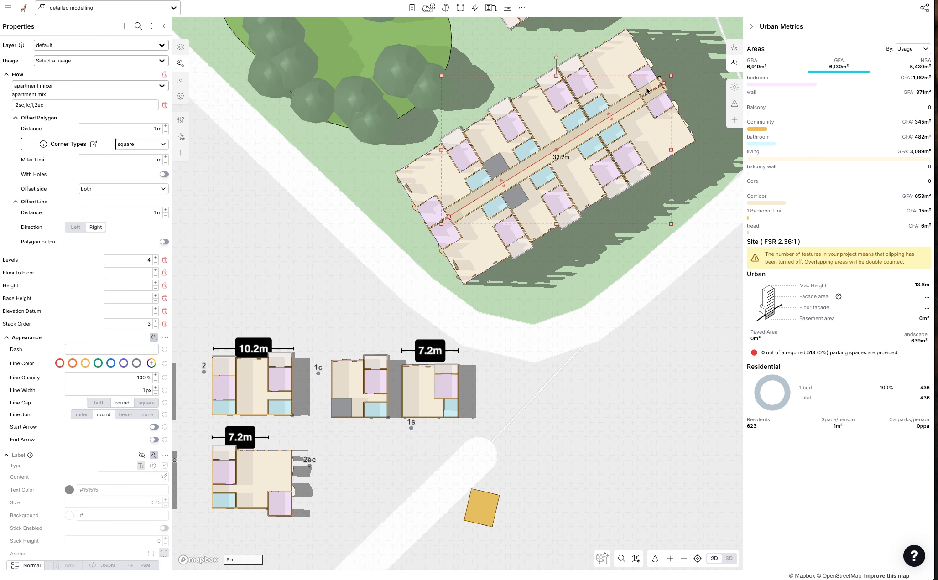
pyautogui.moveTo(664, 85); pyautogui.dragTo(652, 113)
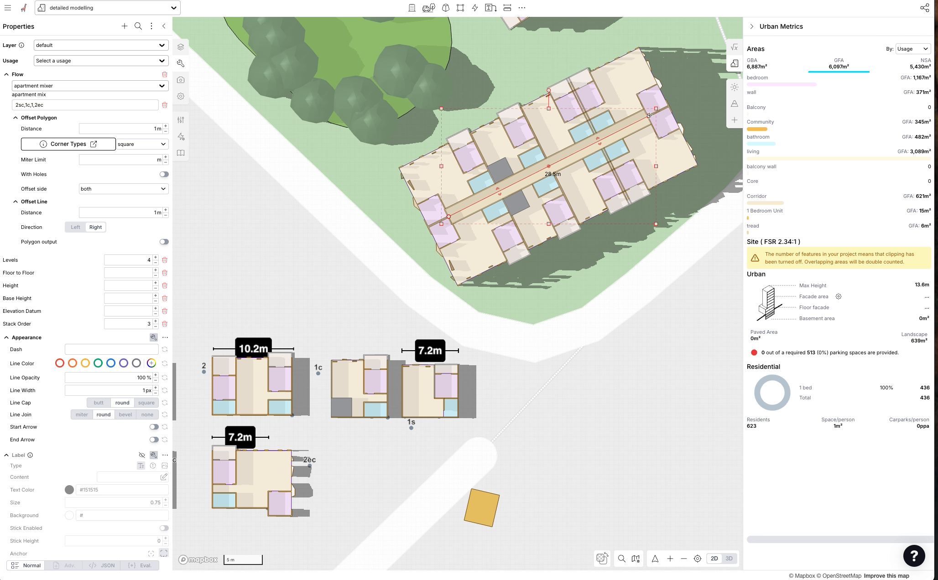
# Examine the pieces of the new 1s unit and how the neighbouring 1c unit is grouped with a point at its lower-right corner.
pyautogui.scroll(3, 369, 406)
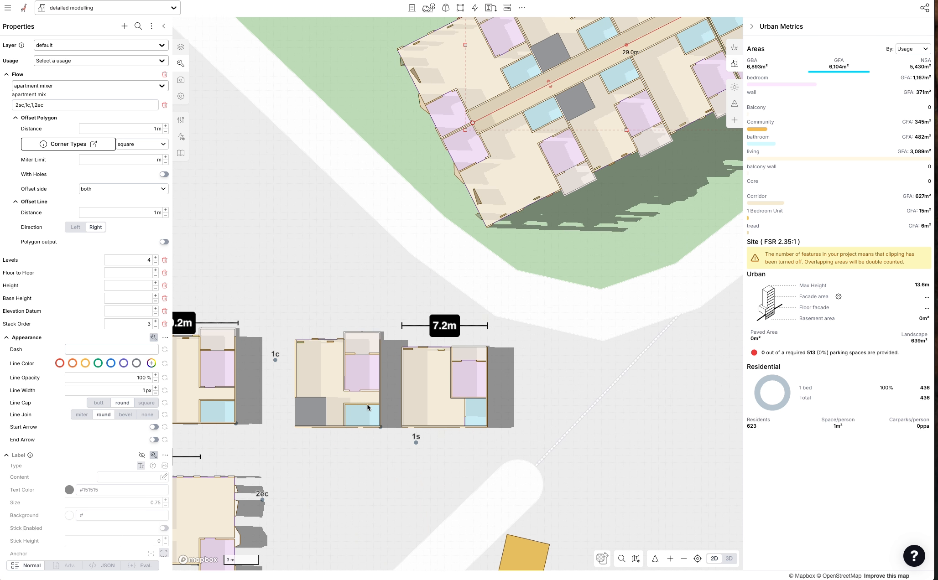
pyautogui.keyDown('shift'); pyautogui.moveTo(390, 341); pyautogui.dragTo(504, 433); pyautogui.keyUp('shift')
pyautogui.click(442, 400)
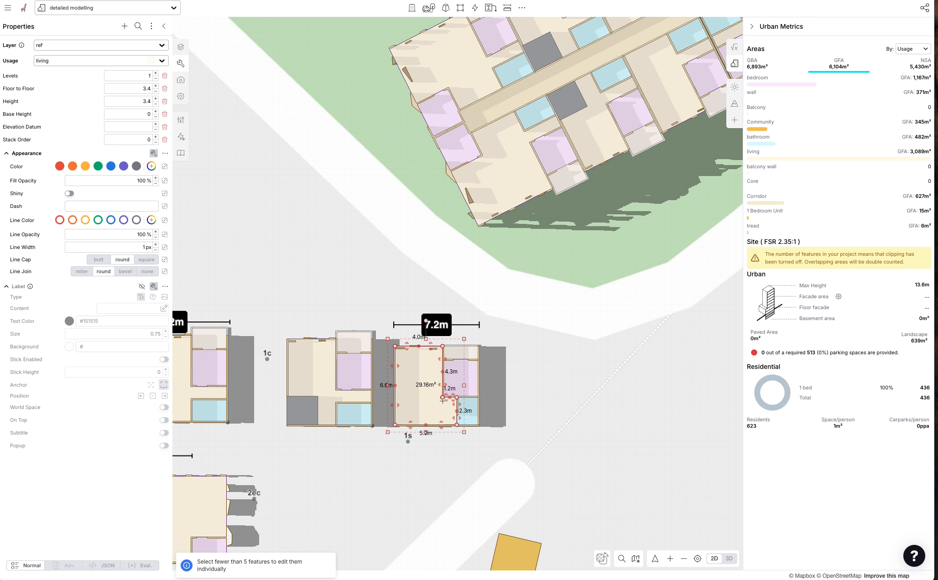
pyautogui.click(407, 442)
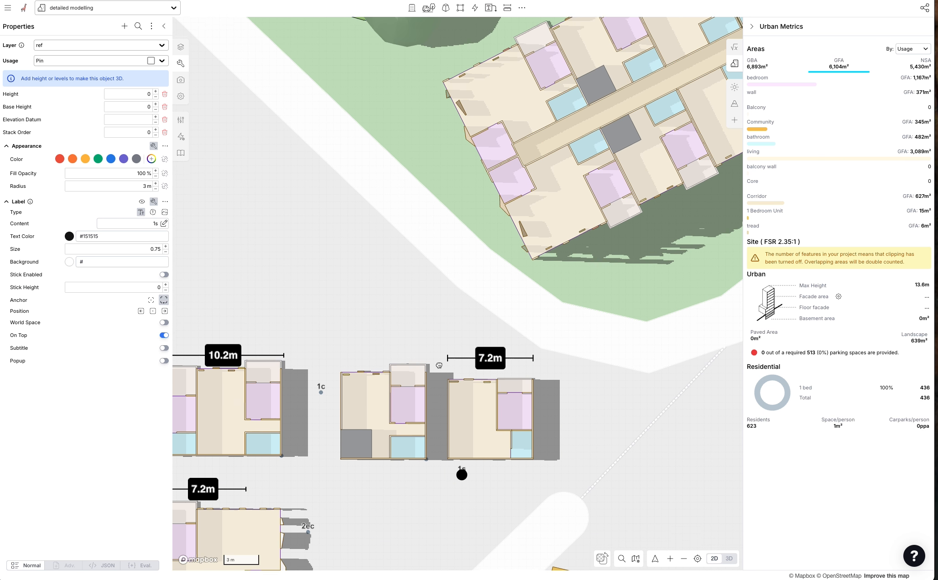
pyautogui.keyDown('shift'); pyautogui.moveTo(432, 368); pyautogui.dragTo(541, 455); pyautogui.keyUp('shift')
pyautogui.click(551, 458)
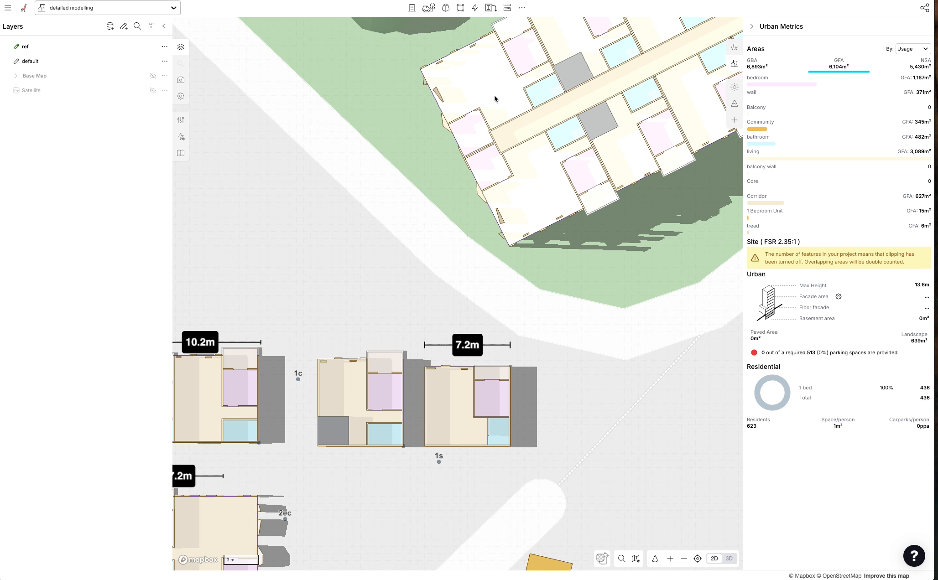
pyautogui.moveTo(395, 268); pyautogui.dragTo(362, 235)
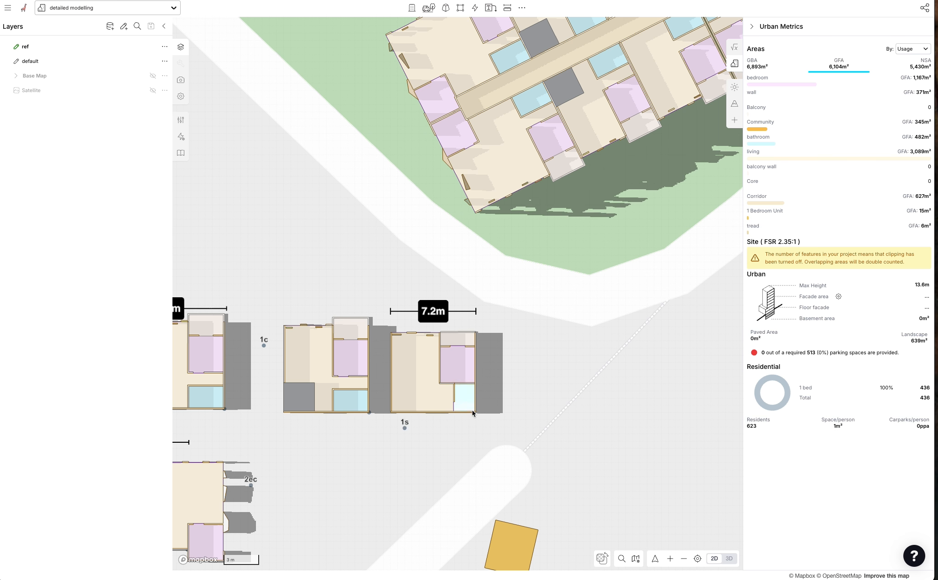
pyautogui.scroll(3, 205, 421)
pyautogui.keyDown('shift'); pyautogui.moveTo(244, 399); pyautogui.dragTo(266, 381); pyautogui.keyUp('shift')
pyautogui.click(345, 429)
pyautogui.keyDown('shift'); pyautogui.moveTo(592, 408); pyautogui.dragTo(610, 384); pyautogui.keyUp('shift')
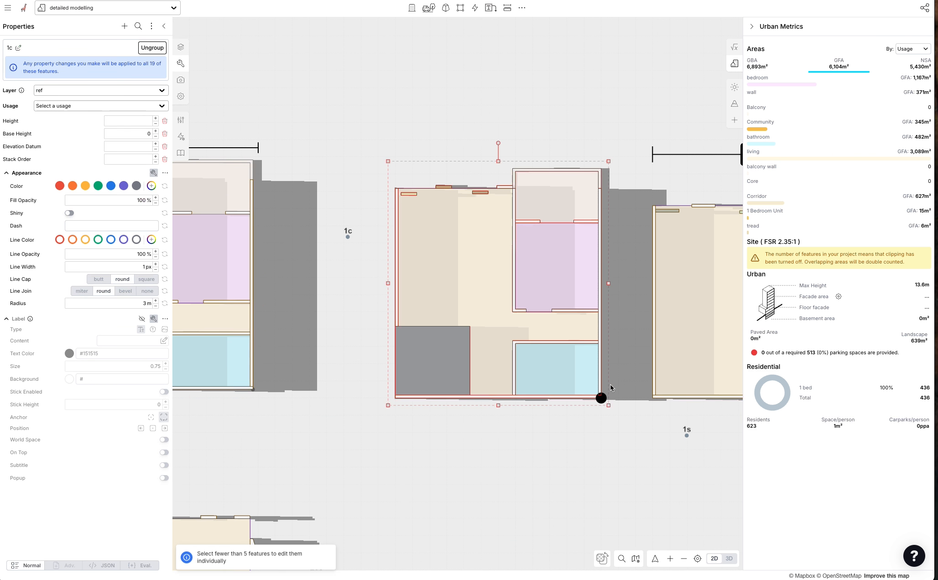
pyautogui.click(635, 432)
pyautogui.moveTo(635, 431); pyautogui.dragTo(376, 416)
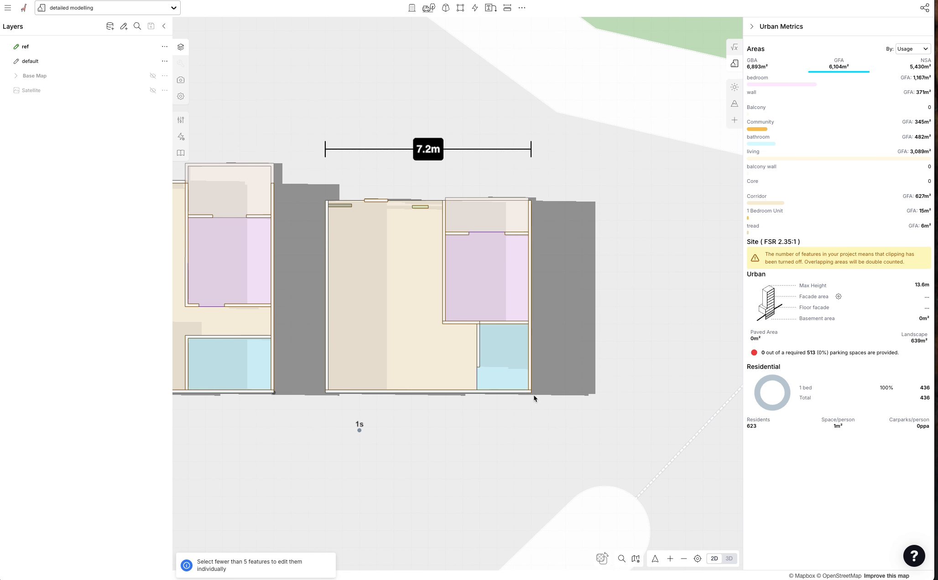
# Place a point exactly on the lower-right outer corner of the new 1s unit.
pyautogui.click(460, 8)
pyautogui.click(424, 67)
pyautogui.scroll(3, 546, 414)
pyautogui.click(517, 377)
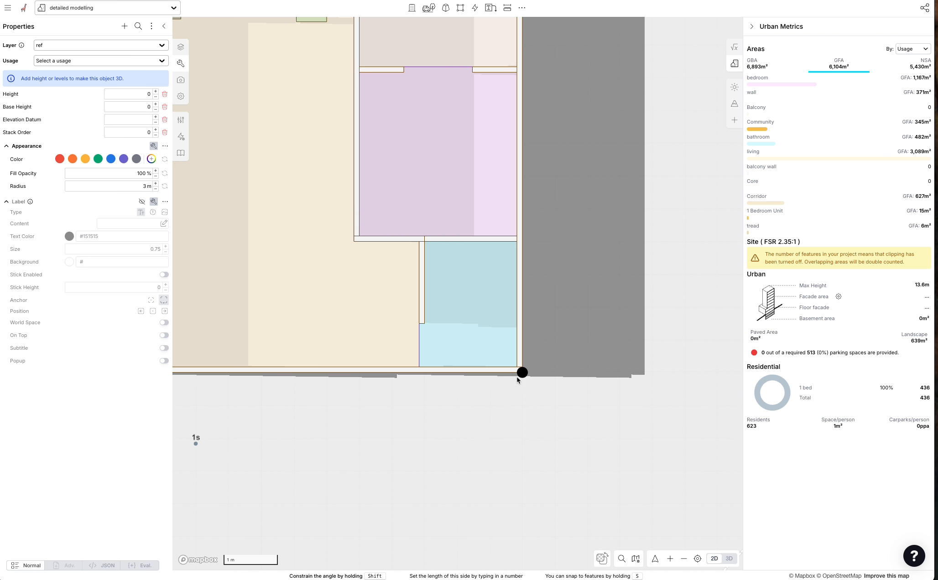
pyautogui.scroll(-3, 534, 377)
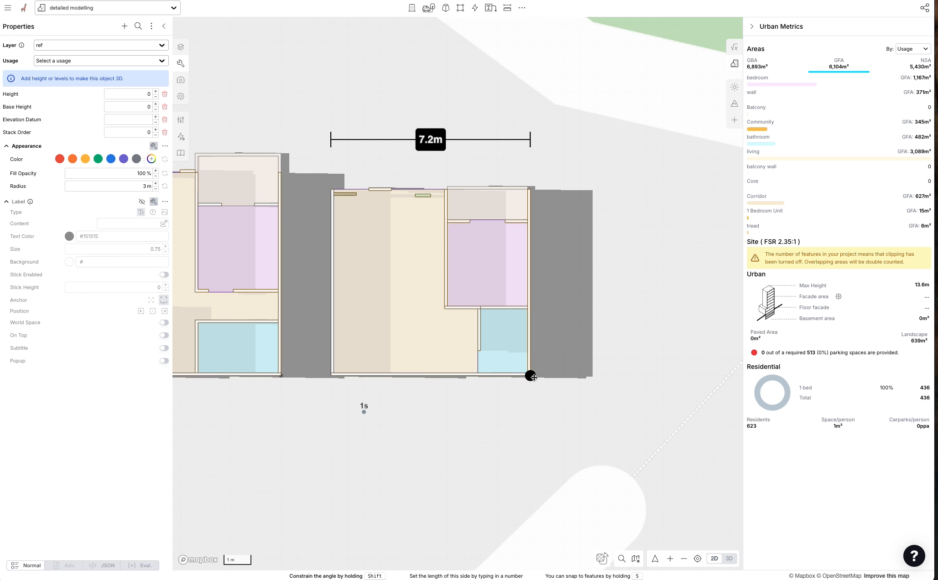
# Add the Block base point property to the new corner point and deselect the point.
pyautogui.click(124, 26)
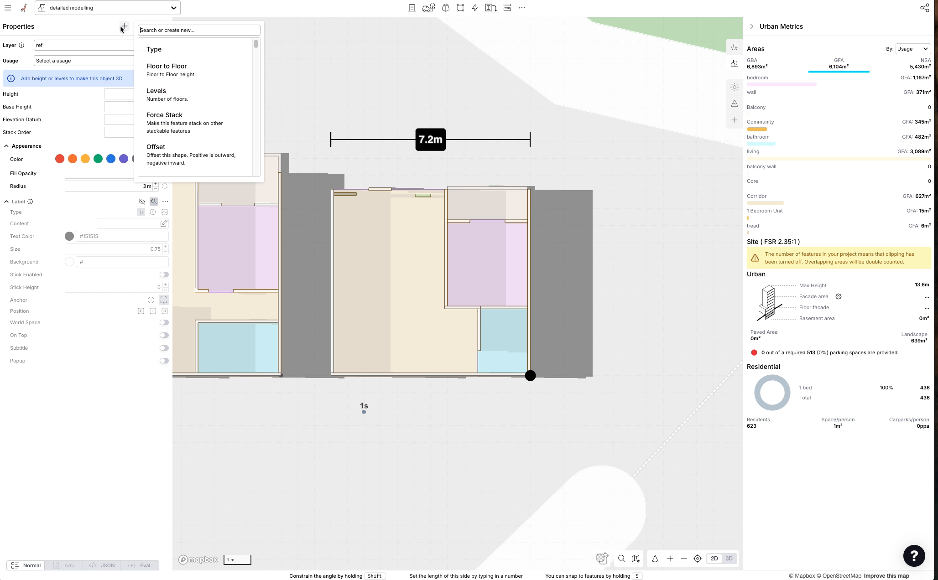
pyautogui.write('block')
pyautogui.click(180, 46)
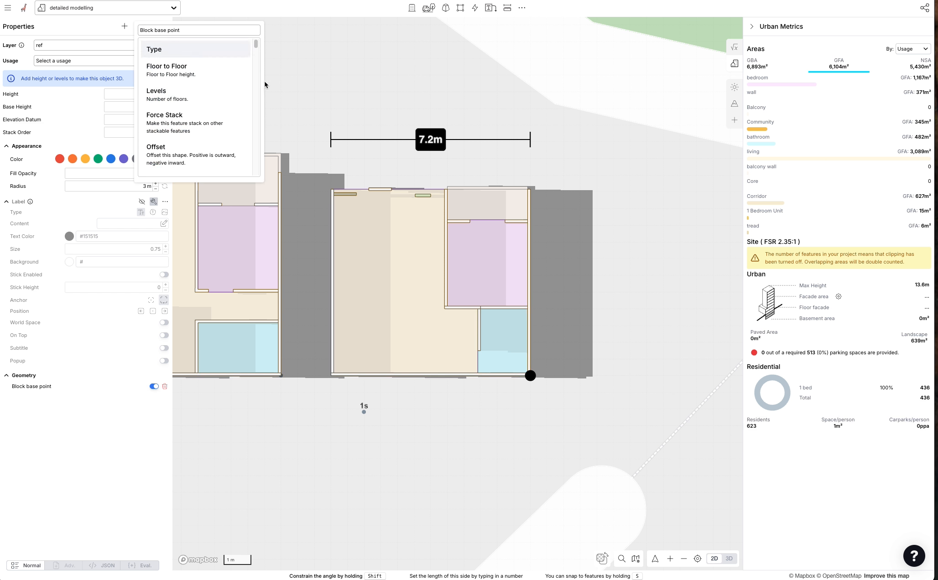
pyautogui.click(567, 367)
pyautogui.click(530, 375)
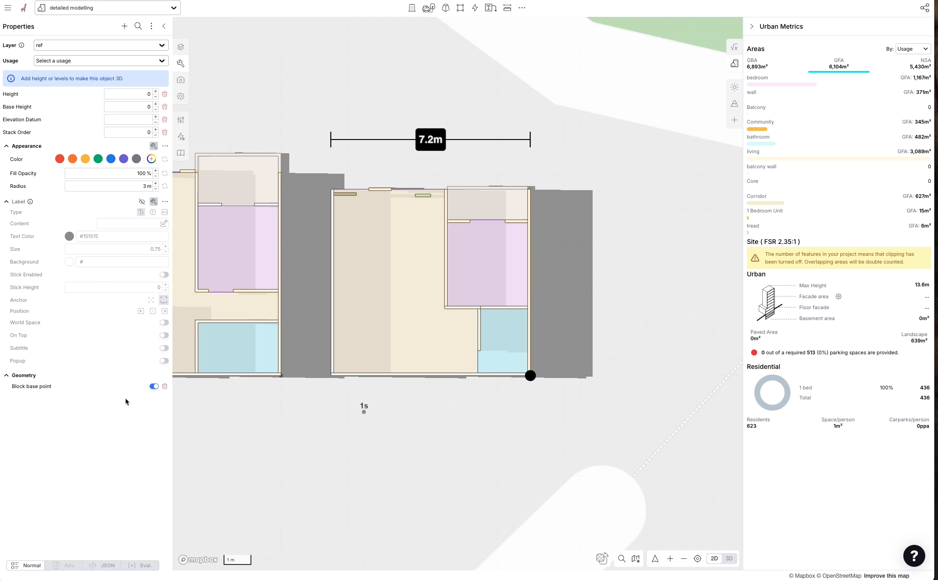
pyautogui.click(503, 418)
# Group all of the new unit's features together with its base point and name the group 1s.
pyautogui.moveTo(321, 181); pyautogui.dragTo(564, 385)
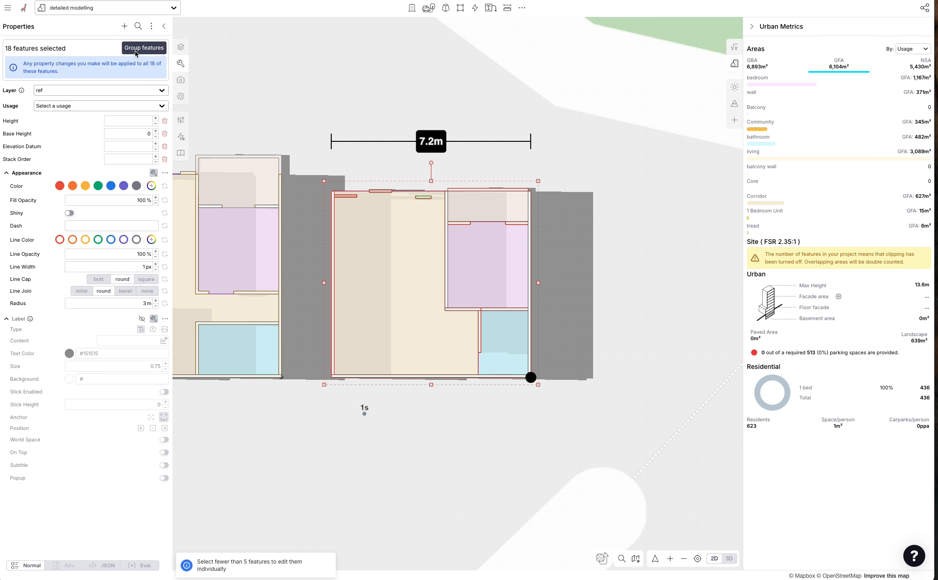
pyautogui.click(33, 48)
pyautogui.doubleClick(17, 48)
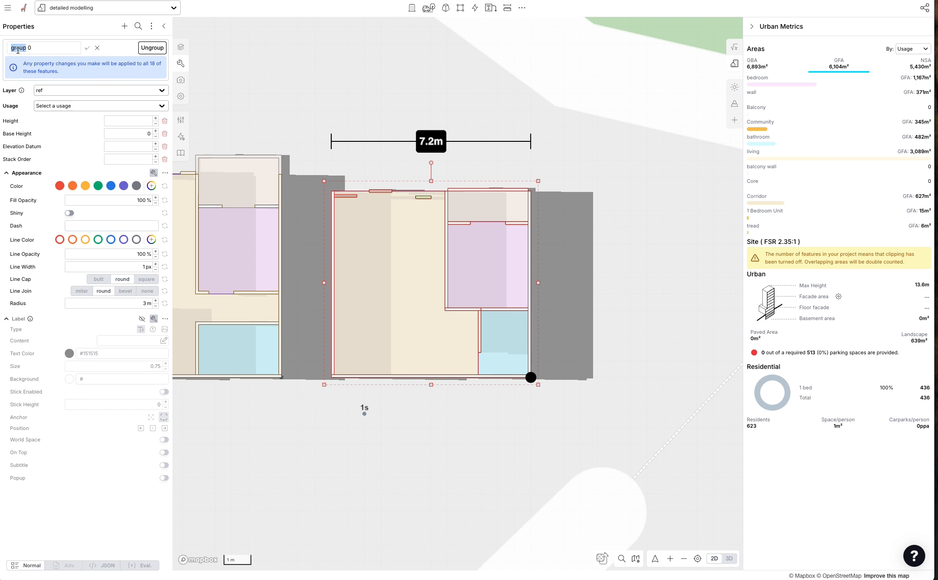
pyautogui.write('1s')
pyautogui.click(87, 48)
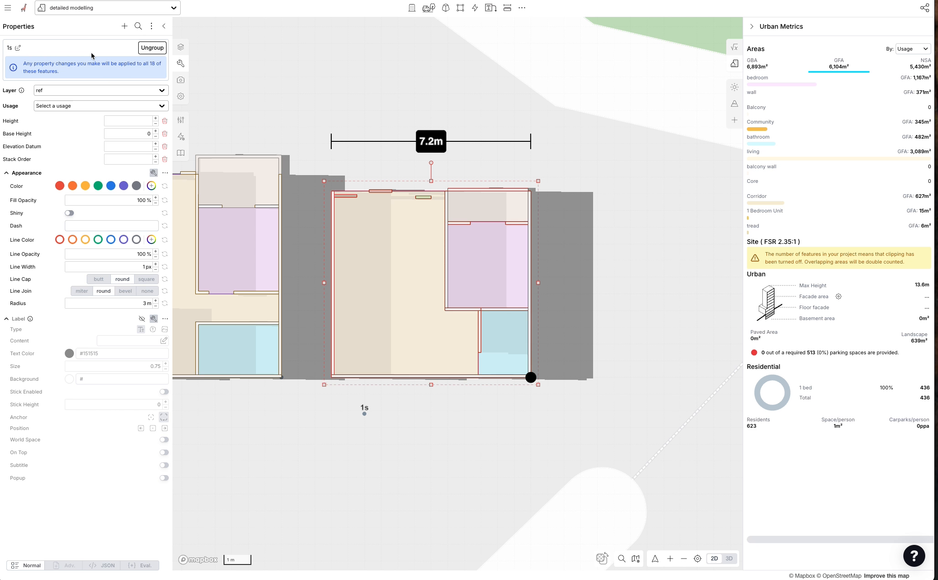
pyautogui.click(359, 93)
# Open the building's apartment mixer flow and enlarge the Panel node that lists the unit widths.
pyautogui.scroll(-6, 557, 375)
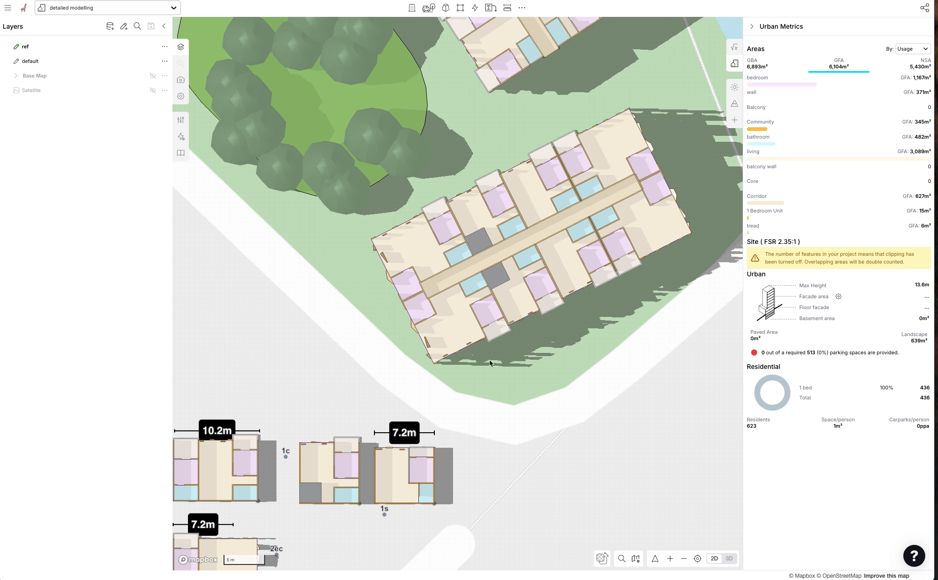
pyautogui.click(510, 248)
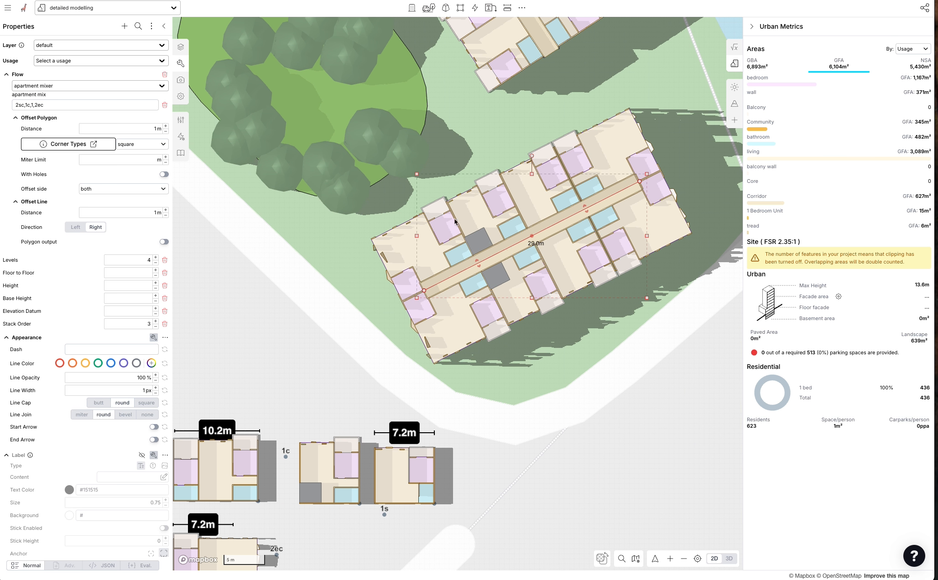
pyautogui.click(180, 136)
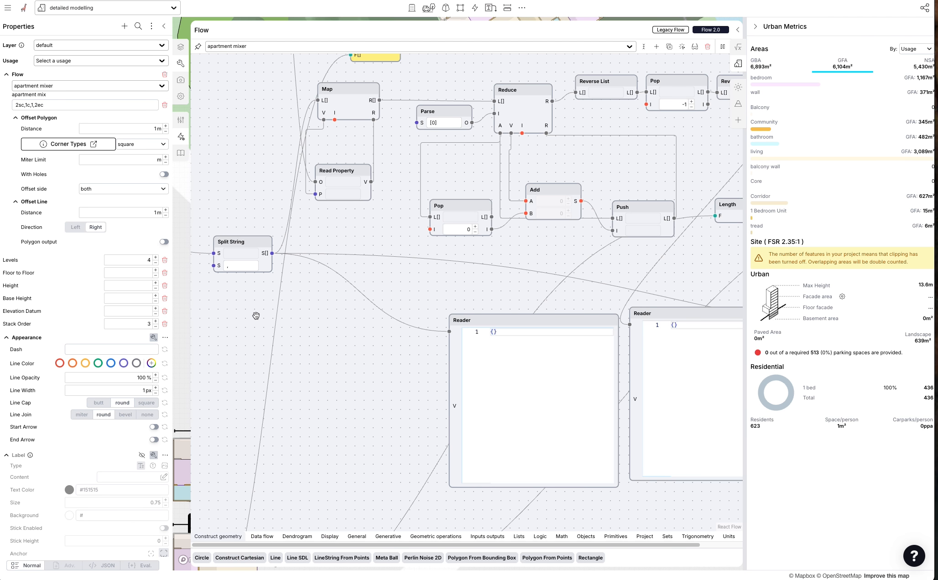
pyautogui.moveTo(256, 314); pyautogui.dragTo(460, 345)
pyautogui.moveTo(344, 183); pyautogui.dragTo(541, 431)
pyautogui.moveTo(523, 286); pyautogui.dragTo(435, 352)
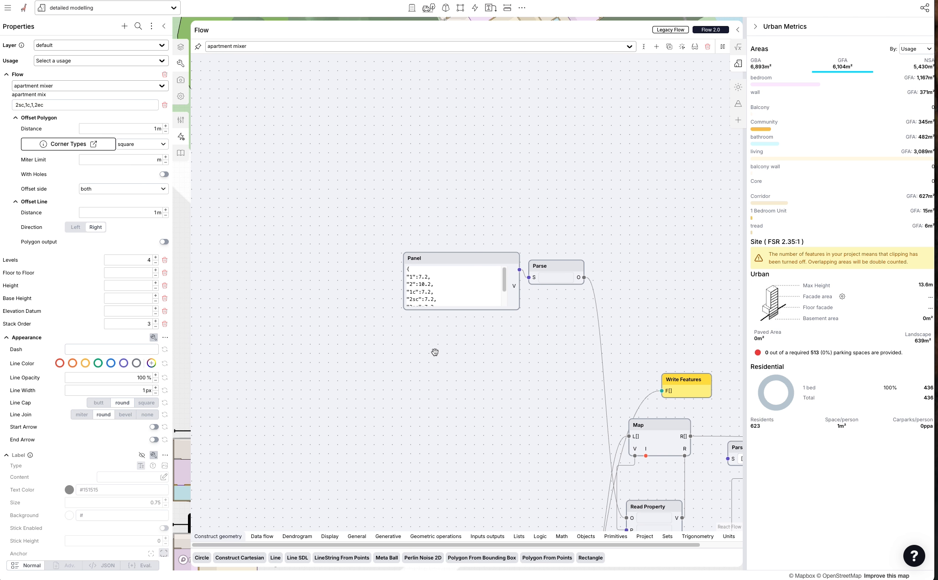
pyautogui.moveTo(481, 251); pyautogui.dragTo(445, 251)
pyautogui.moveTo(481, 313); pyautogui.dragTo(506, 363)
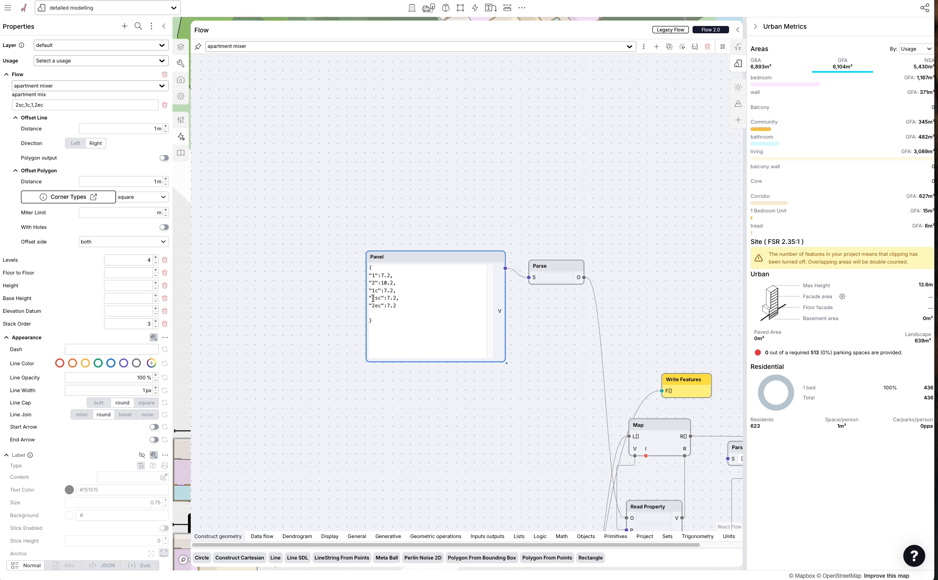
# Add the entry "1s":7.2 after the 2ec entry in the unit widths list and close the flow editor.
pyautogui.click(415, 310)
pyautogui.write(',')
pyautogui.press('Return')
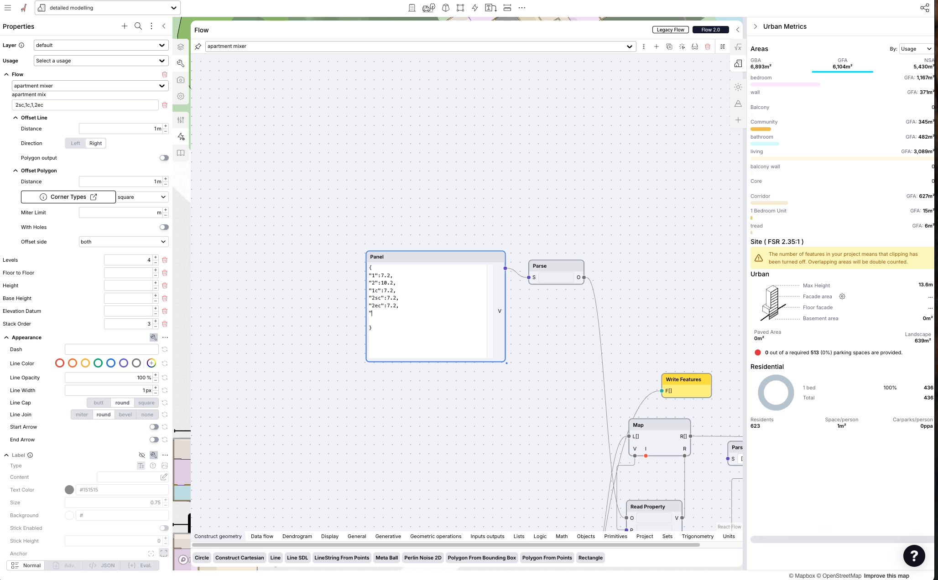
pyautogui.write('"1s":7.2')
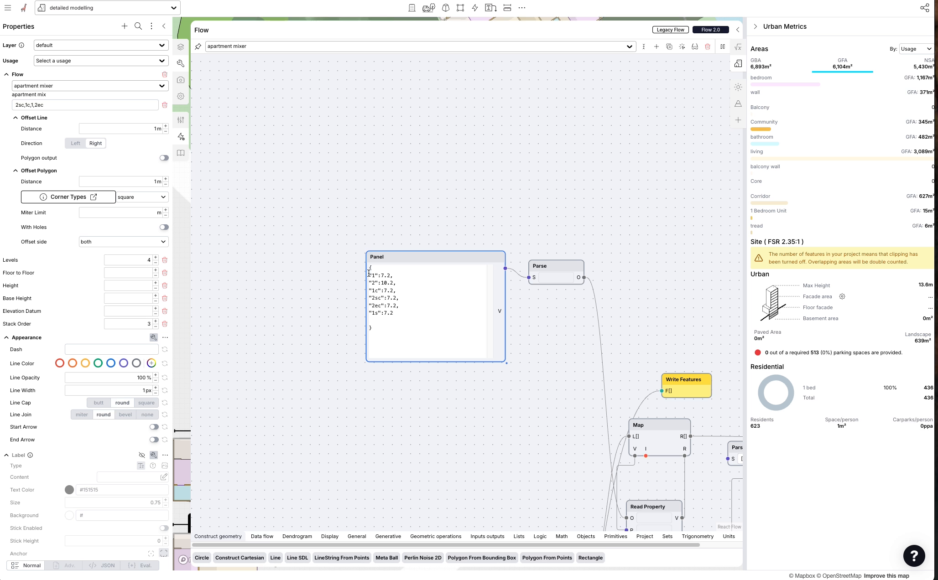
pyautogui.moveTo(450, 404); pyautogui.dragTo(342, 288)
pyautogui.scroll(-10, 342, 290)
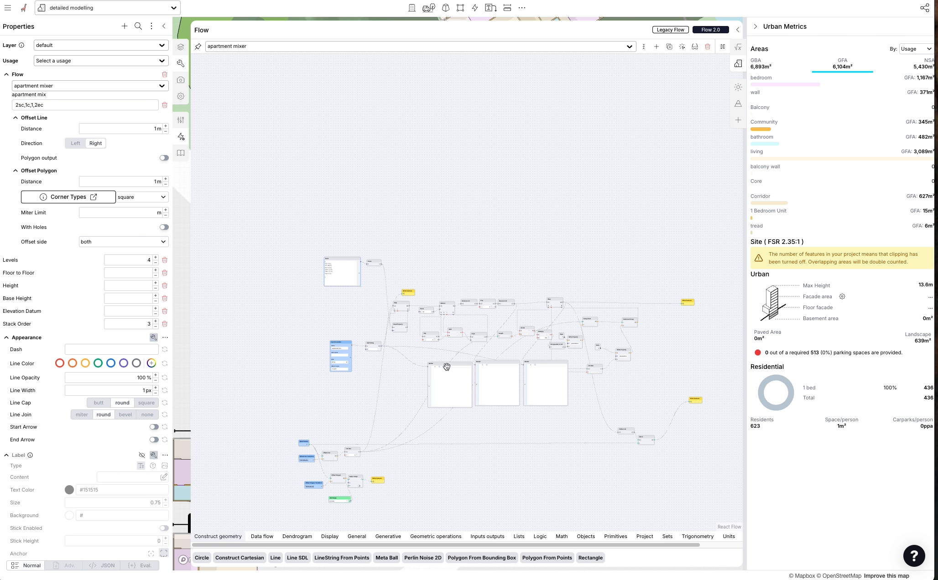
pyautogui.click(738, 29)
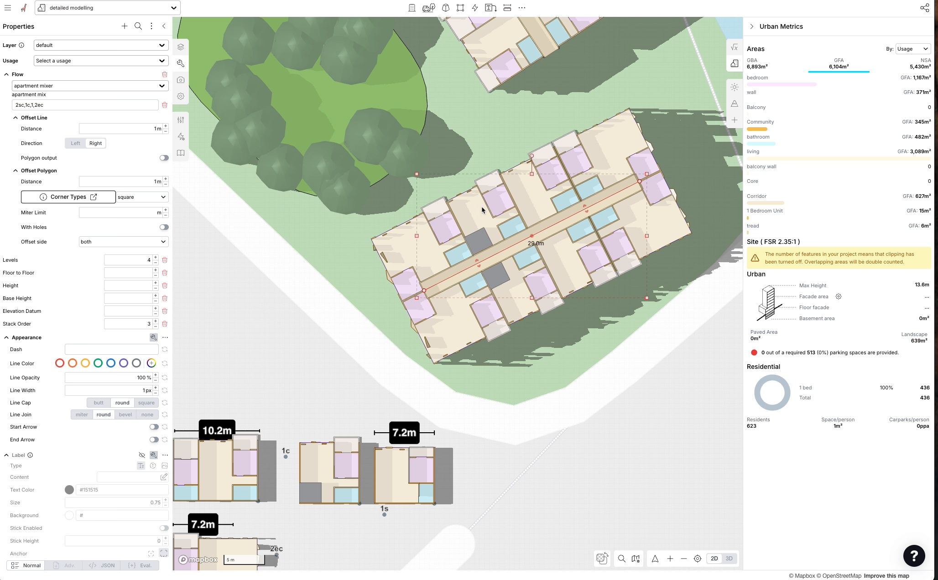
# Replace unit 1 with 1s in the building's apartment mix, making it 2sc,1c,1s,2ec.
pyautogui.click(32, 105)
pyautogui.write('s')
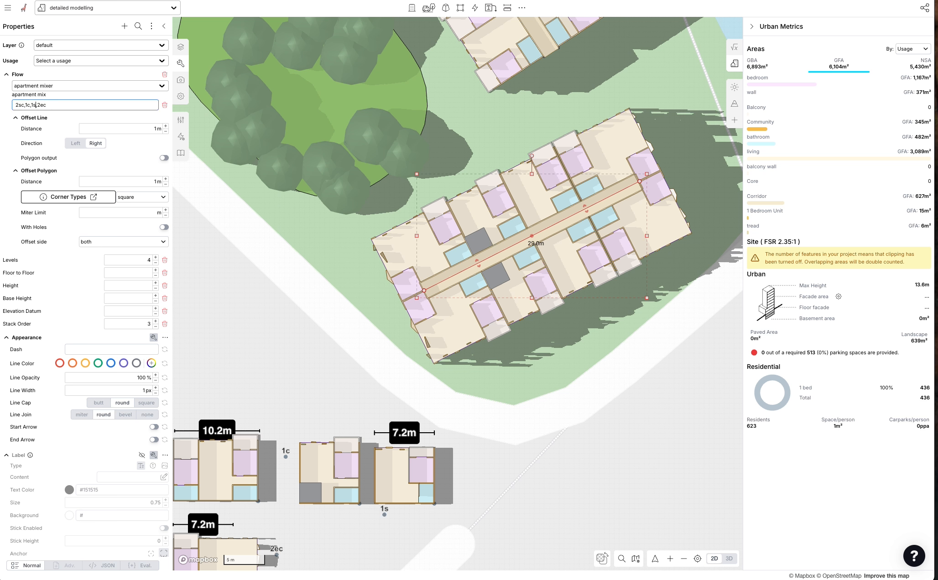
pyautogui.press('super+a')
pyautogui.click(6, 188)
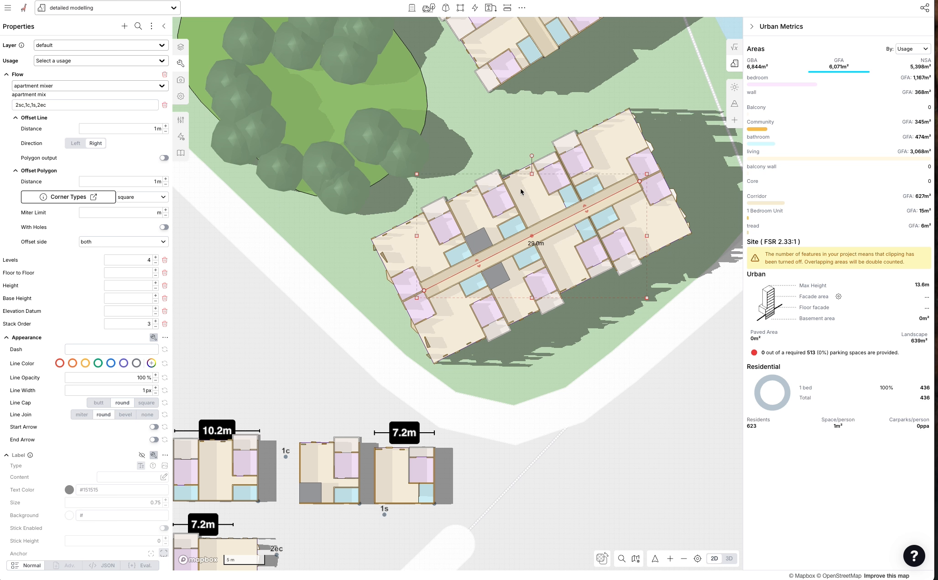
# Extend the building's line to about 39 m at its upper-right end and set the apartment mix to 2sc,1c,1s,1s,2.
pyautogui.moveTo(642, 178); pyautogui.dragTo(696, 108)
pyautogui.click(43, 103)
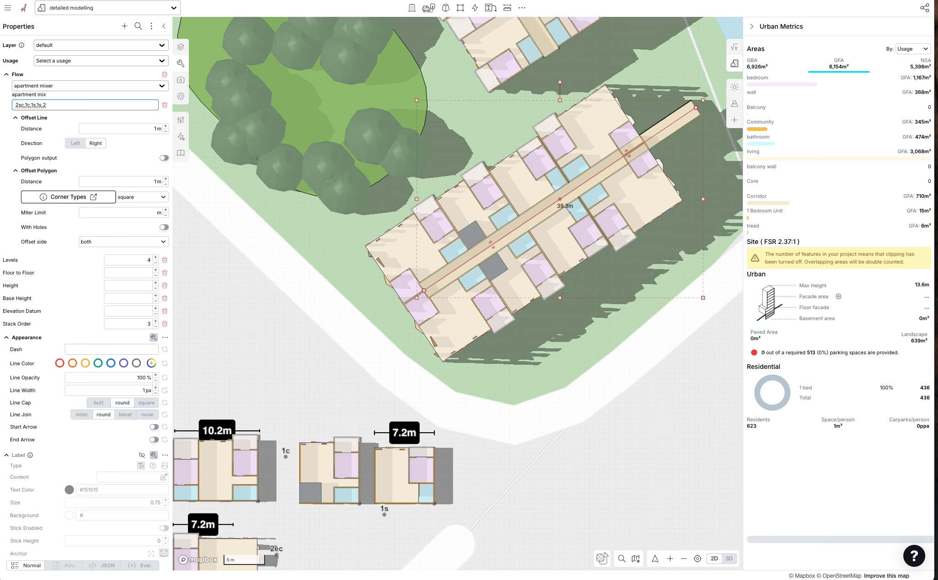
pyautogui.moveTo(569, 442); pyautogui.dragTo(539, 472)
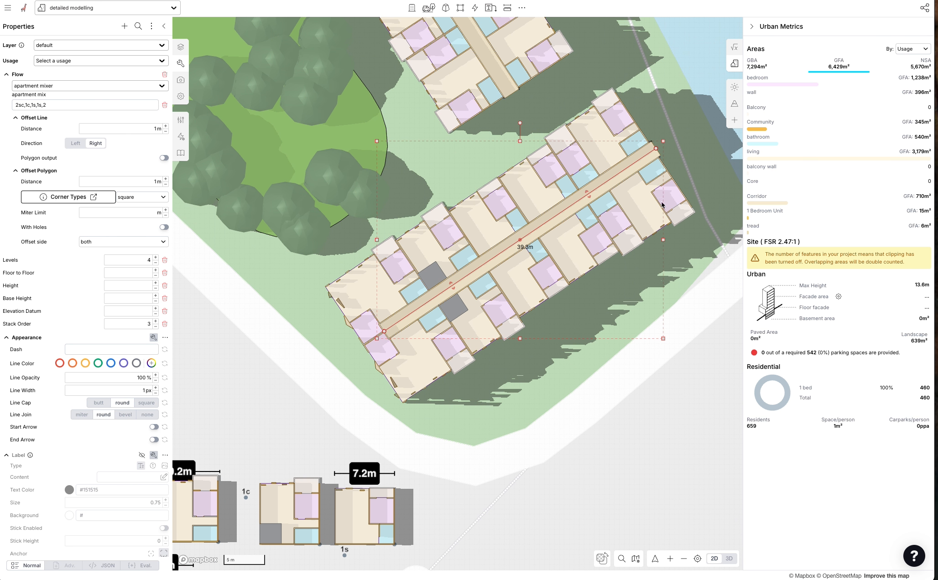
pyautogui.moveTo(656, 148); pyautogui.dragTo(655, 147)
# Review the apartment building against the reference units, checking the 1s group and the building's apartment mix settings.
pyautogui.moveTo(679, 419); pyautogui.dragTo(614, 320, button='right')
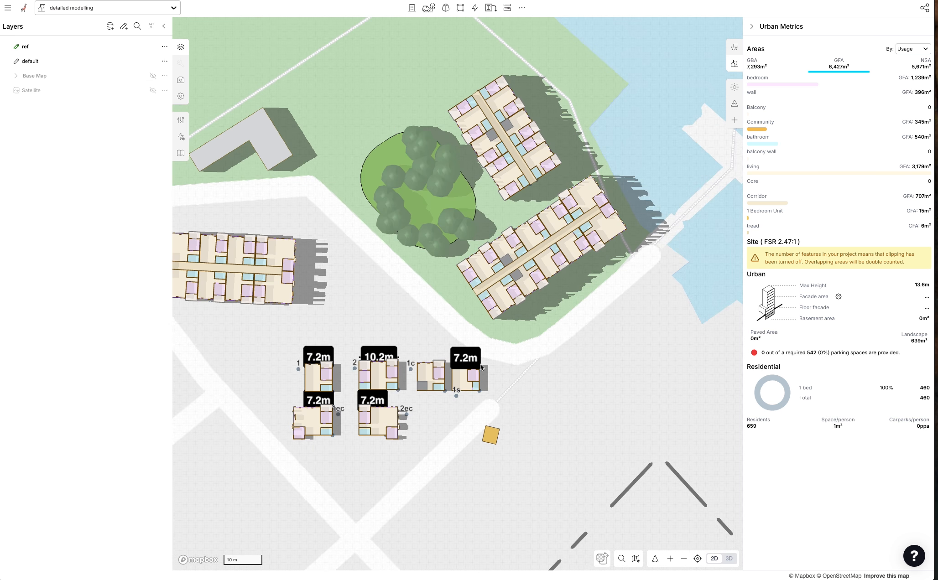
pyautogui.scroll(4, 413, 404)
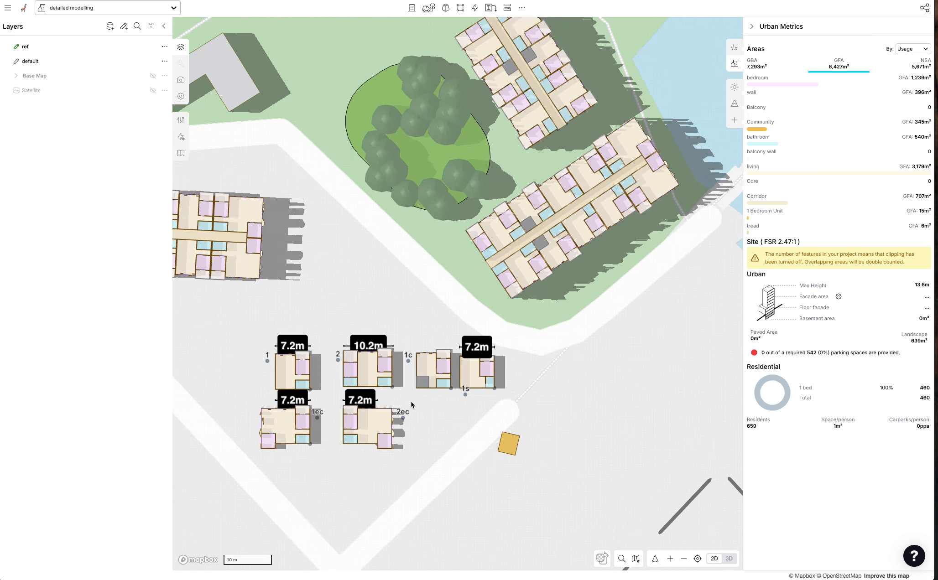
pyautogui.scroll(5, 624, 338)
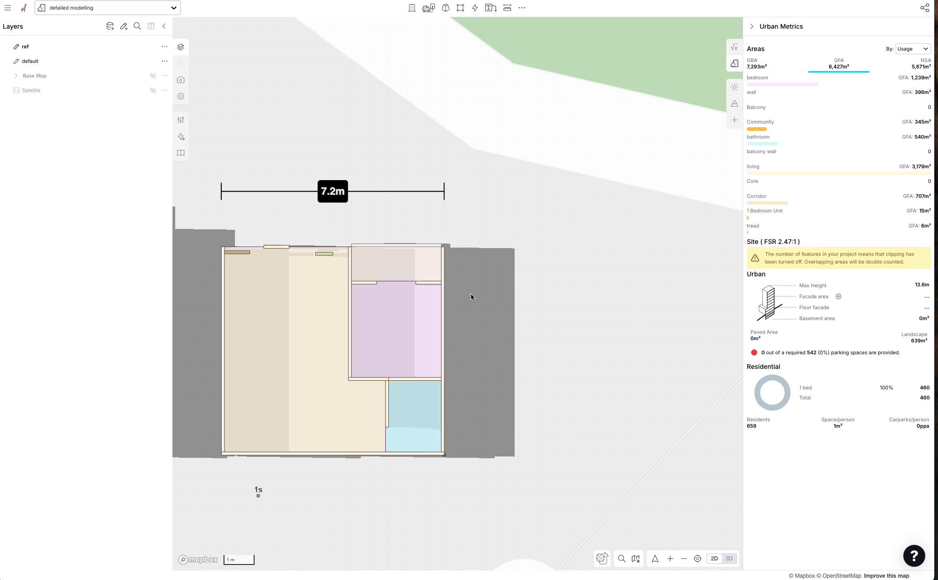
pyautogui.scroll(-4, 477, 256)
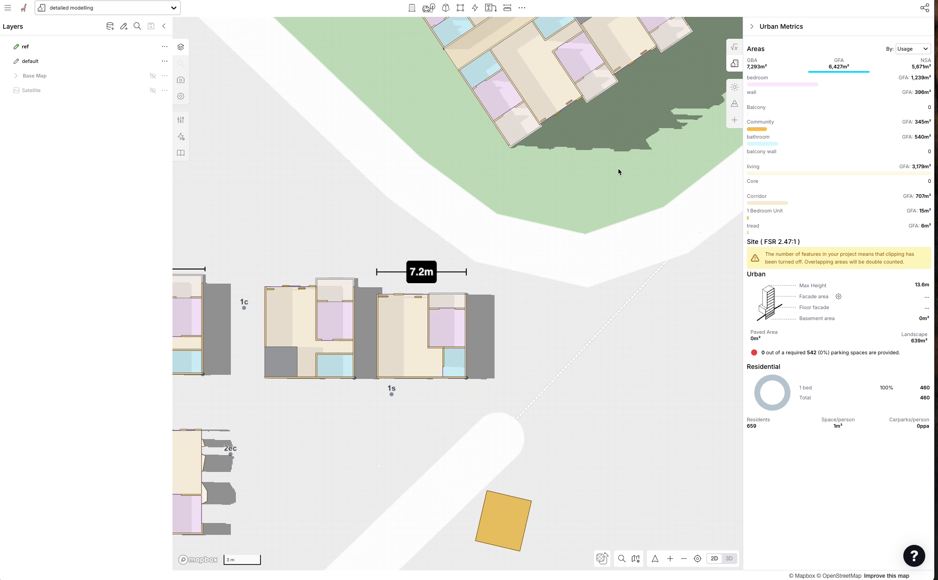
pyautogui.scroll(-2, 538, 221)
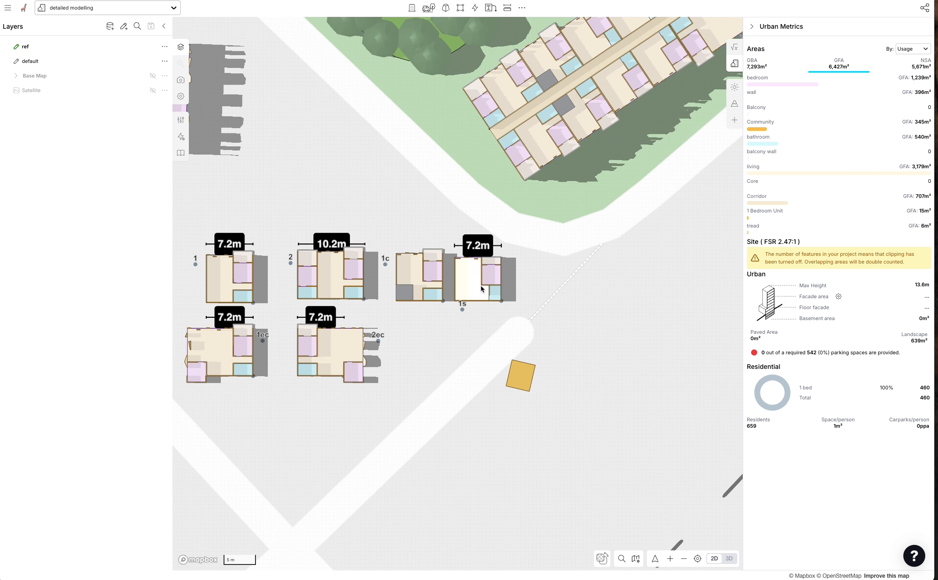
pyautogui.click(500, 297)
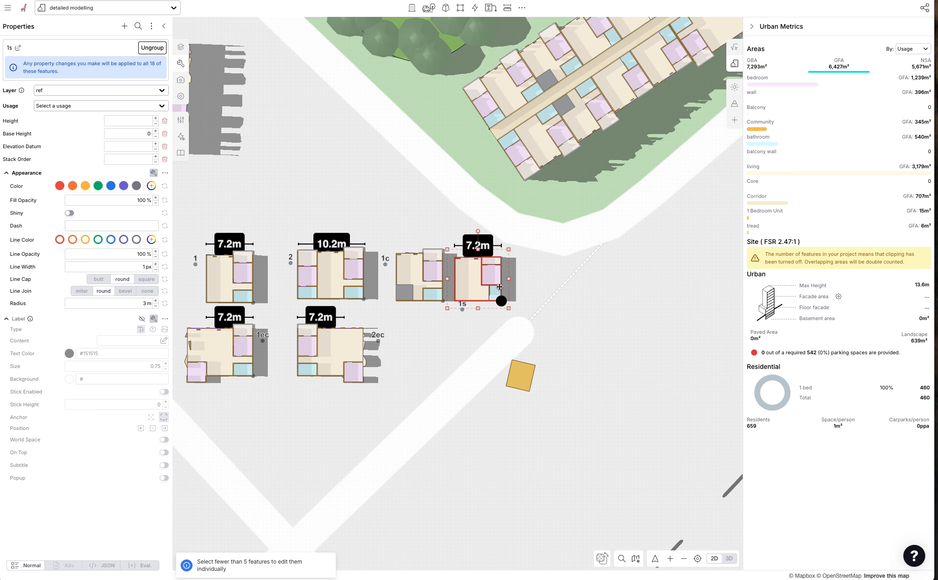
pyautogui.click(564, 78)
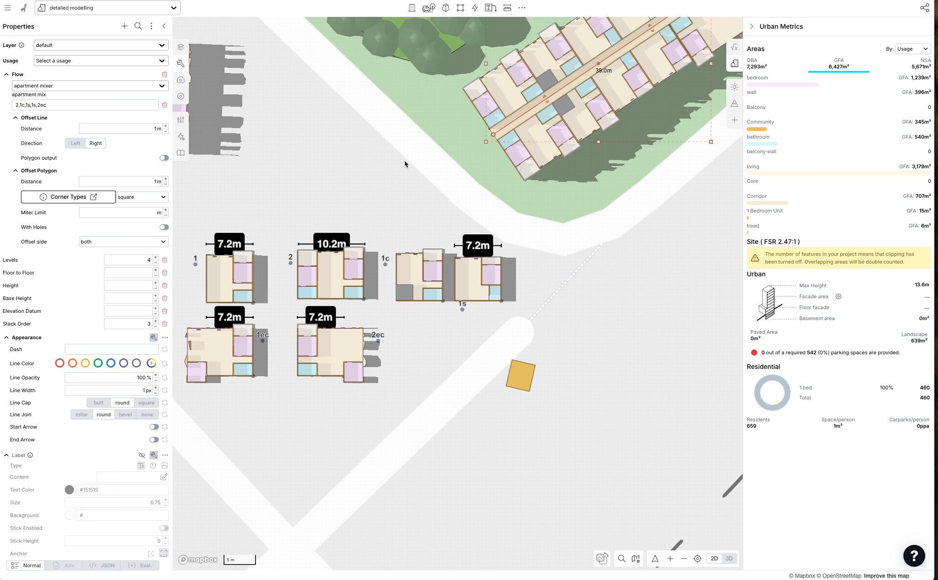
pyautogui.click(425, 6)
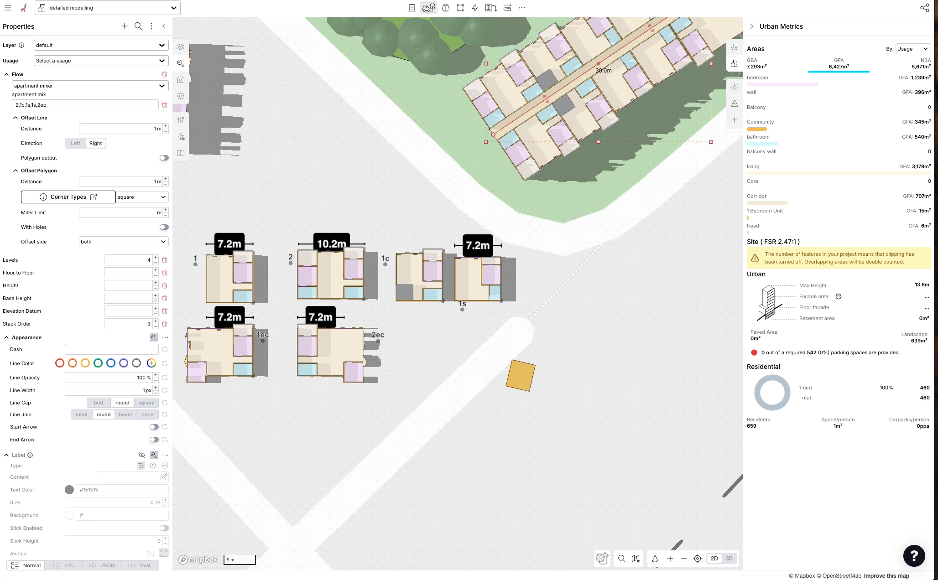